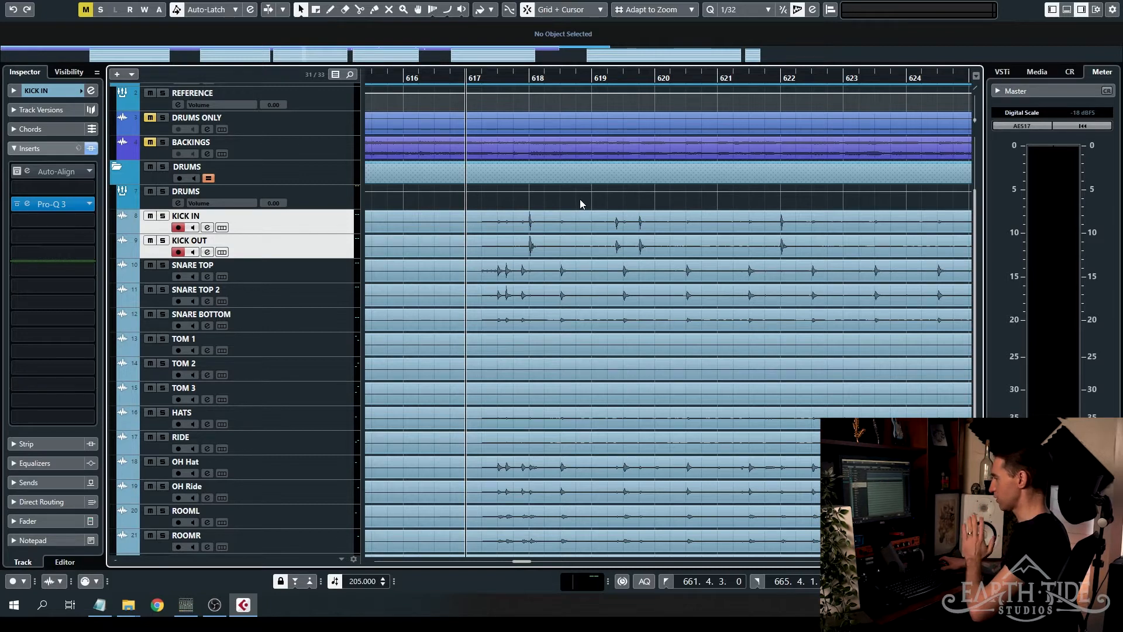
- Review the drum channels in the track list and the MixConsole, and return to the project view
scroll(583, 189, down, 3)
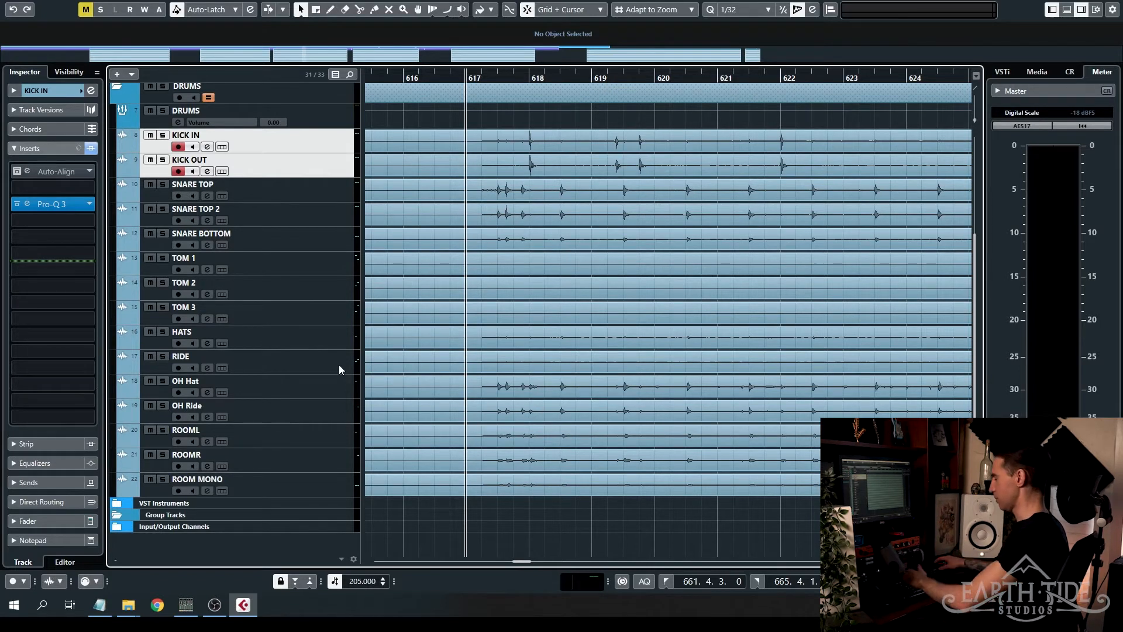
key(F3)
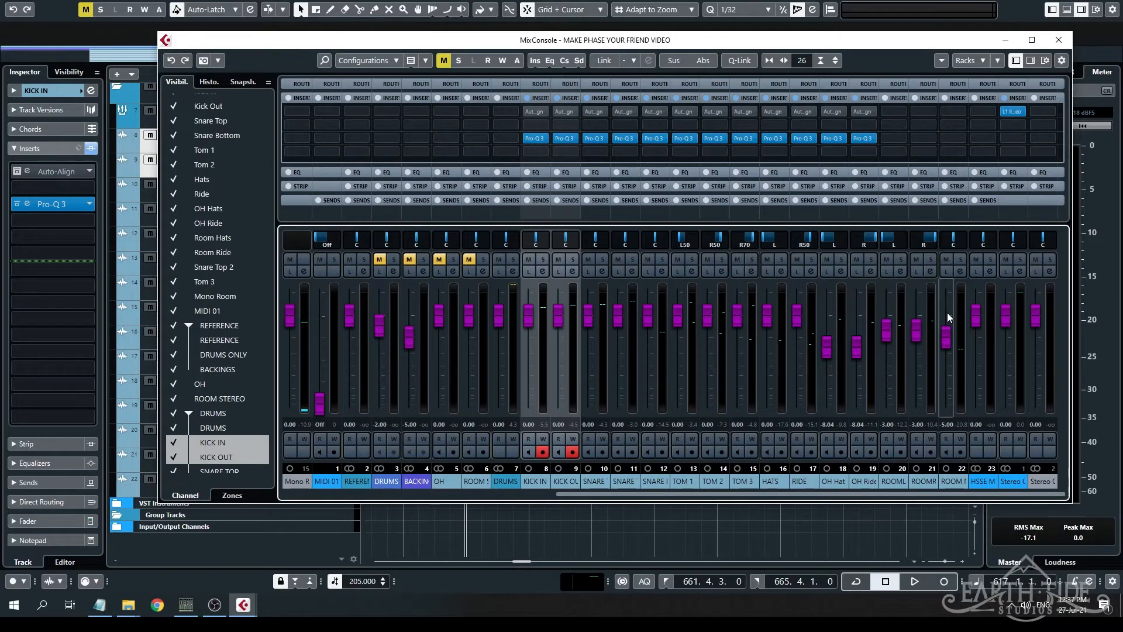
key(F3)
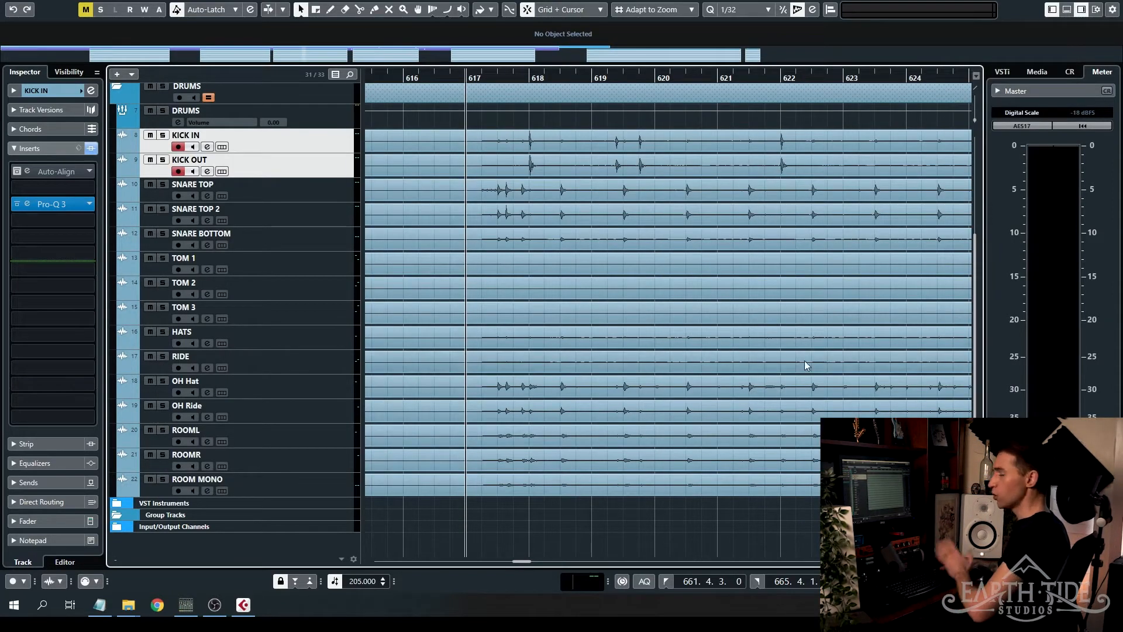
- Select tracks KICK IN through RIDE and play the drums, comparing the sound with Auto-Align active and bypassed
click(304, 139)
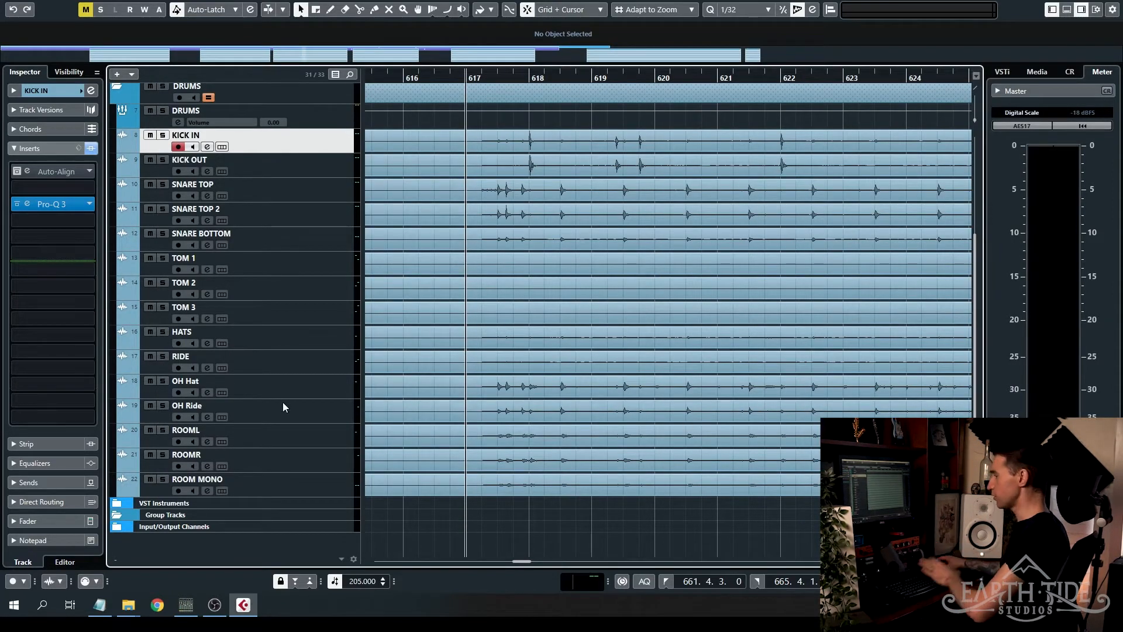
shift+click(296, 361)
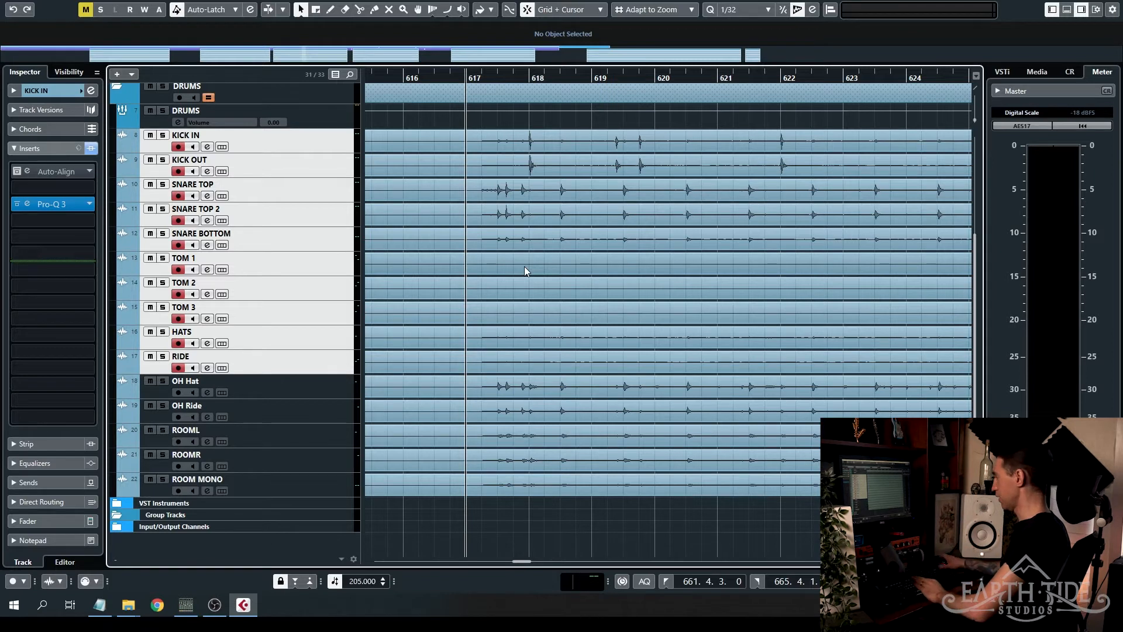
key(space)
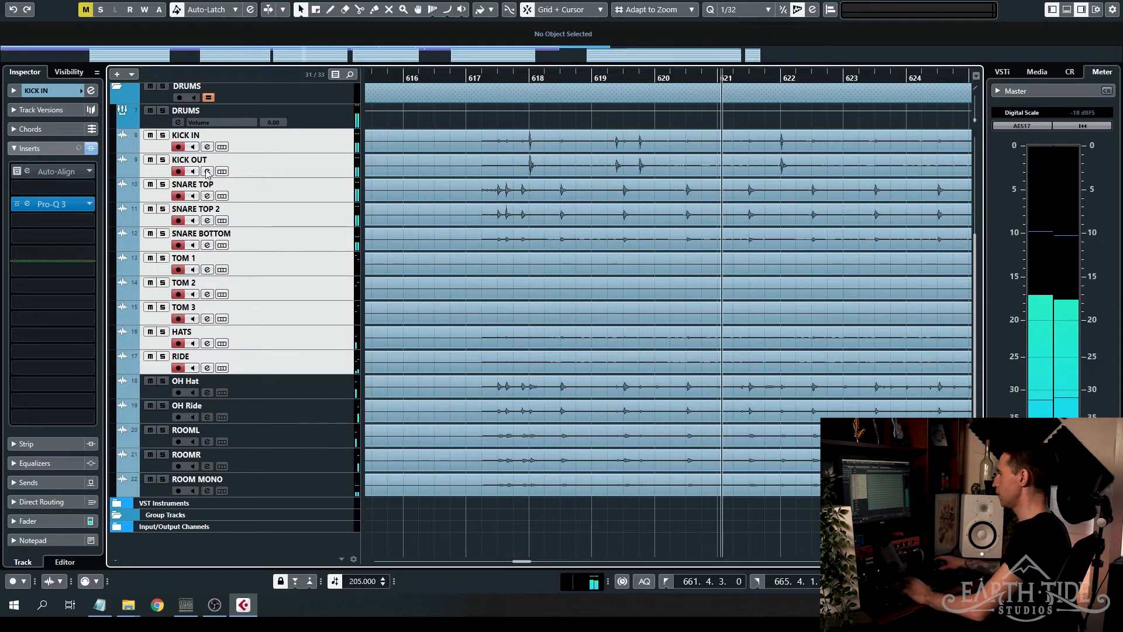
click(17, 173)
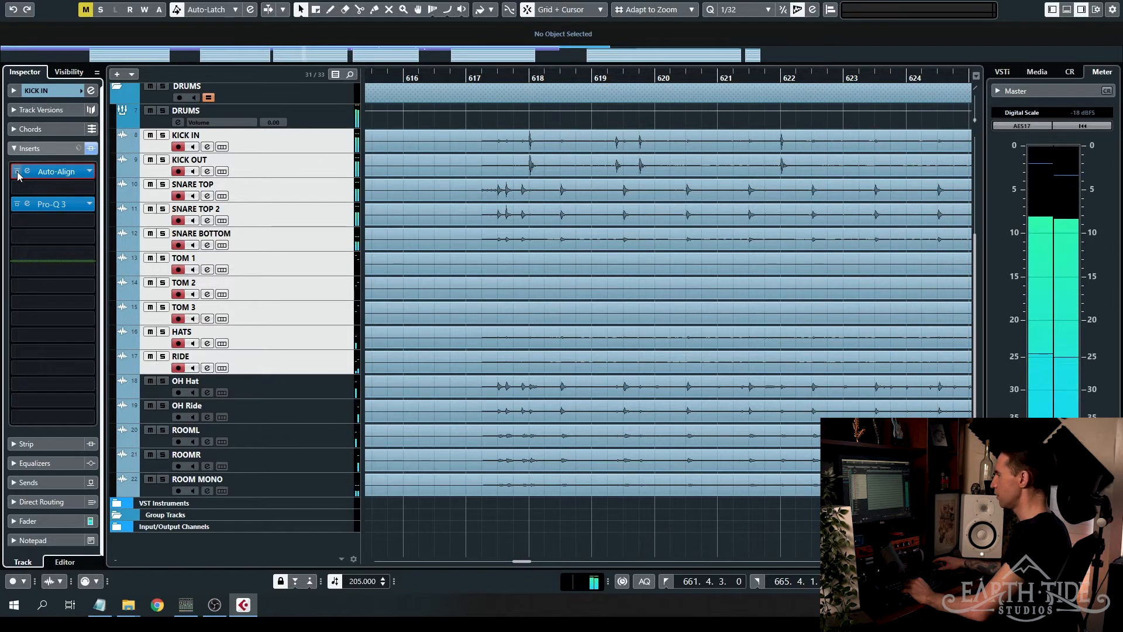
click(17, 171)
key(space)
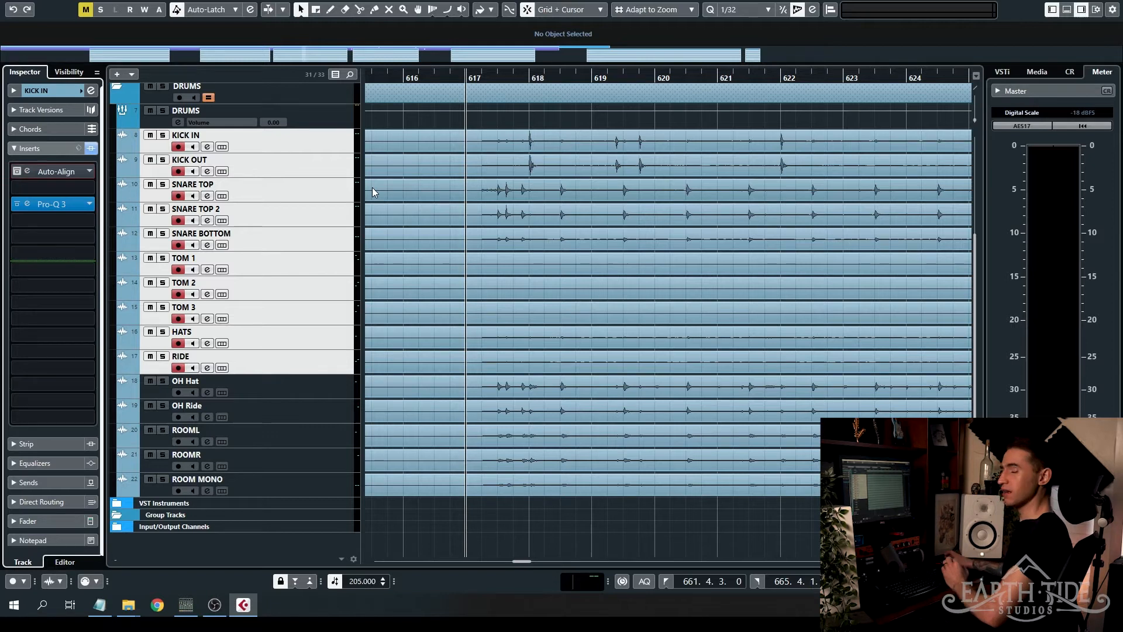
- Solo the KICK IN and KICK OUT tracks and magnify their waveforms around the kick hit at bar 618
click(162, 135)
click(163, 159)
scroll(539, 186, up, 5)
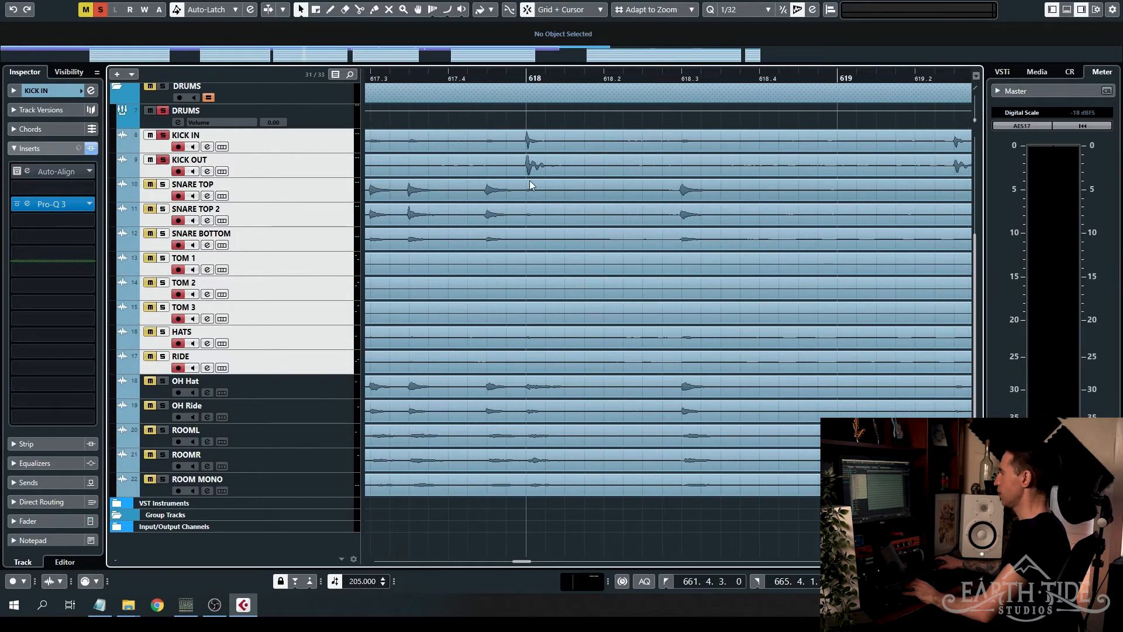
scroll(529, 181, up, 4)
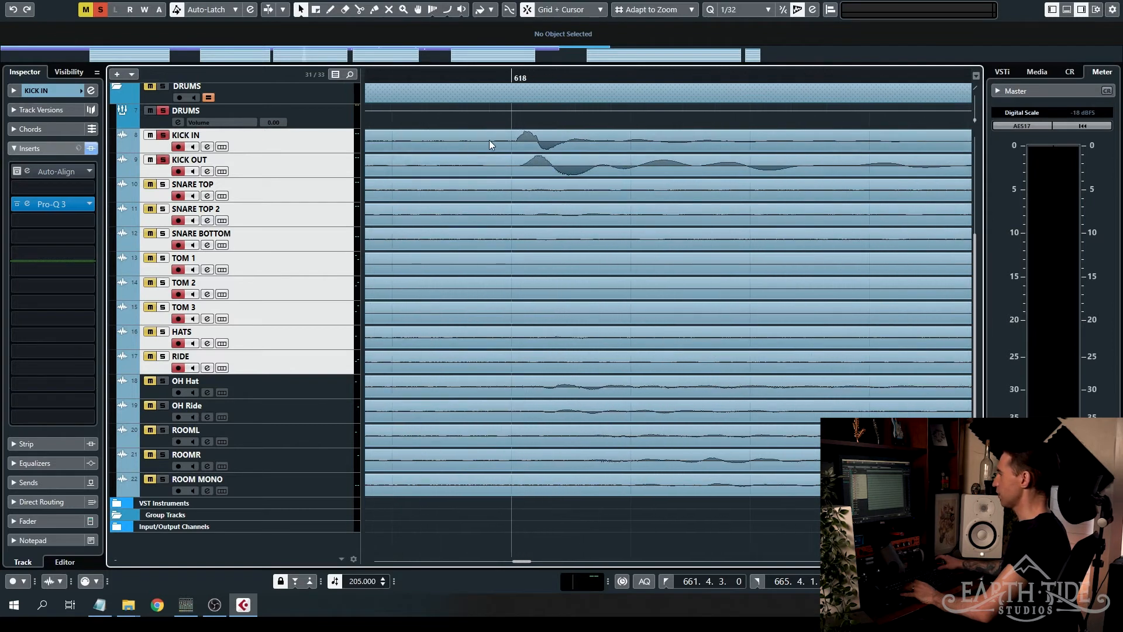
drag(975, 120, 975, 118)
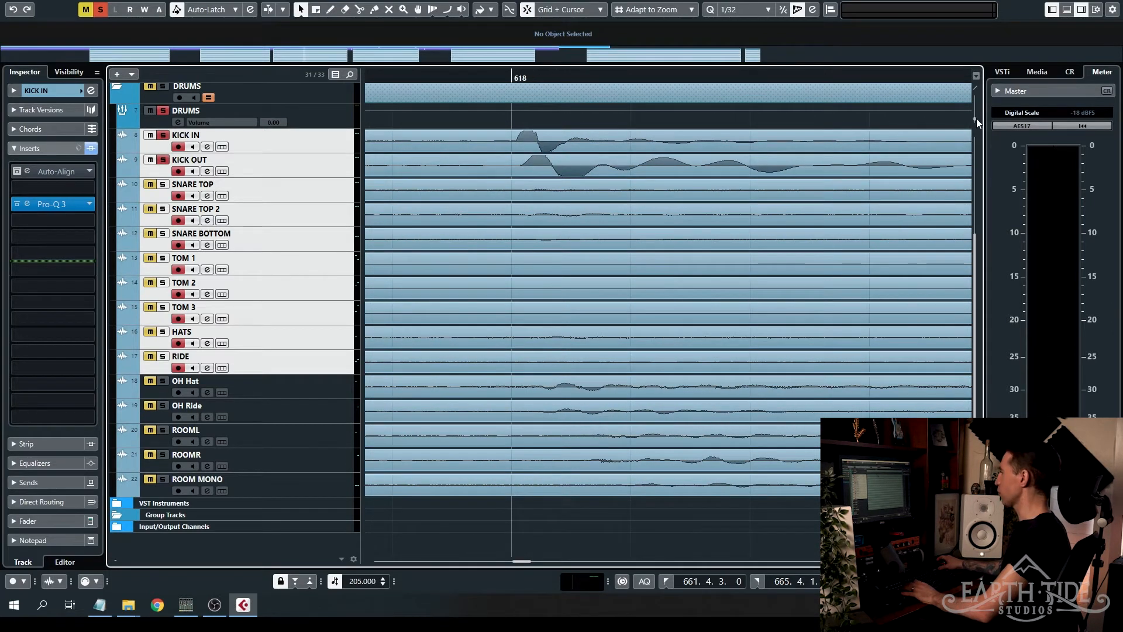
- Select only the KICK IN track and enlarge the track heights to inspect both kick waveforms at bar 618
click(301, 148)
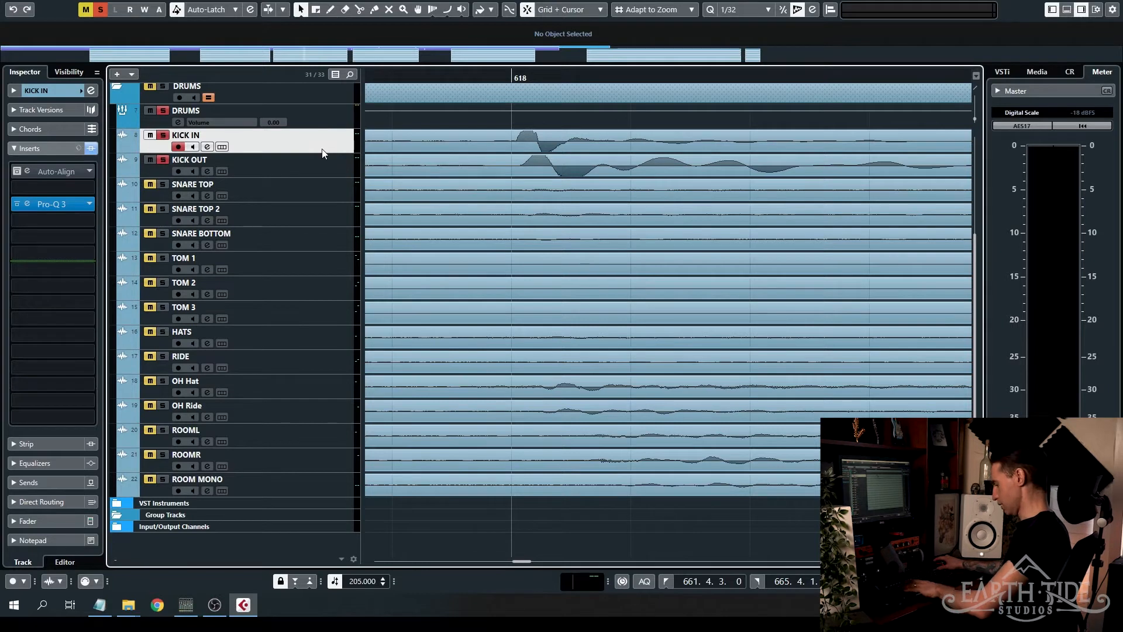
key(shift+h)
key(shift+h)
key(shift+h)
key(shift+h)
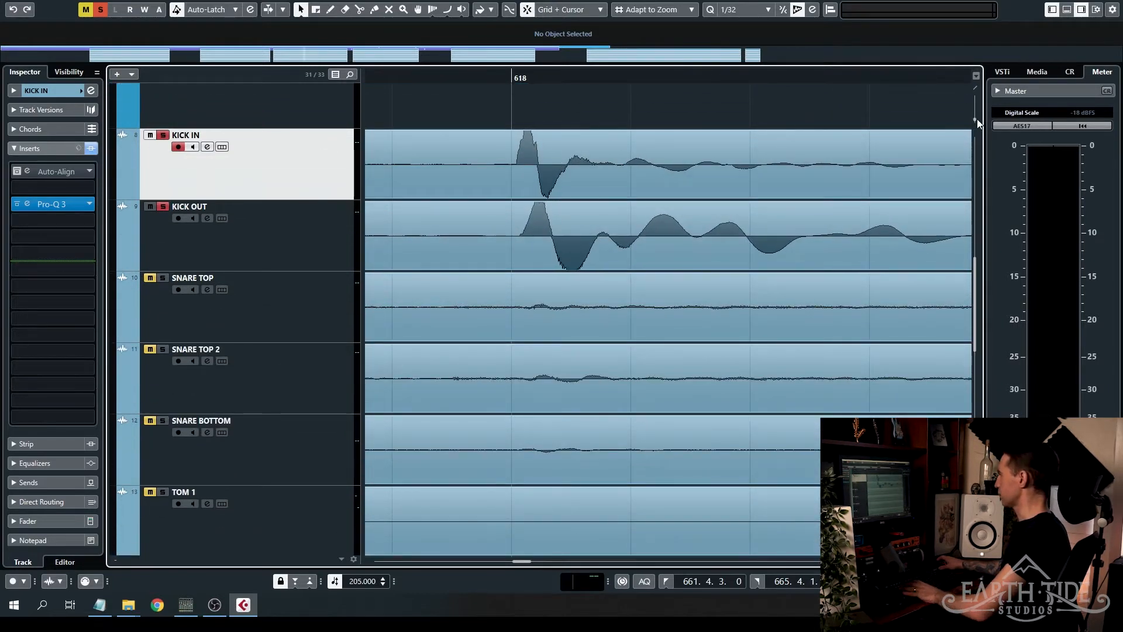
scroll(534, 211, up, 6)
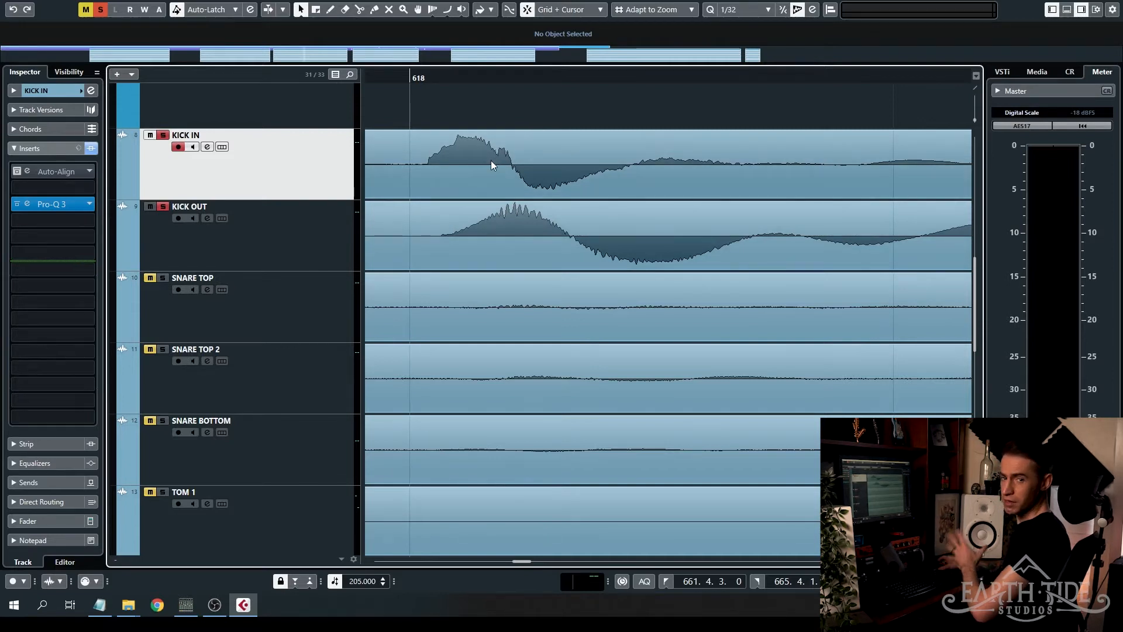
- Disable group editing on the DRUMS folder so the kick clips can be edited individually
click(511, 201)
scroll(503, 234, up, 3)
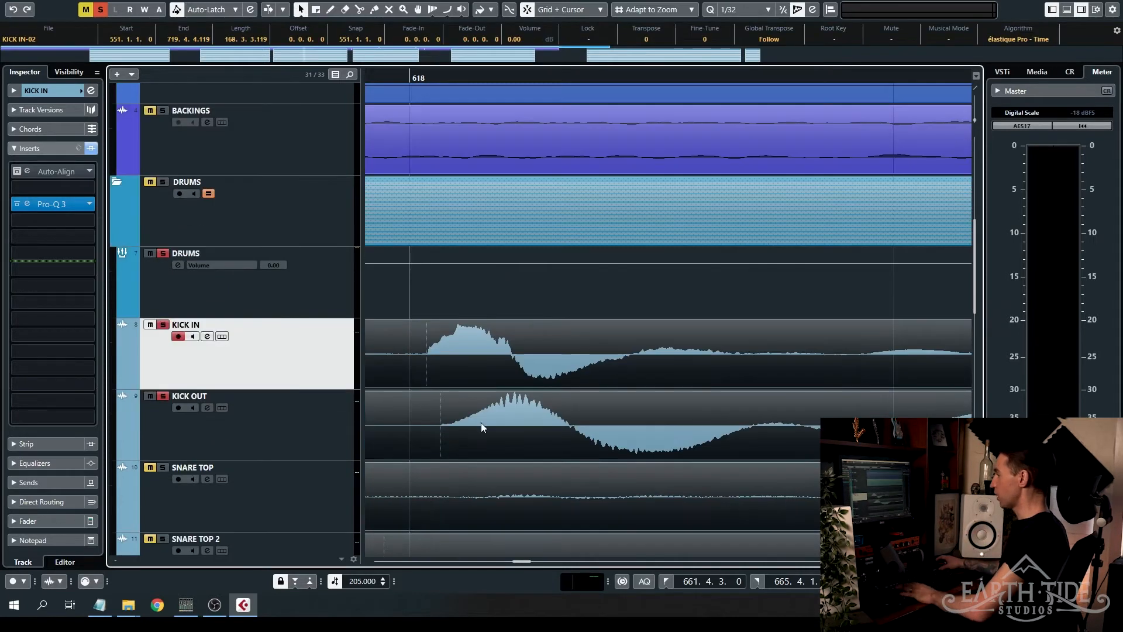
scroll(214, 193, down, 2)
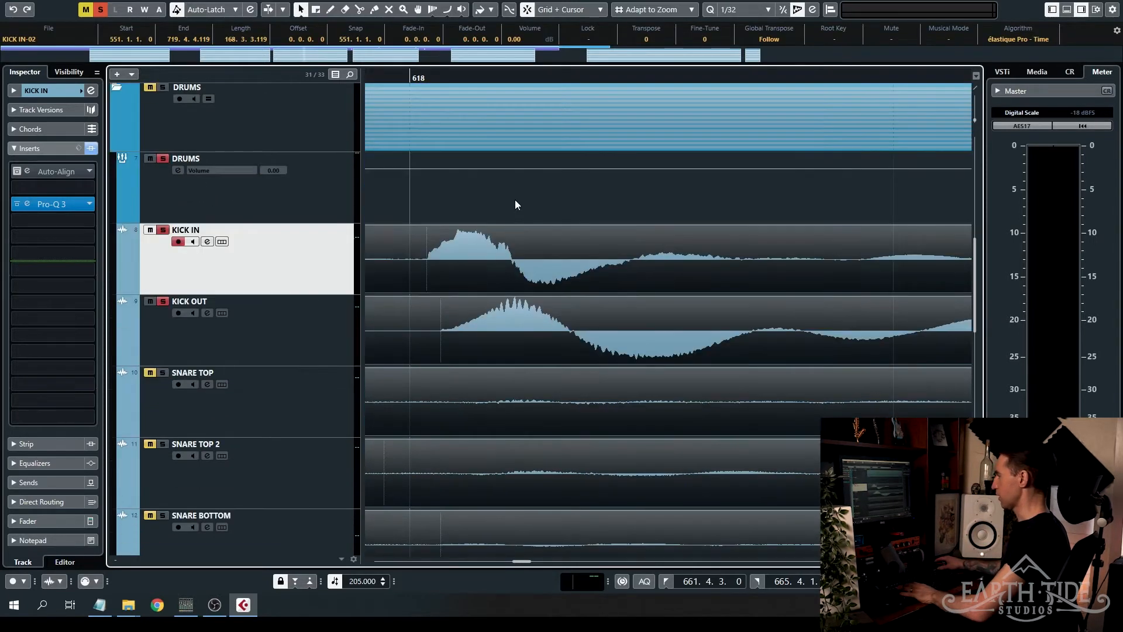
key(ctrl+a)
- Try shifting only the KICK OUT clip slightly later than KICK IN, and undo the move
ctrl+click(526, 337)
drag(504, 328, 539, 327)
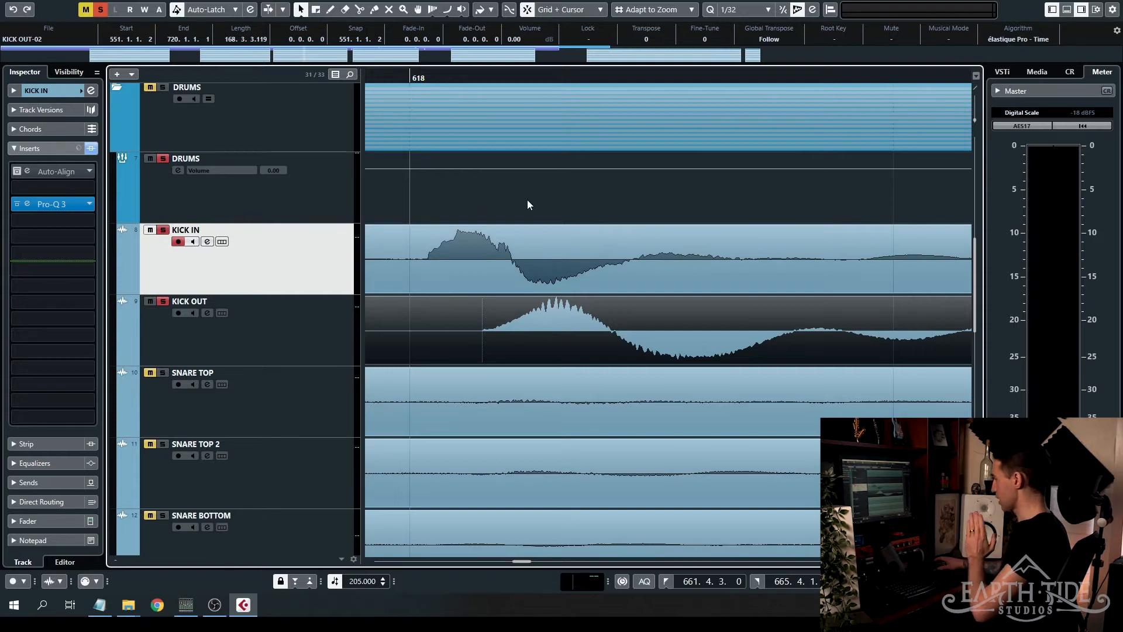
key(ctrl+z)
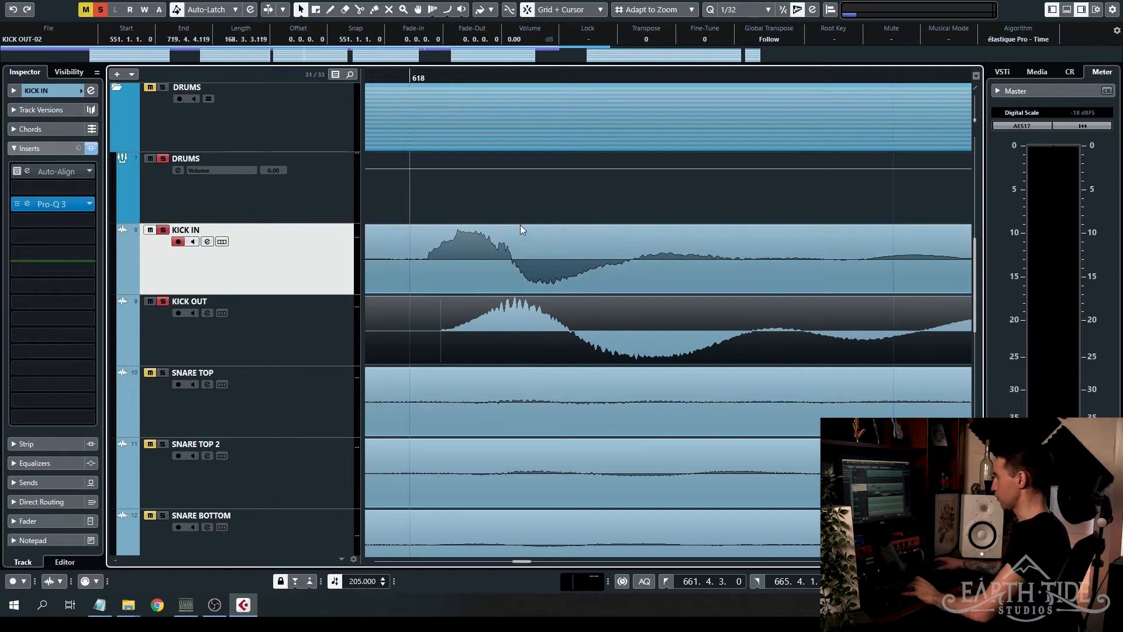
- Play the two soloed kick tracks from just before bar 618 with KICK OUT at its original position
scroll(525, 222, down, 6)
click(445, 74)
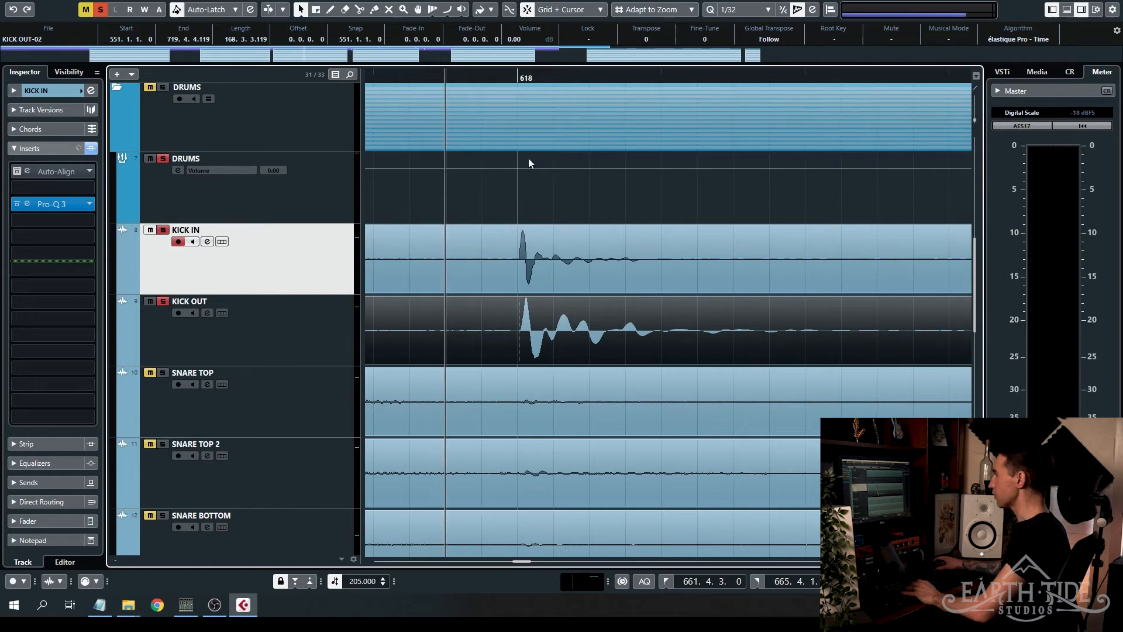
key(space)
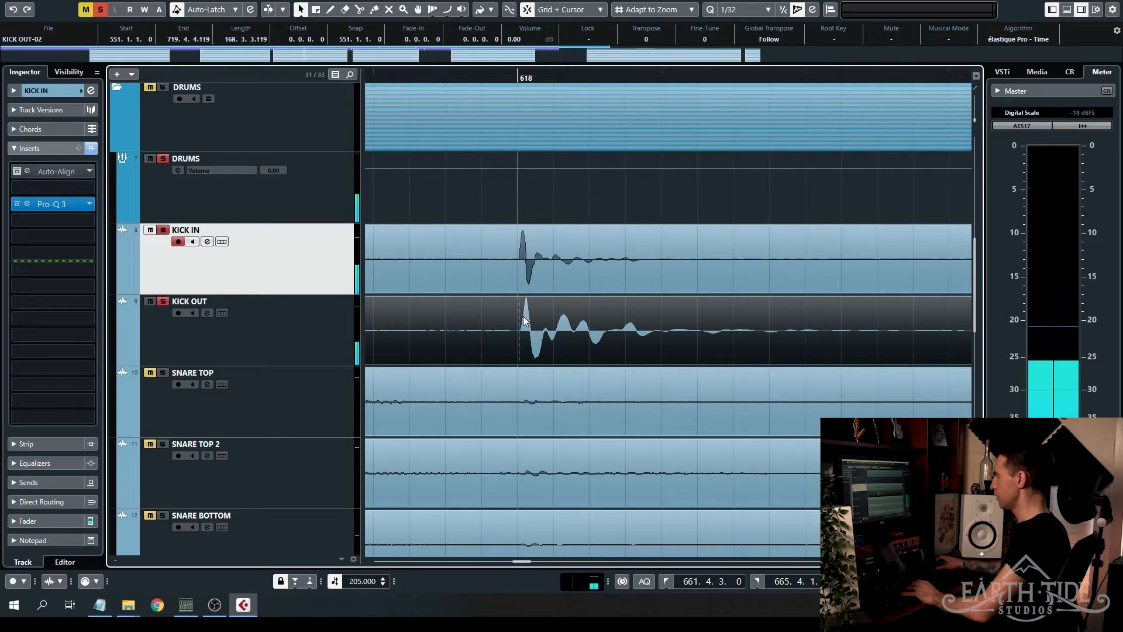
- Restore the later KICK OUT shift, play the soloed kicks to hear the delayed alignment, and undo the shift
ctrl+scroll(526, 320, up, 5)
scroll(575, 308, up, 3)
key(ctrl+z)
scroll(530, 291, down, 6)
ctrl+scroll(530, 294, down, 2)
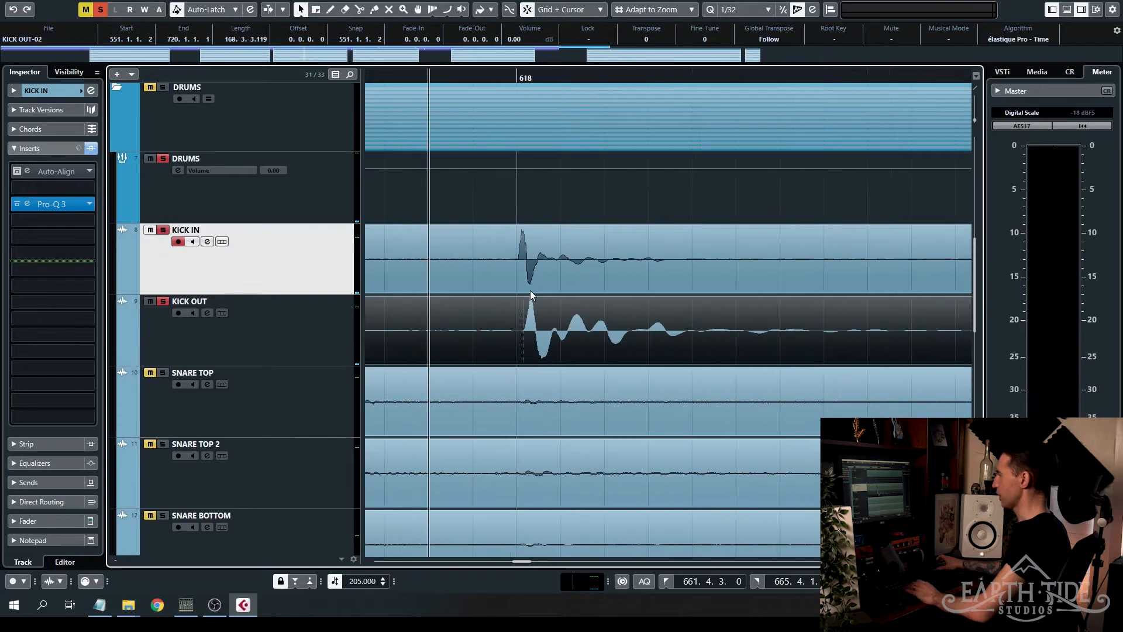
key(space)
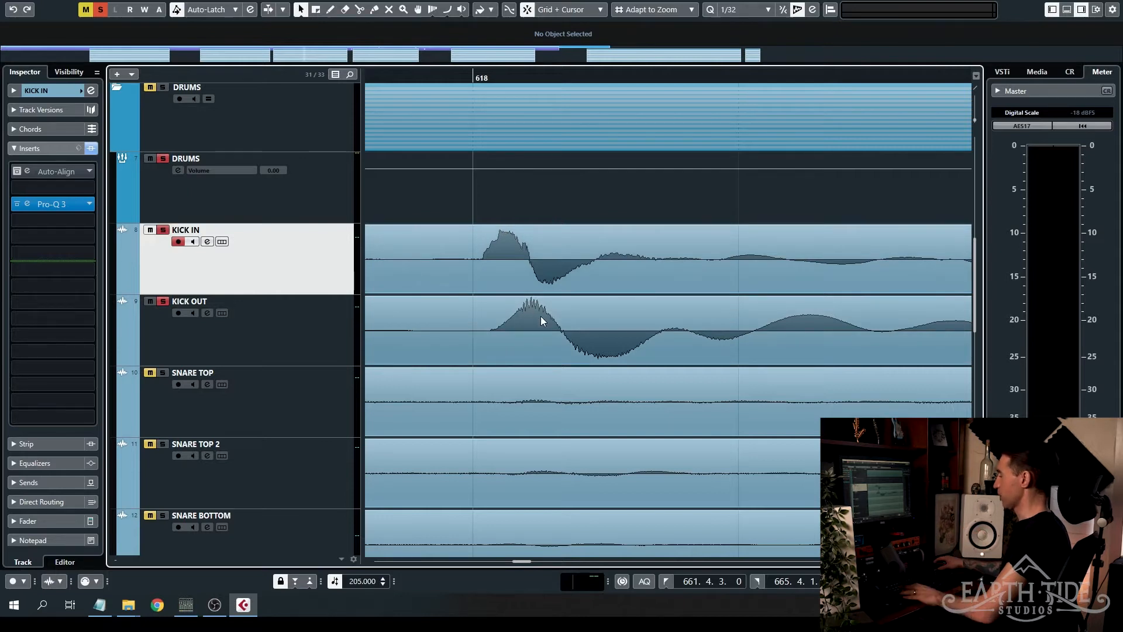
key(ctrl+z)
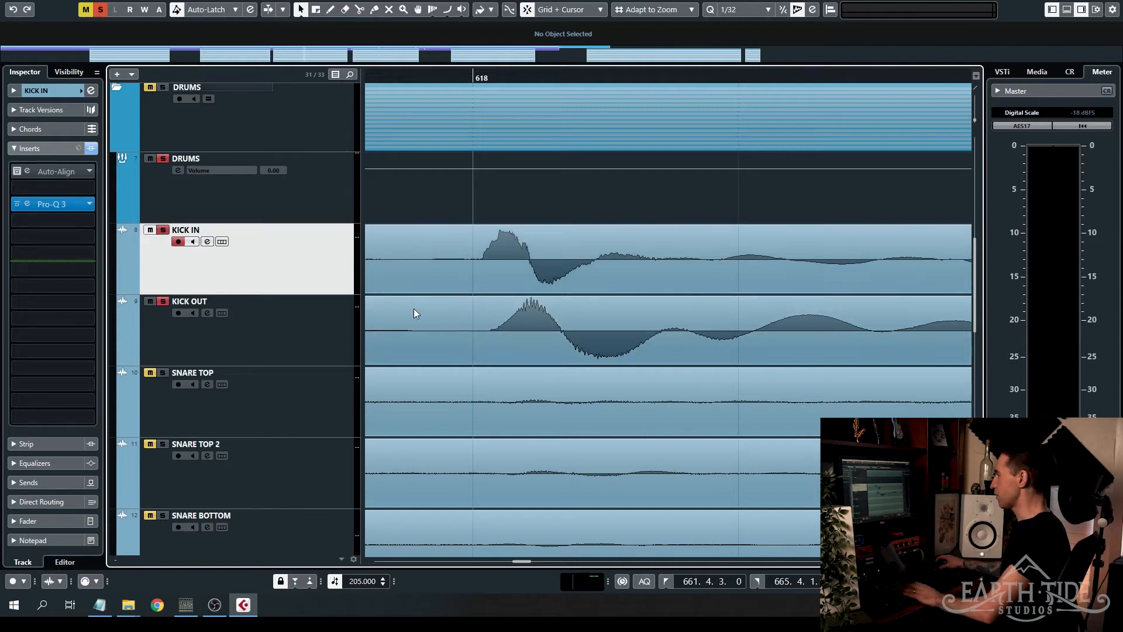
- Activate Auto-Align on the KICK IN track and play the soloed kicks from just before bar 618
click(17, 171)
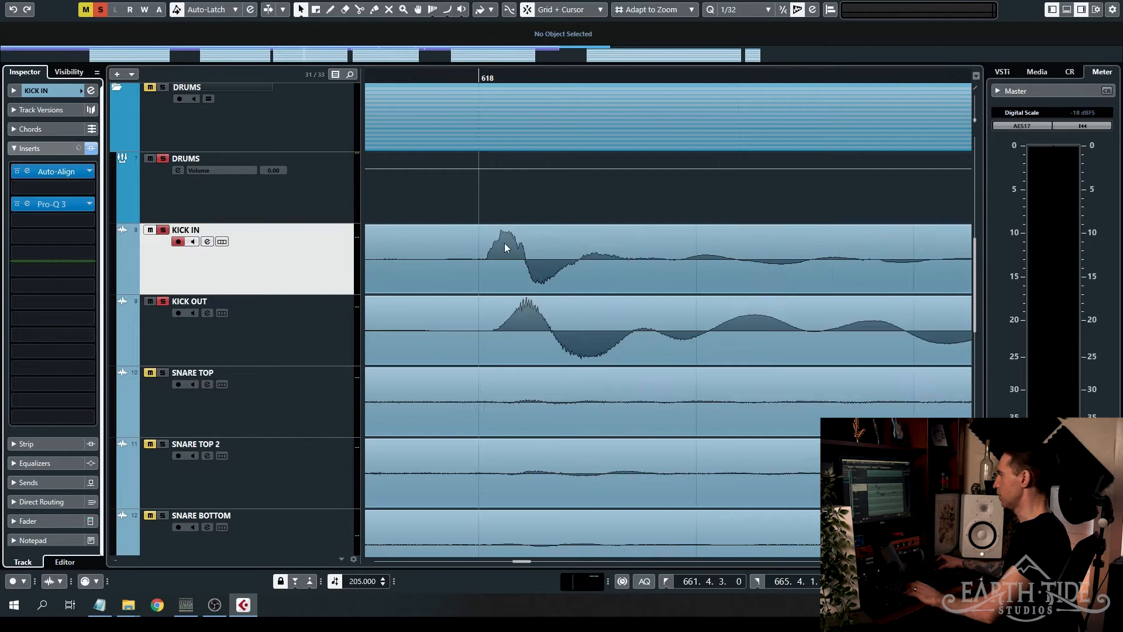
scroll(519, 251, down, 4)
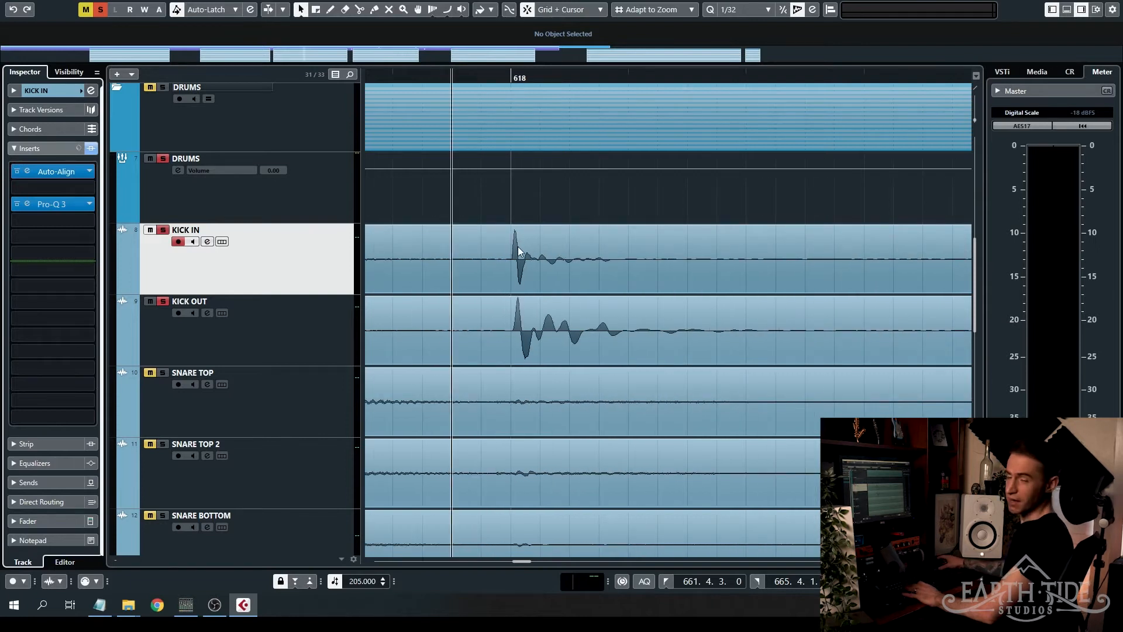
key(space)
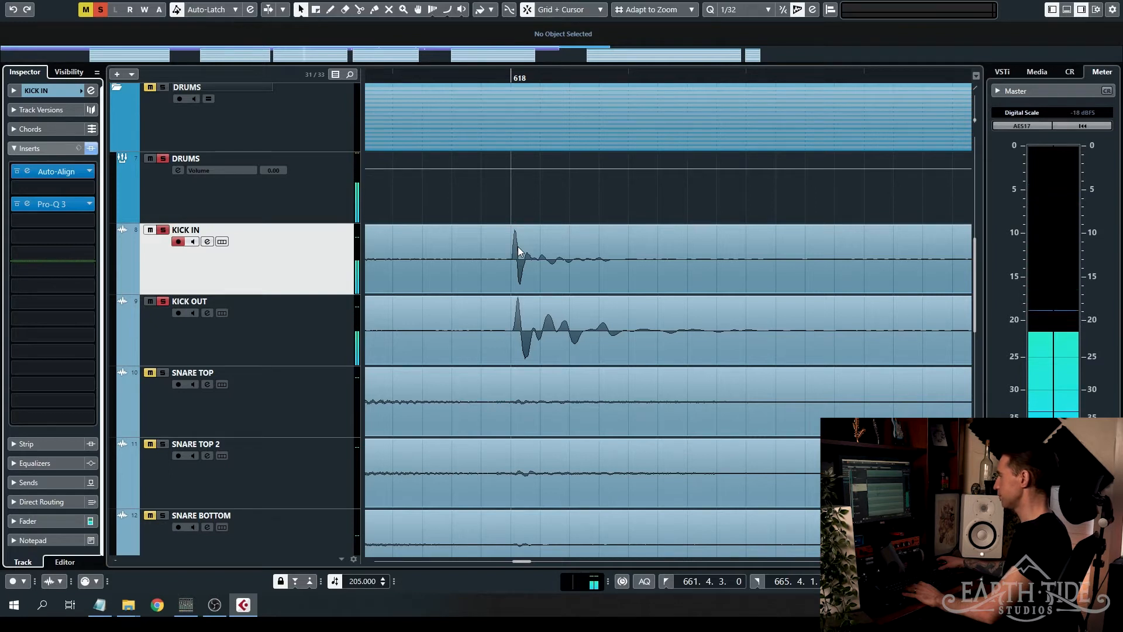
key(space)
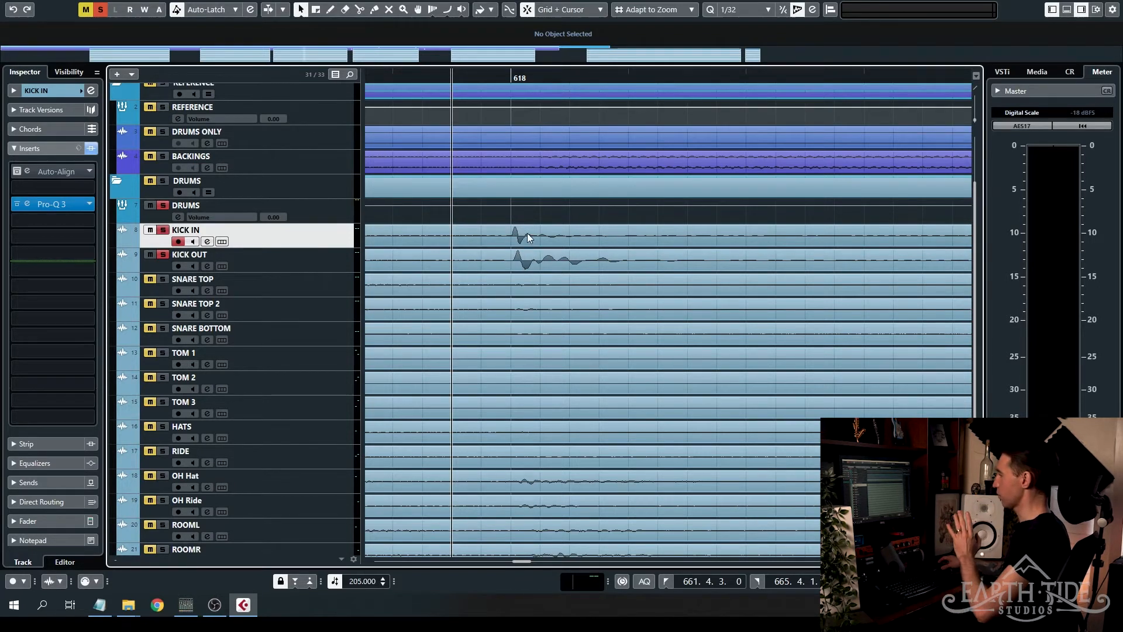
- Try moving the KICK OUT clip slightly earlier than the KICK IN hit at bar 618, and undo the move
click(583, 265)
drag(565, 267, 552, 267)
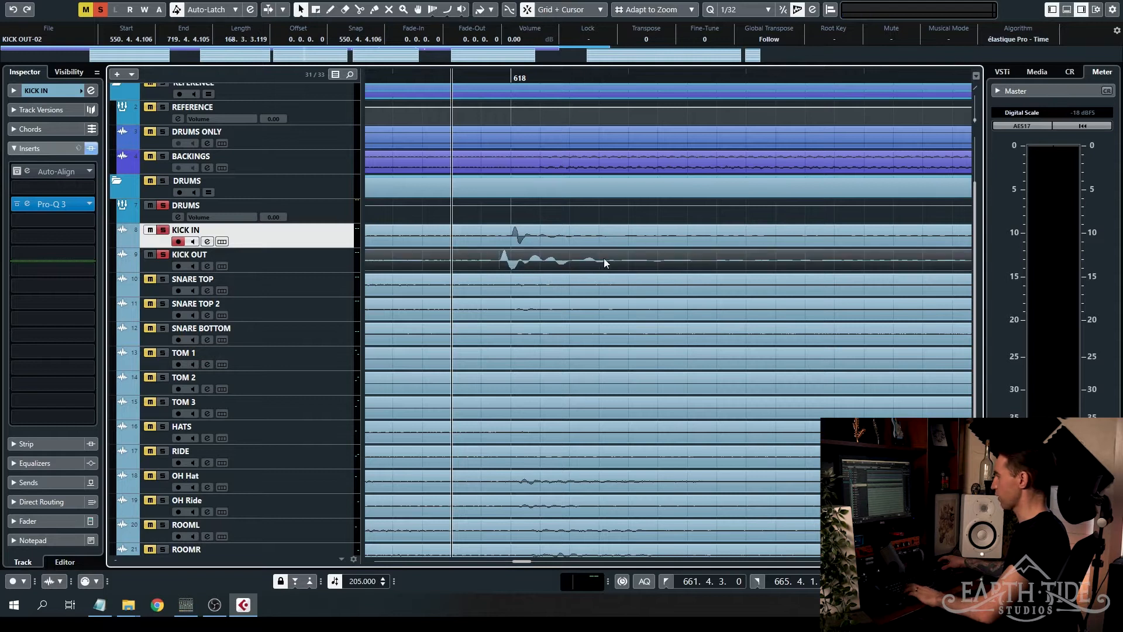
key(ctrl+z)
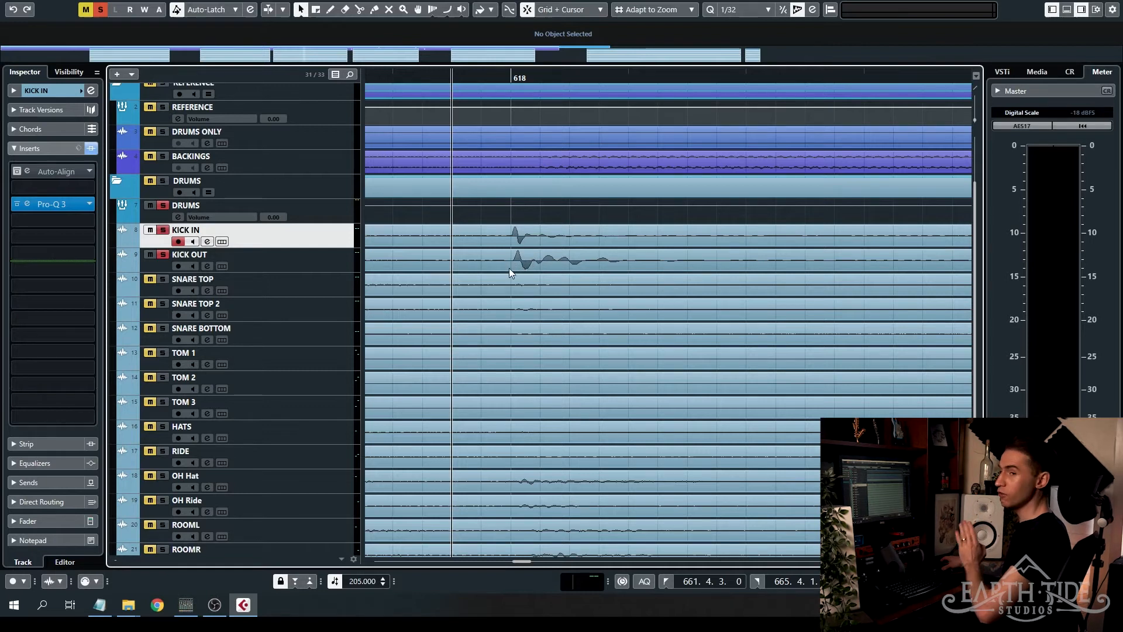
- Turn off snapping, place the project cursor at the start of the KICK IN hit after bar 618, and enlarge the tracks
scroll(514, 265, up, 5)
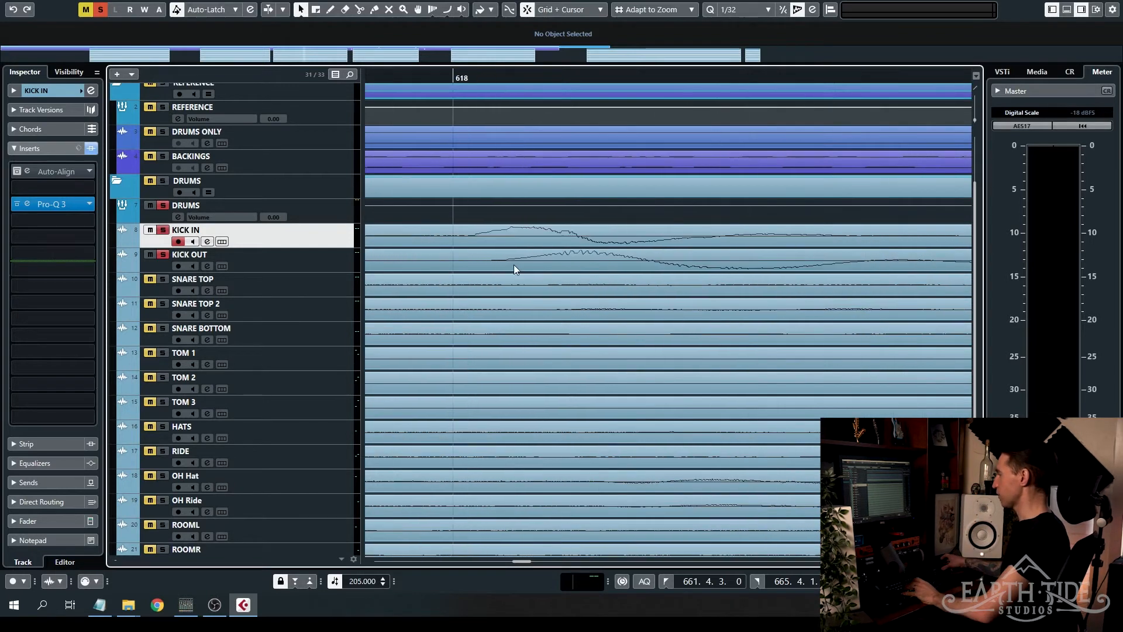
click(471, 77)
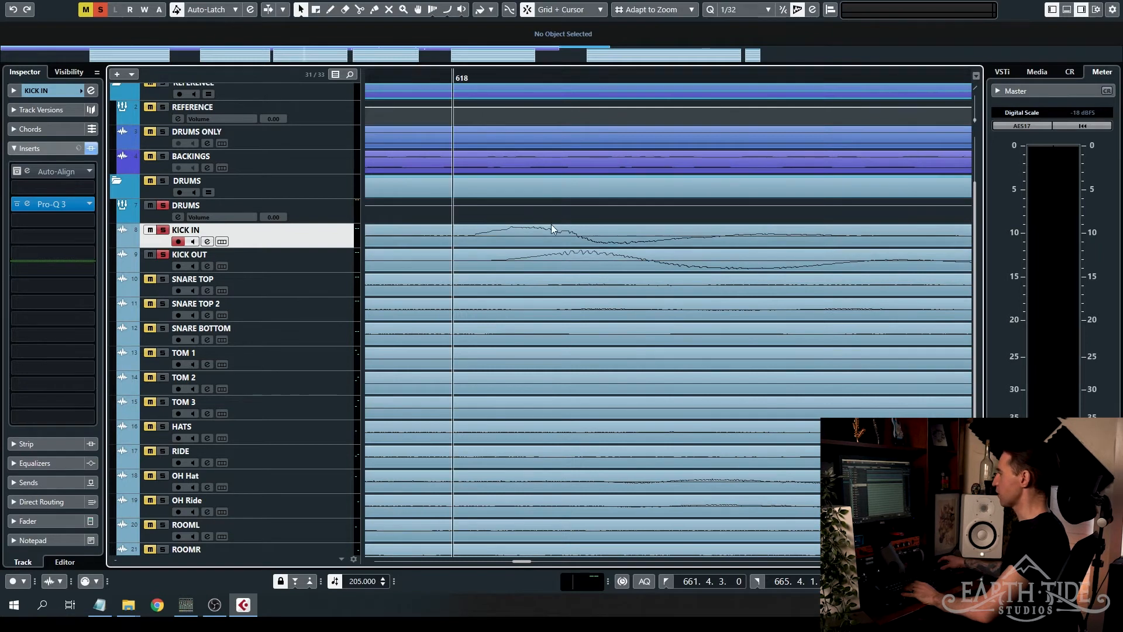
click(471, 77)
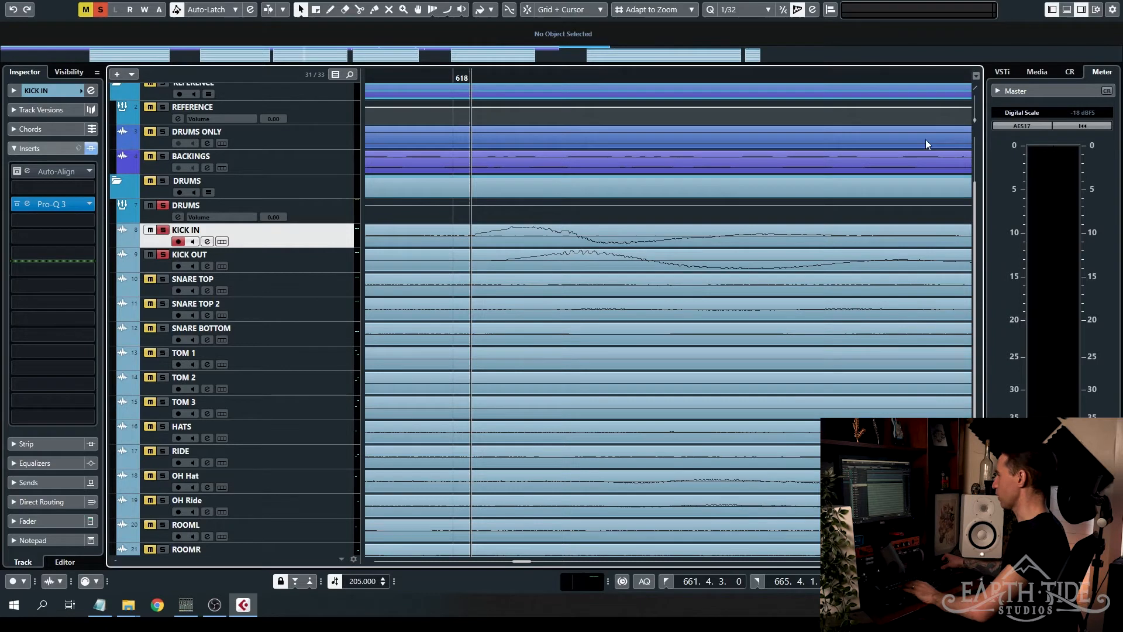
key(shift+h)
key(shift+h)
key(shift+h)
key(shift+h)
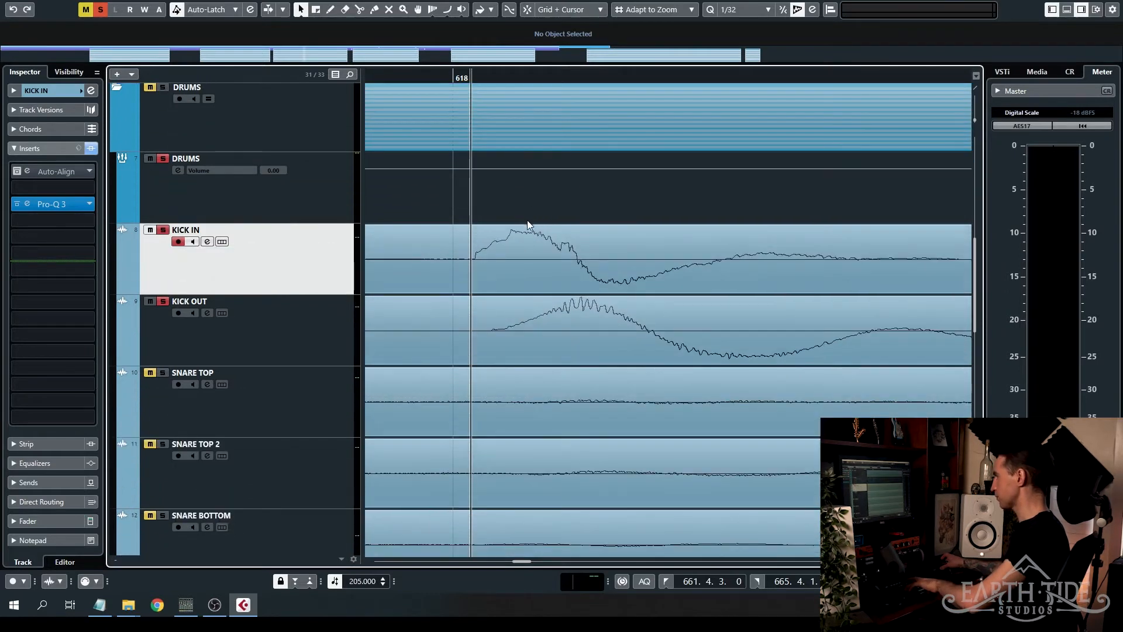
- Position the project cursor at KICK IN's first peak and following trough to compare its phase with KICK OUT
click(508, 76)
click(511, 78)
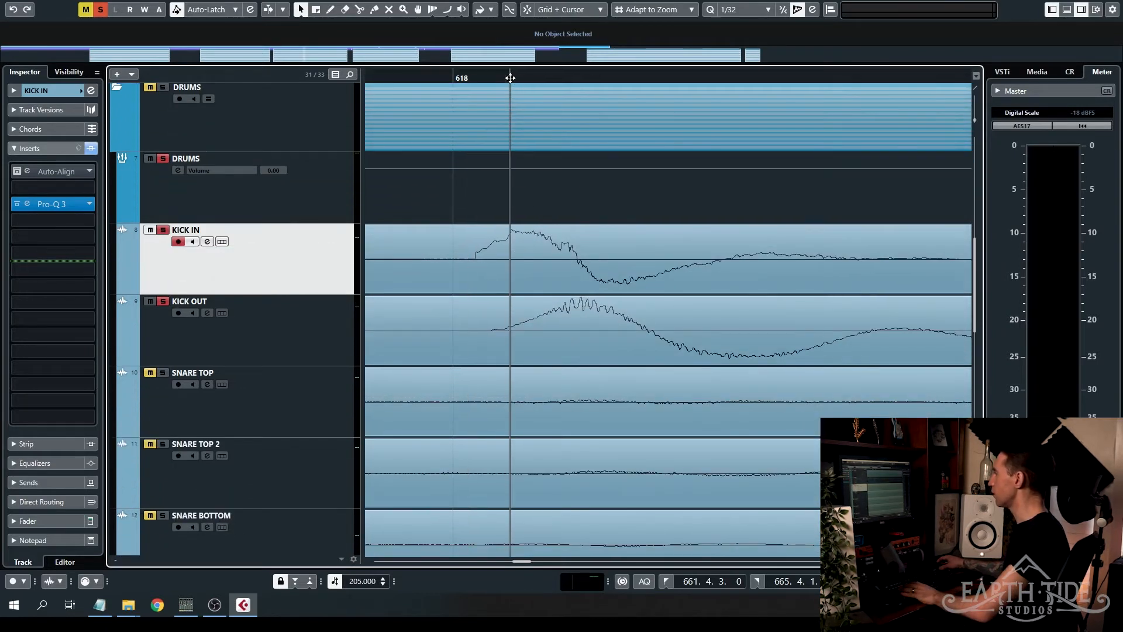
drag(585, 78, 614, 72)
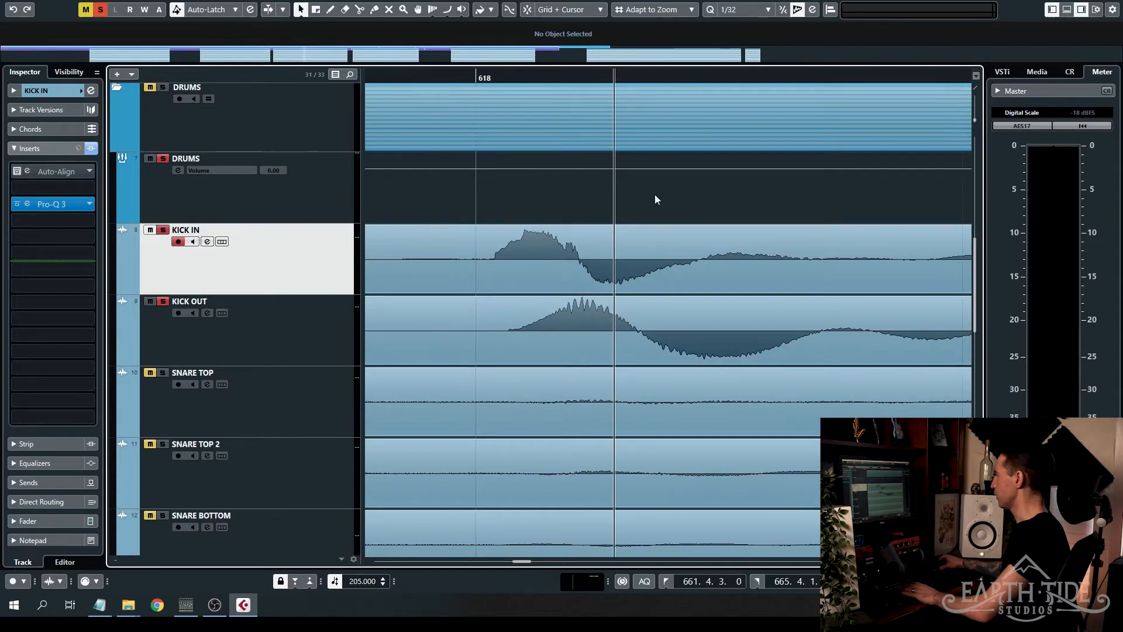
- Split the KICK OUT clip just before and after its hit at bar 618 to isolate that hit
key(h)
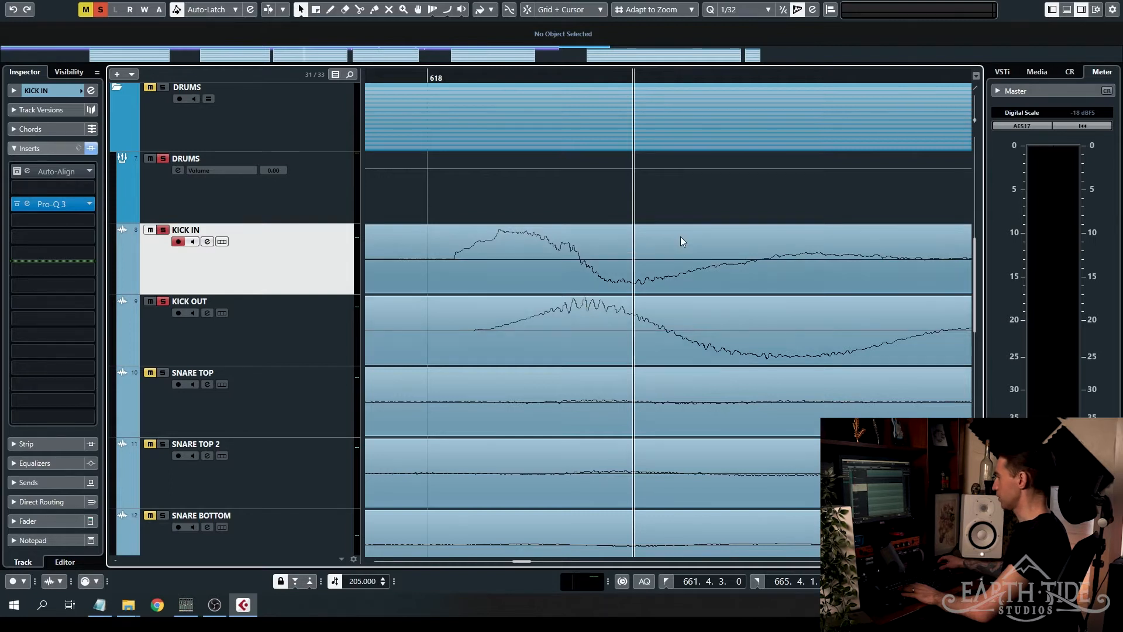
click(627, 329)
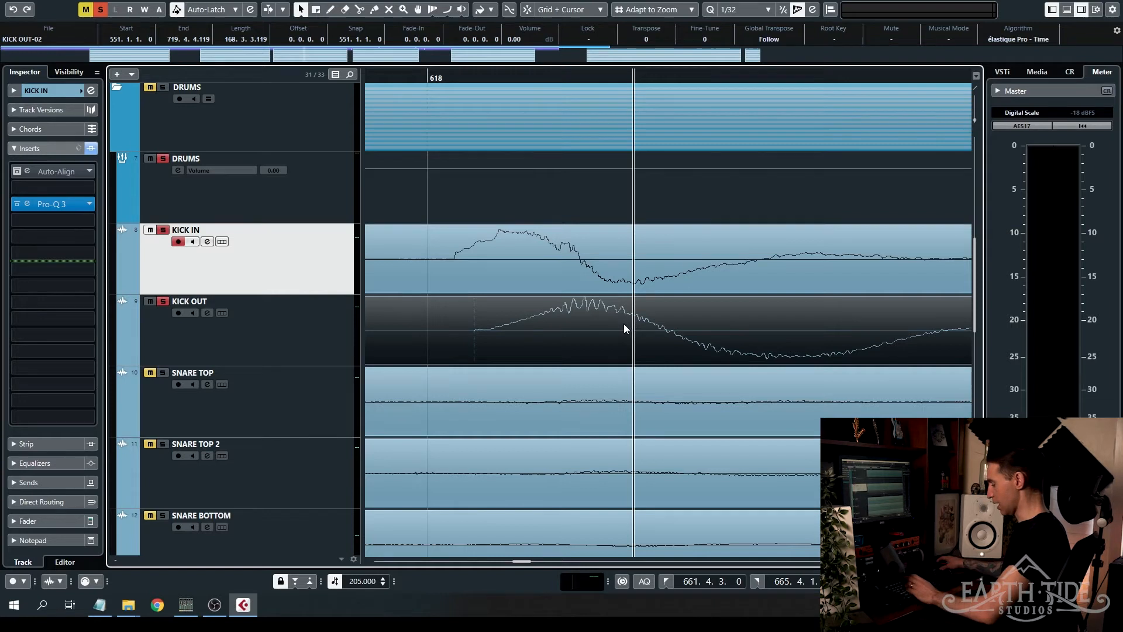
drag(691, 325, 608, 321)
scroll(617, 313, down, 1)
scroll(618, 313, down, 5)
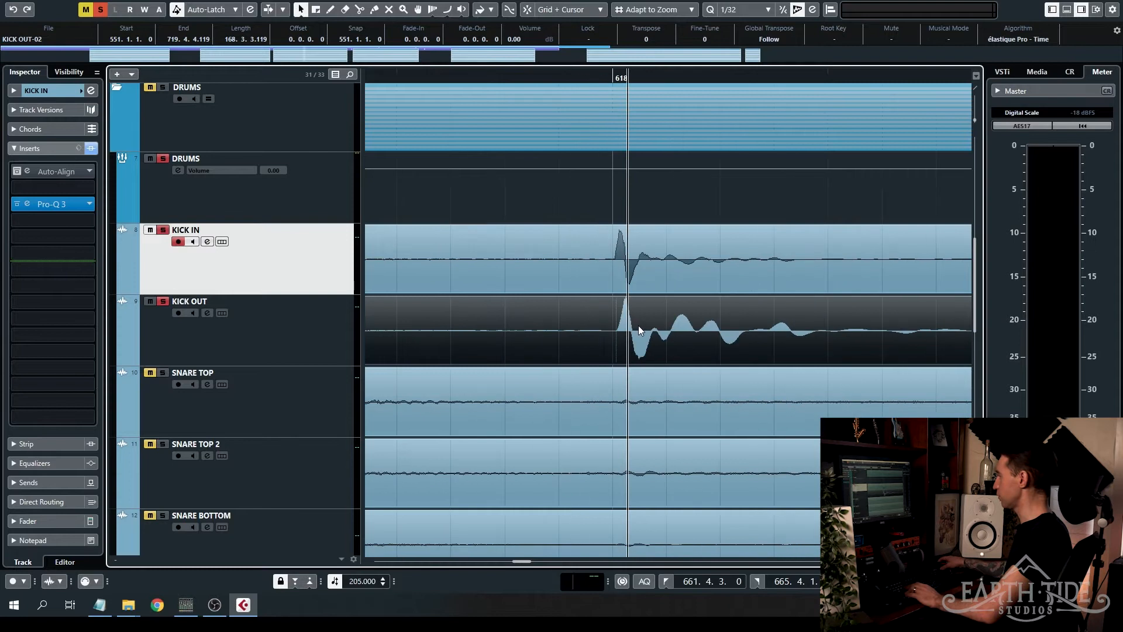
alt+click(562, 323)
scroll(710, 329, up, 2)
alt+click(719, 323)
click(455, 352)
scroll(490, 326, up, 3)
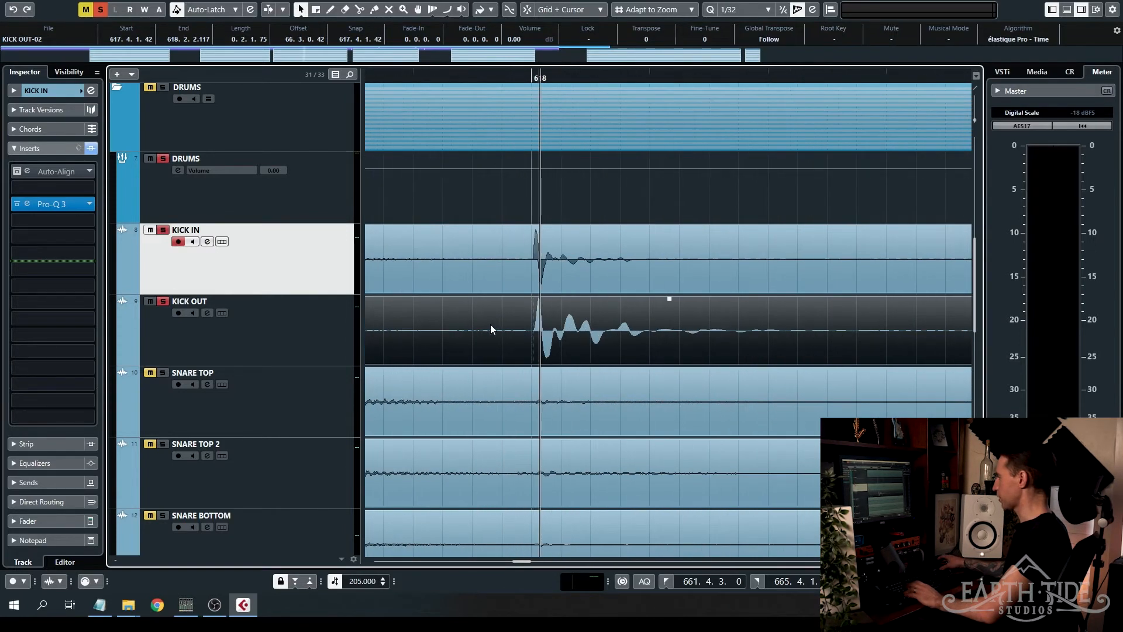
click(554, 215)
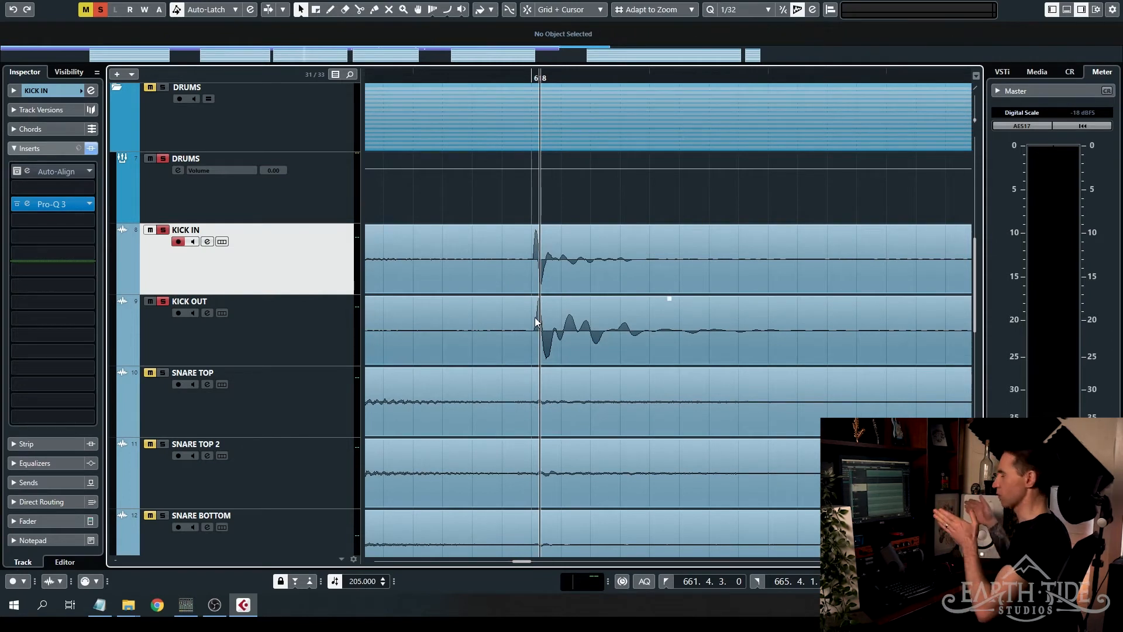
- Move the isolated KICK OUT hit slightly earlier to bring its first peak in line with KICK IN's first peak
scroll(536, 323, up, 10)
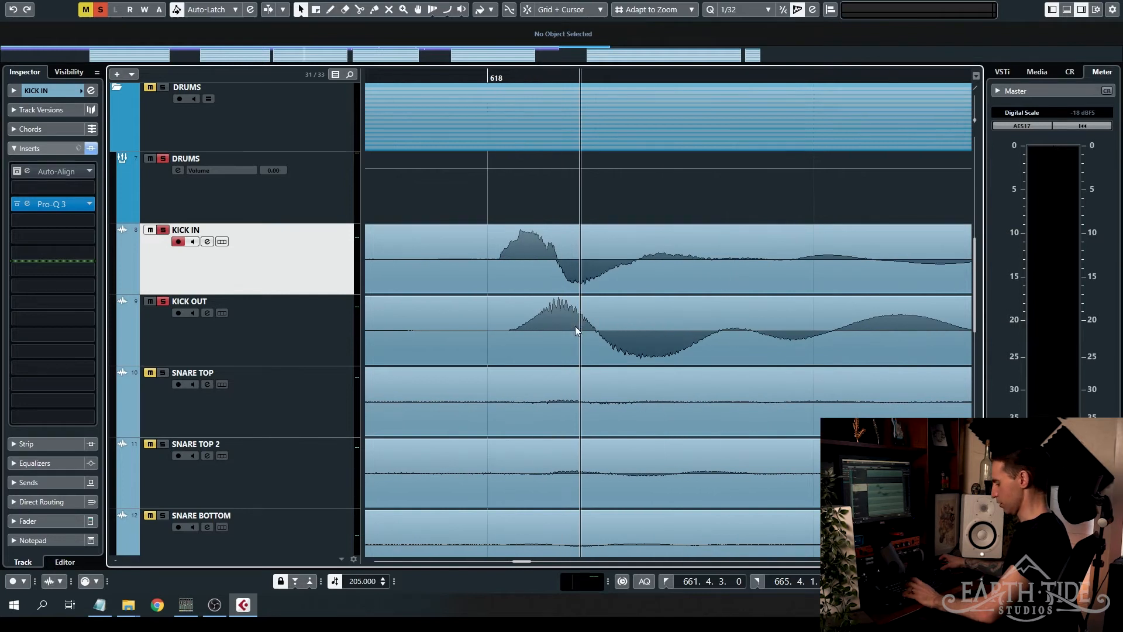
scroll(576, 322, up, 2)
mouse_move(576, 323)
mouse_down()
mouse_move(605, 322)
mouse_move(561, 317)
mouse_up()
click(471, 76)
scroll(445, 252, up, 2)
scroll(481, 254, up, 2)
scroll(561, 318, down, 3)
scroll(561, 317, up, 2)
scroll(560, 317, down, 3)
- Shift the KICK OUT hit a little earlier to match KICK IN's first zero crossing, and place the project cursor at that crossing
mouse_move(651, 334)
mouse_down()
mouse_move(664, 333)
mouse_move(642, 332)
mouse_up()
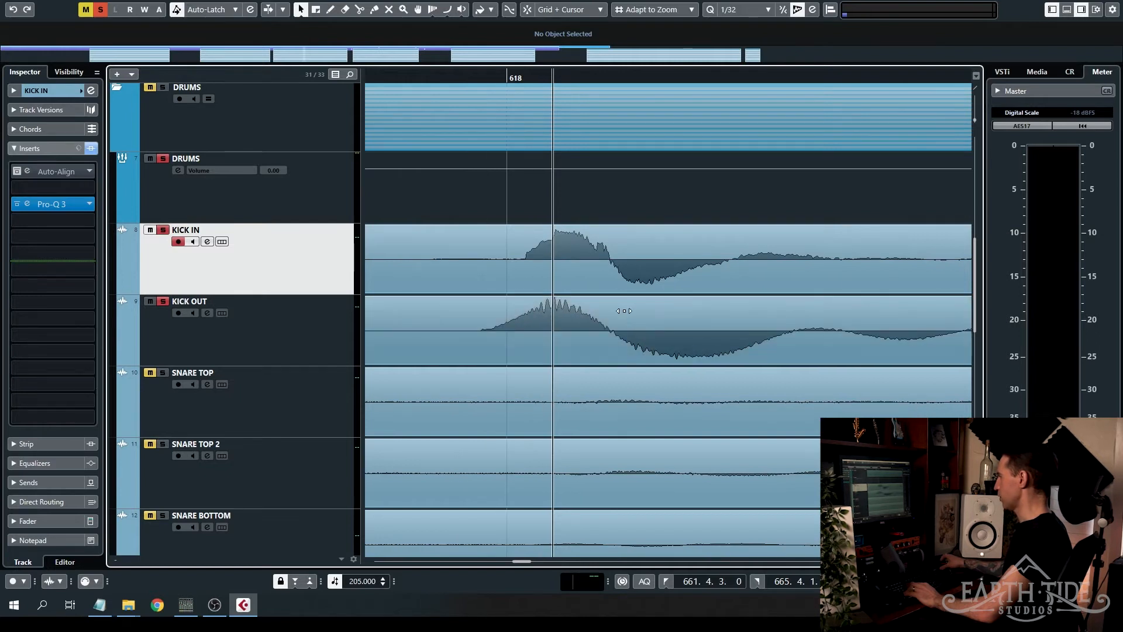
scroll(614, 285, up, 5)
drag(575, 75, 616, 264)
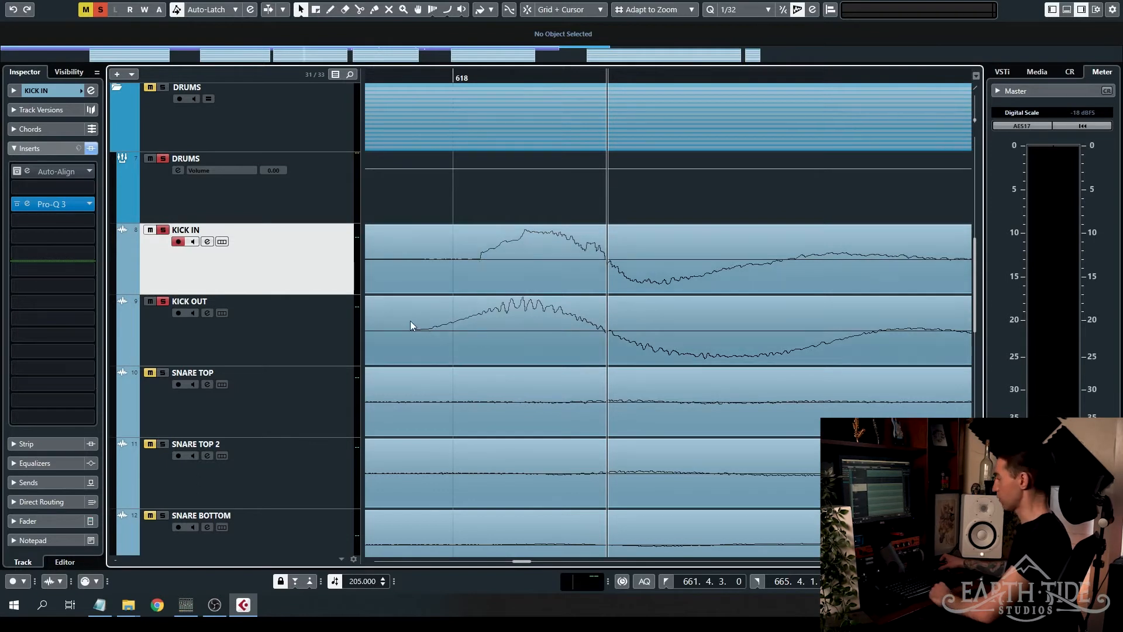
- Try lining up the start of the KICK OUT hit with KICK IN's start, check it with the project cursor, and undo the move
drag(523, 310, 570, 308)
click(485, 77)
scroll(498, 308, up, 3)
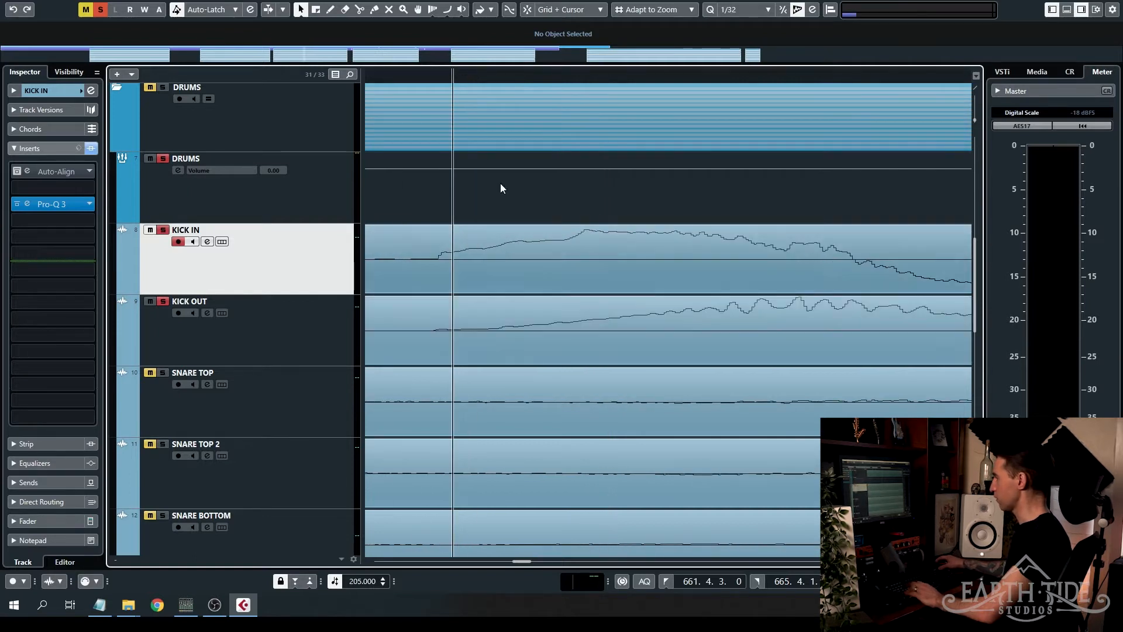
click(438, 76)
scroll(493, 285, down, 3)
scroll(494, 286, down, 2)
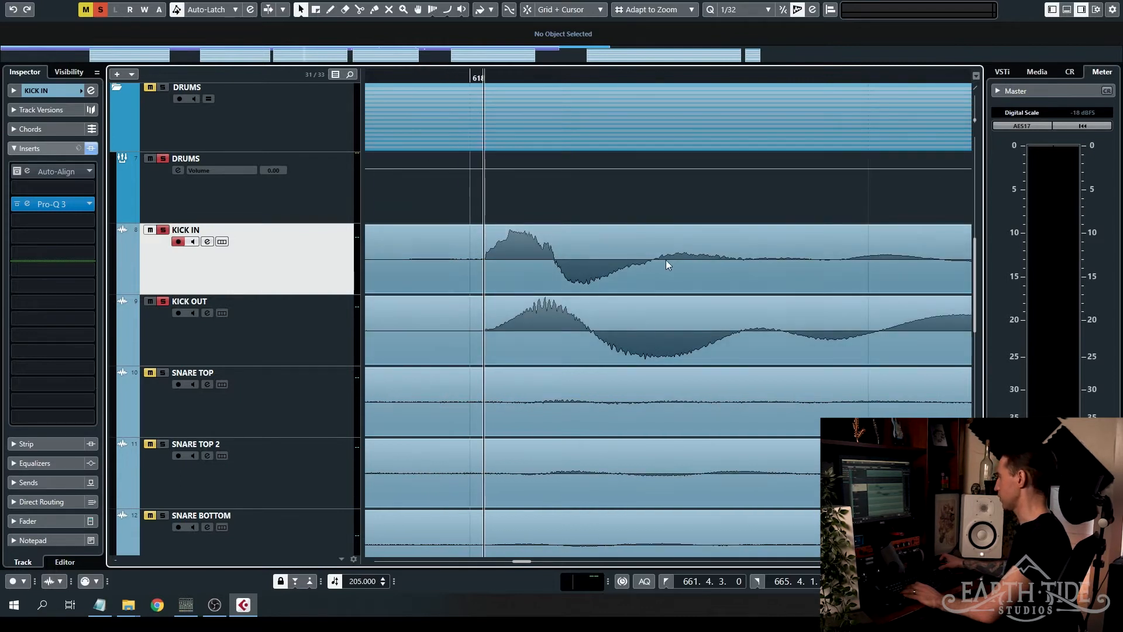
scroll(533, 293, up, 3)
key(ctrl+z)
scroll(556, 314, down, 3)
scroll(556, 314, down, 2)
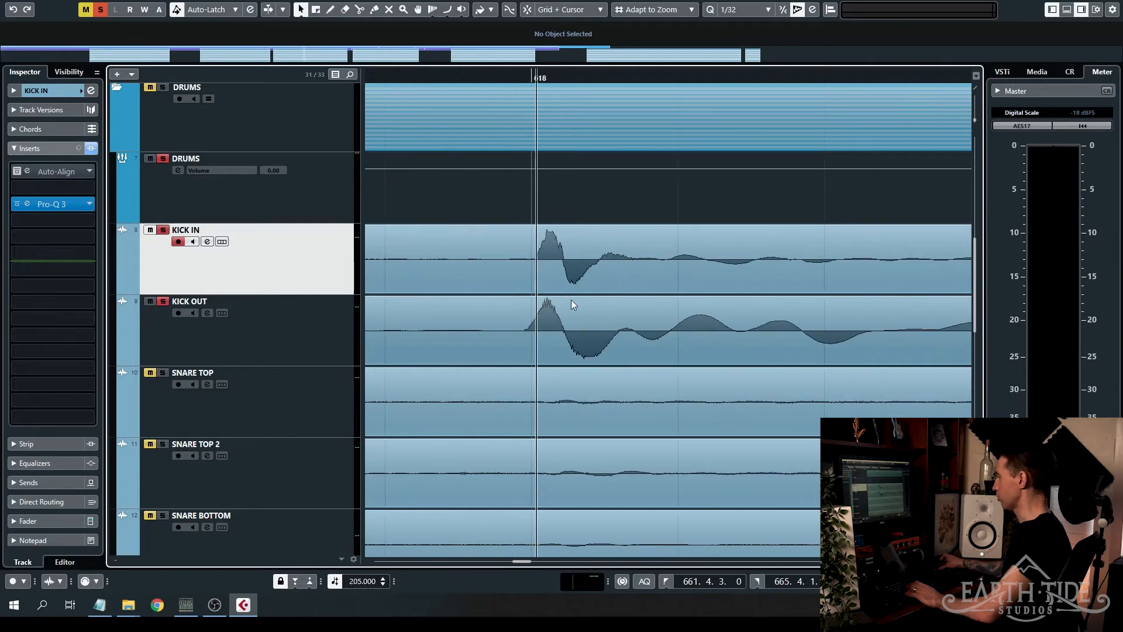
- Place the project cursor at the kicks' shared zero crossing after the first peak and compare how both waveforms continue
scroll(571, 299, up, 2)
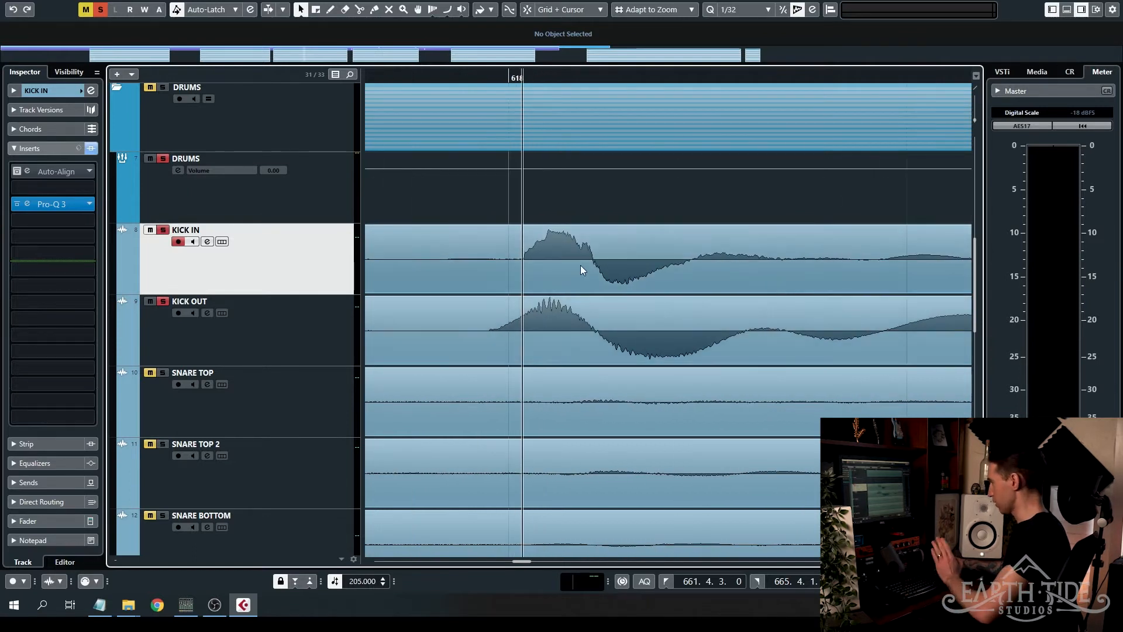
scroll(552, 253, up, 2)
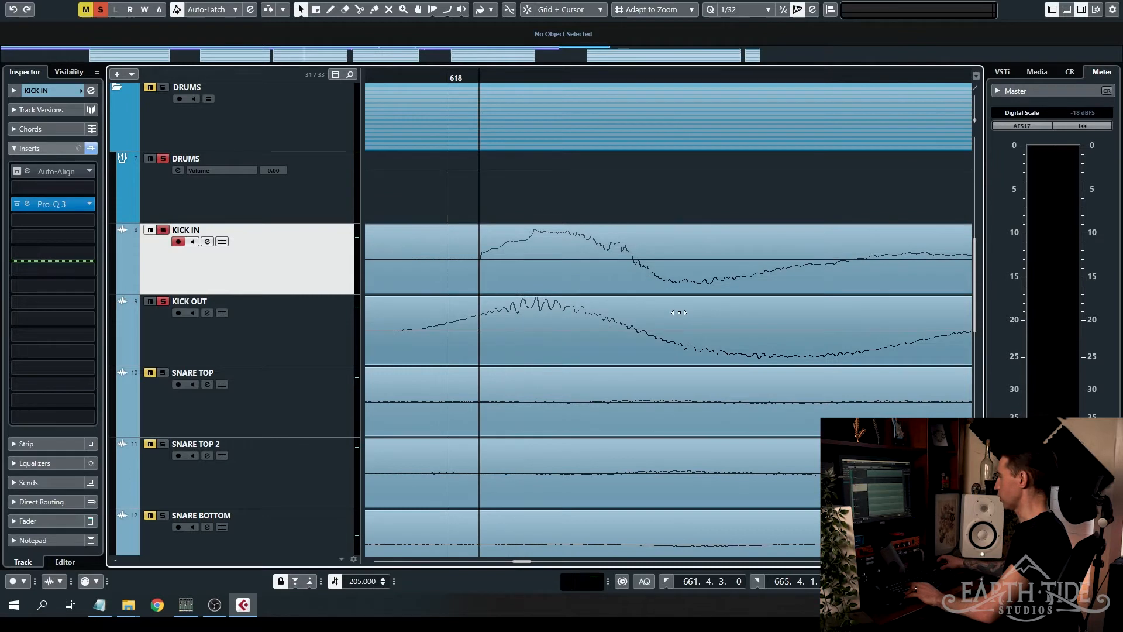
click(634, 77)
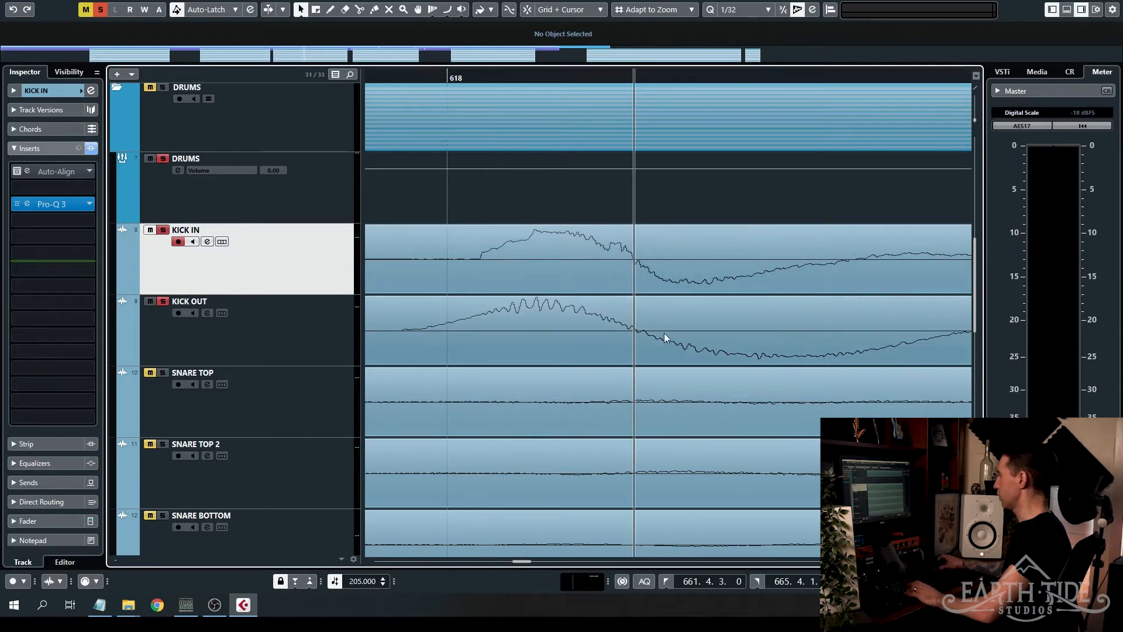
scroll(680, 313, down, 3)
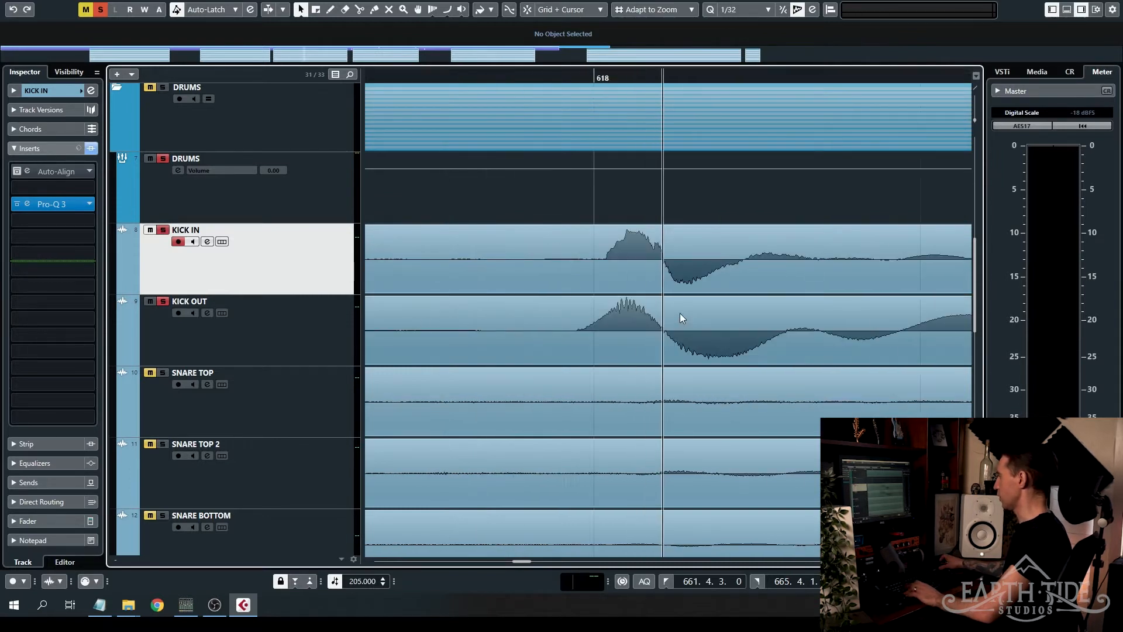
scroll(679, 313, up, 2)
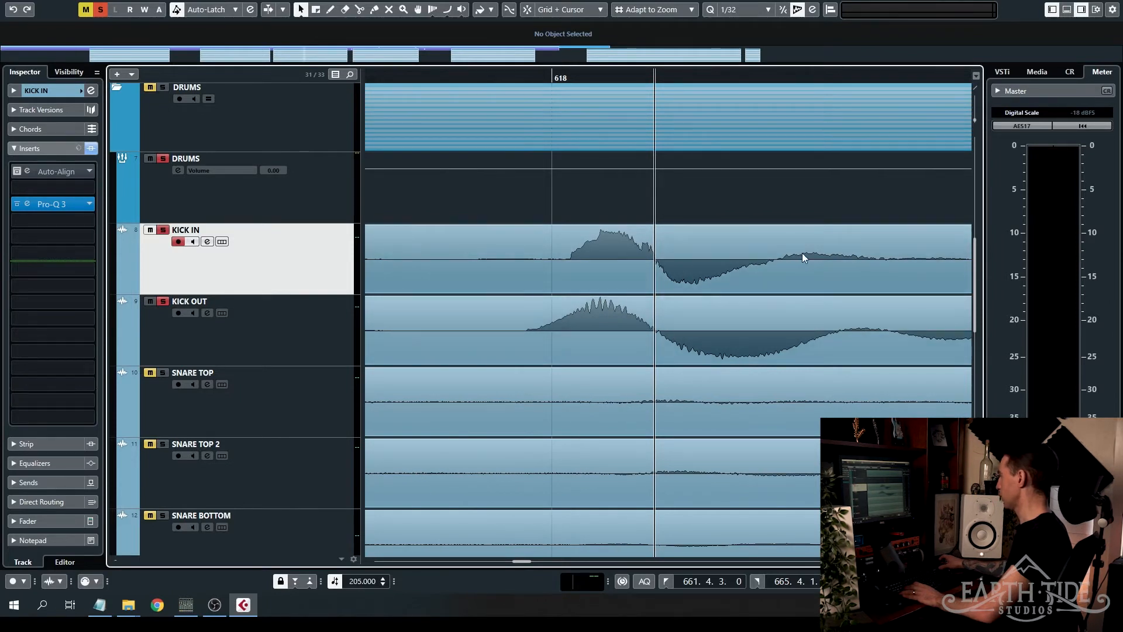
scroll(809, 283, down, 3)
scroll(760, 272, right, 3)
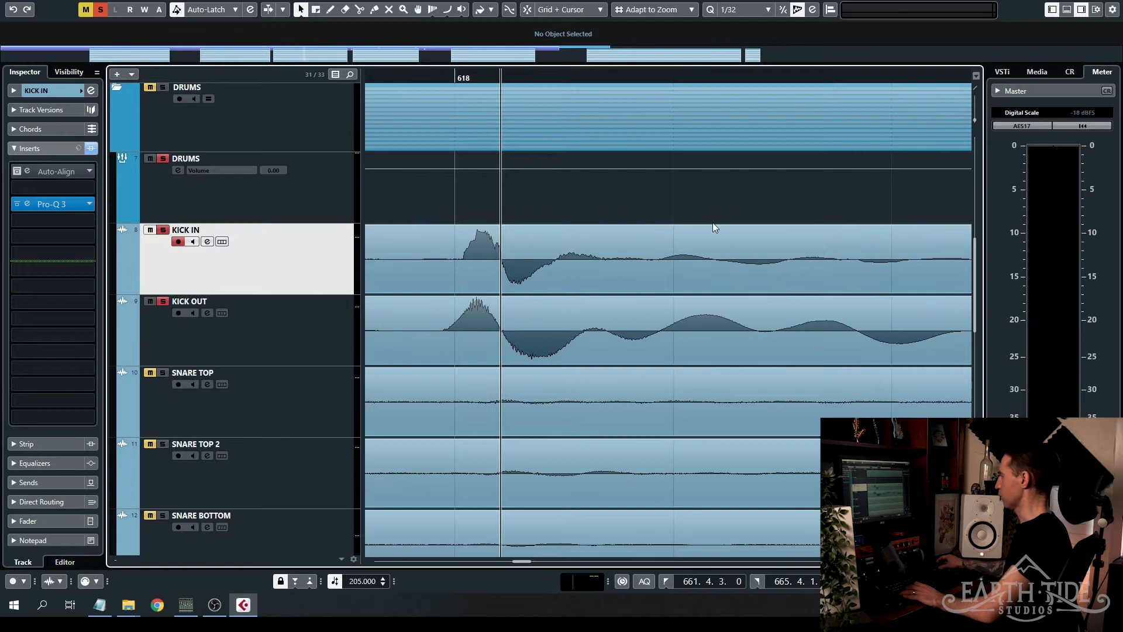
scroll(459, 310, up, 3)
scroll(491, 282, down, 2)
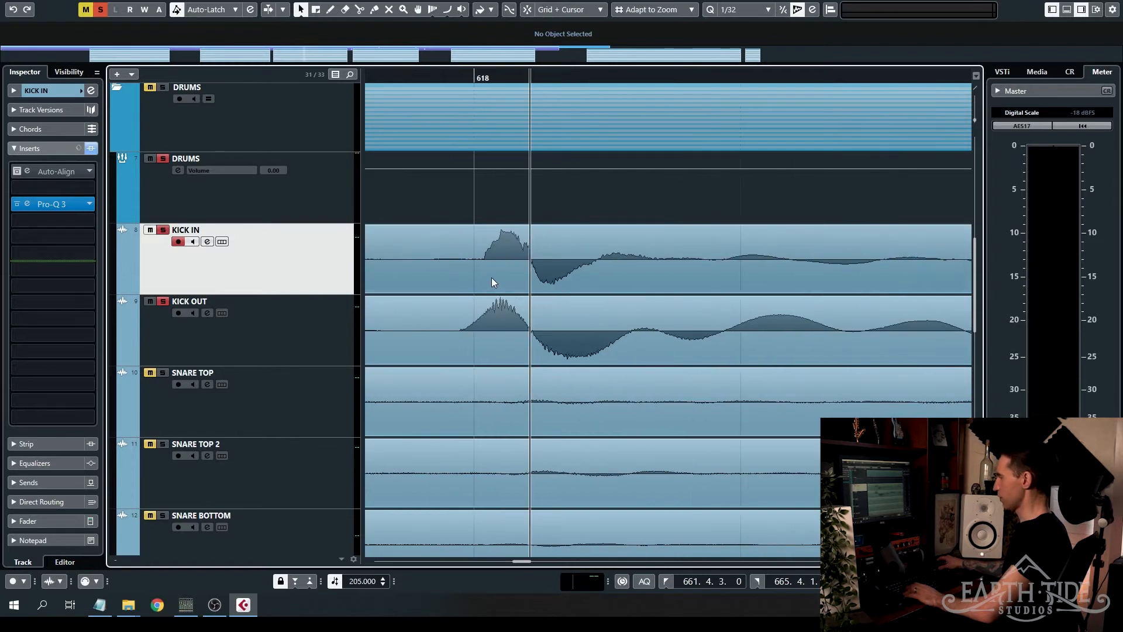
- Undo the KICK OUT moves and splits around bar 618, and select the restored clip
key(ctrl+z)
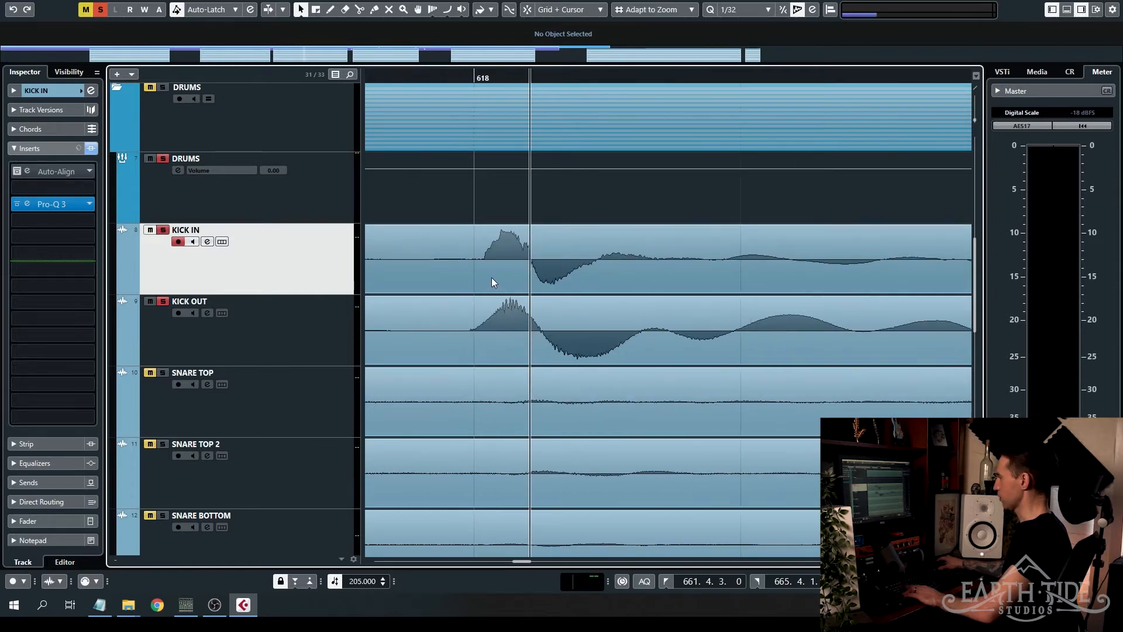
key(ctrl+z)
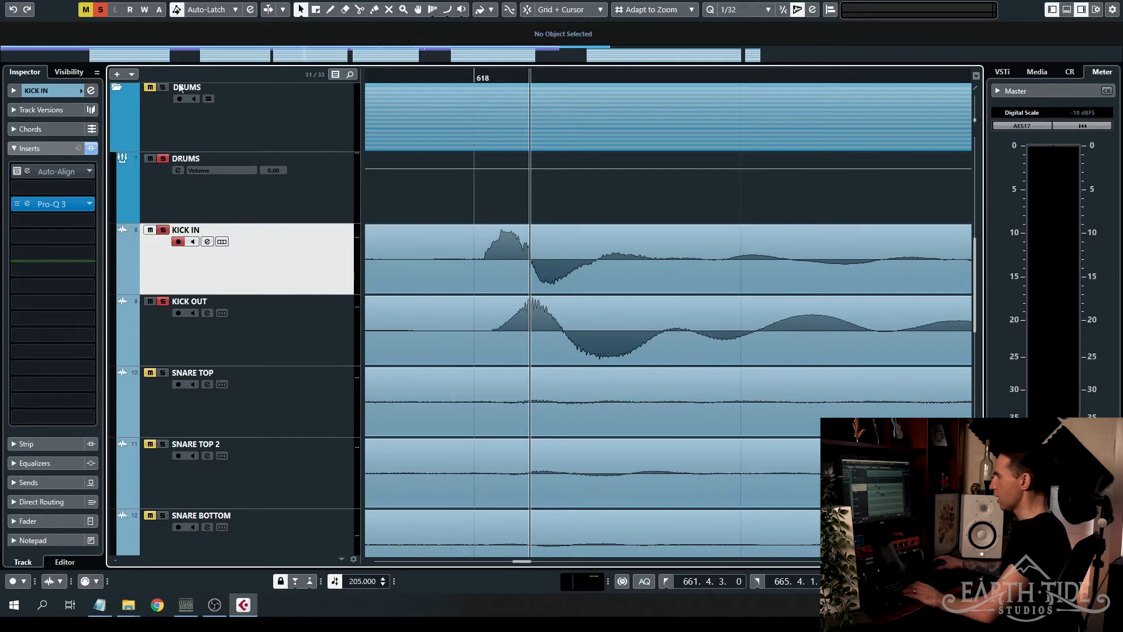
scroll(519, 263, down, 3)
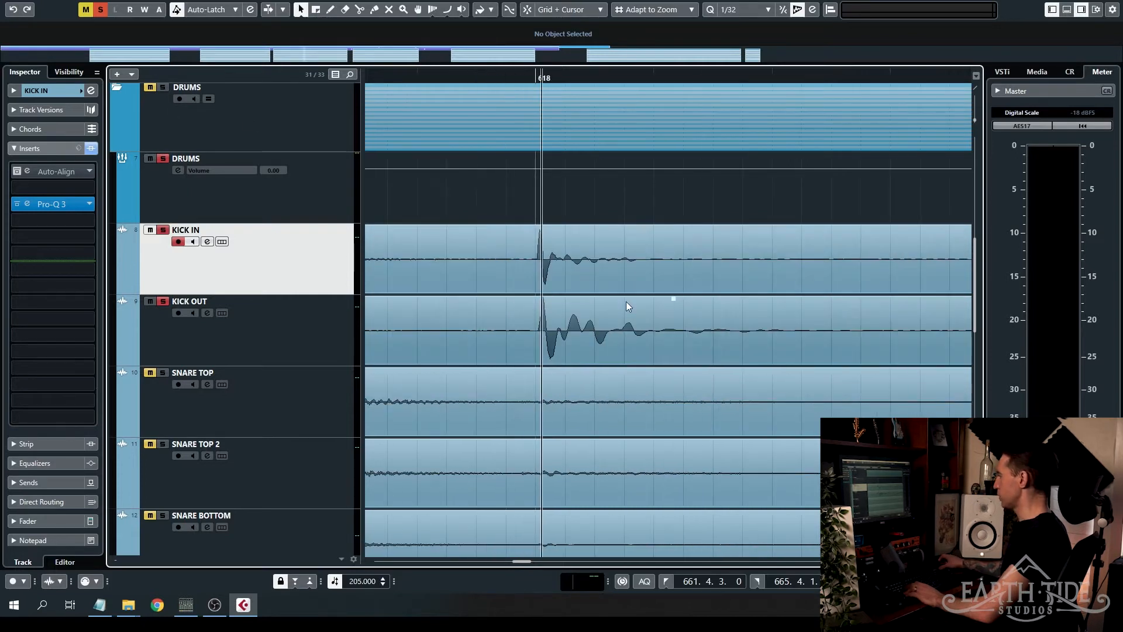
scroll(757, 334, down, 2)
click(754, 325)
- Compare the snare hit before bar 618 across the SNARE TOP, SNARE TOP 2 and SNARE BOTTOM tracks
scroll(784, 303, down, 3)
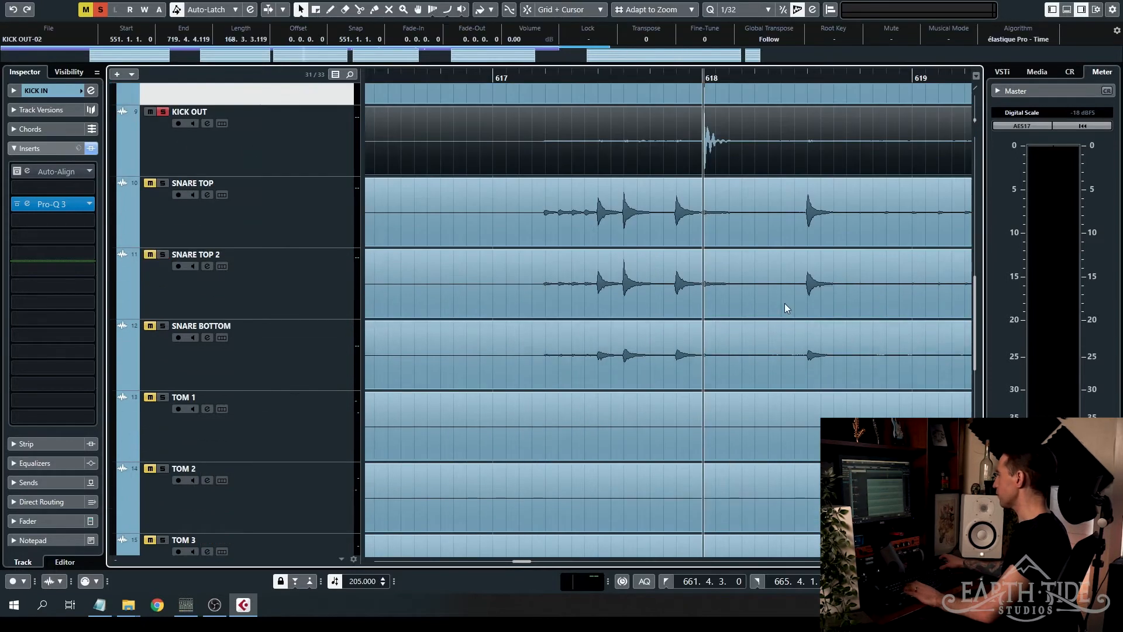
scroll(595, 220, up, 6)
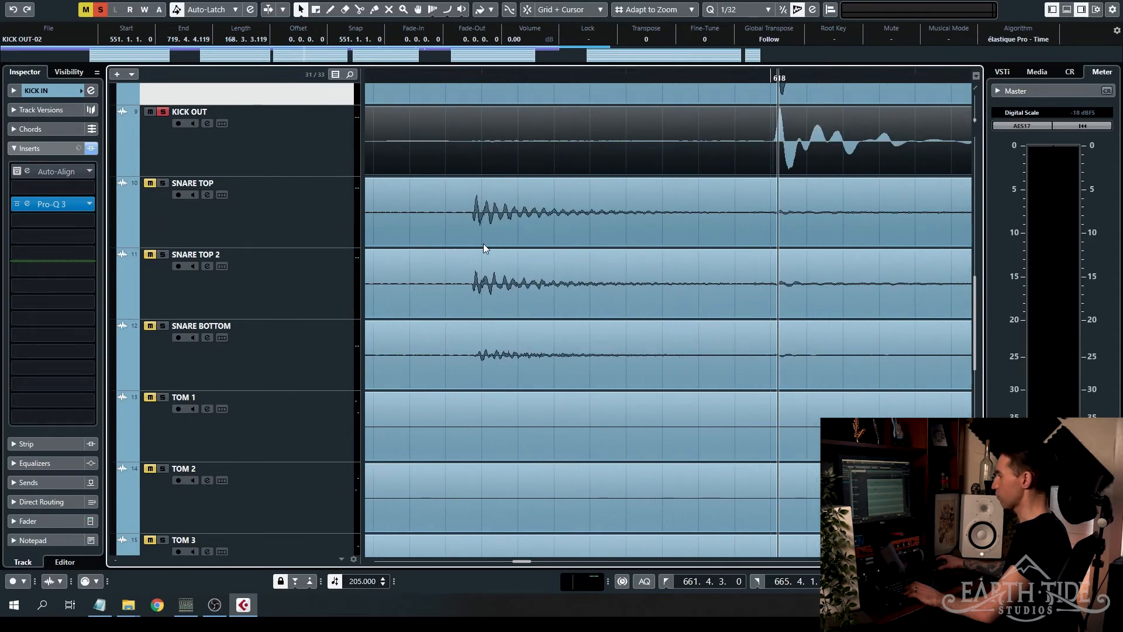
scroll(483, 243, up, 2)
click(631, 240)
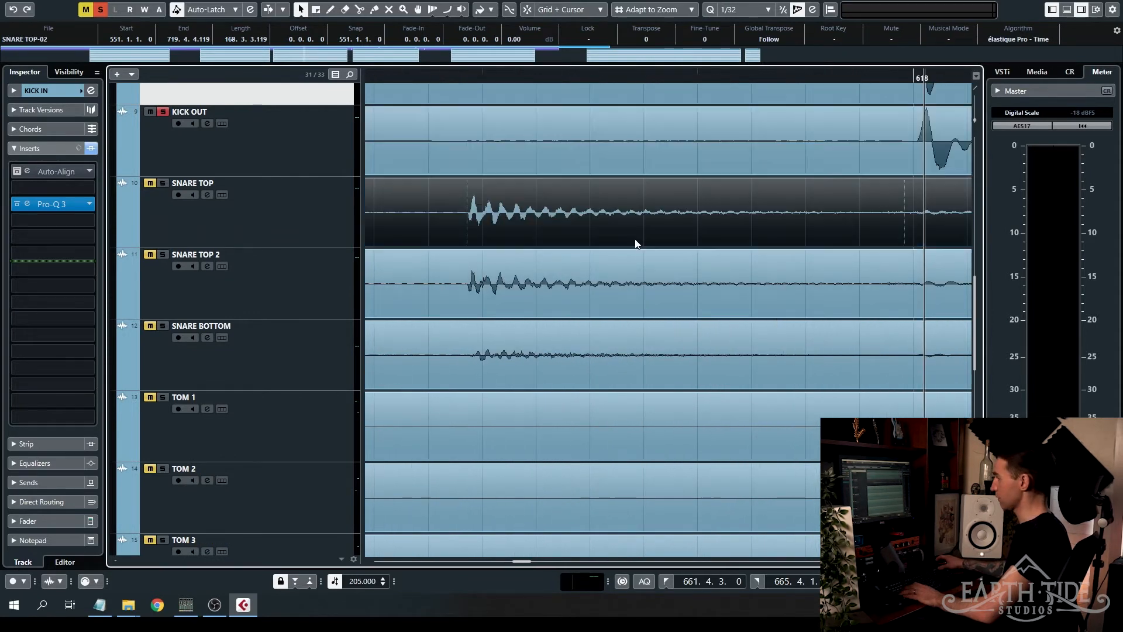
click(333, 283)
click(508, 364)
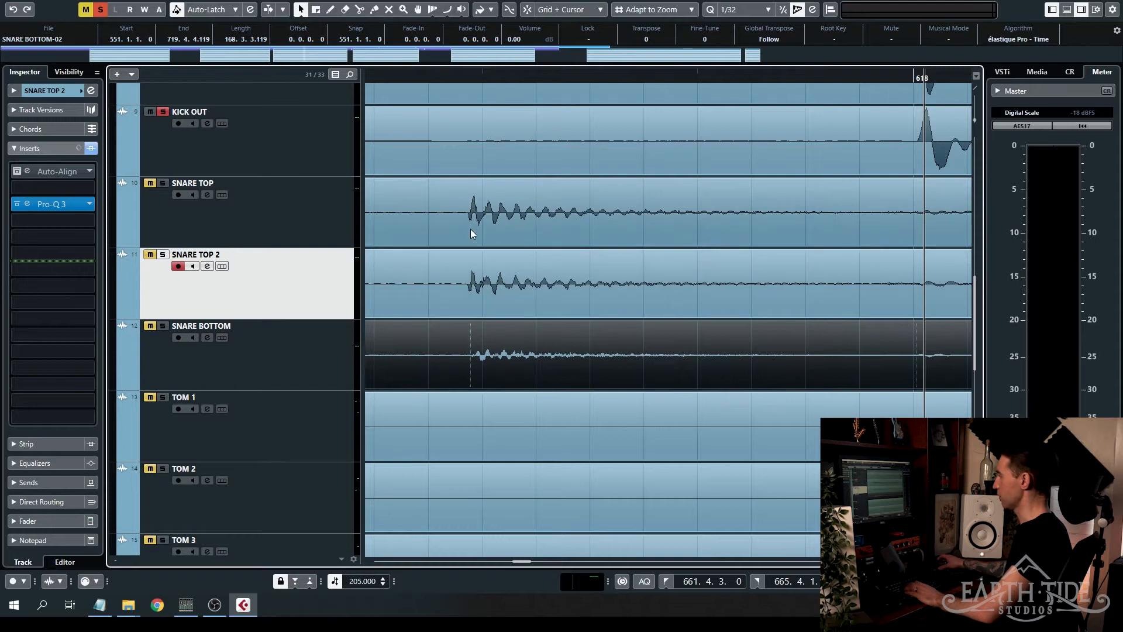
- Place the project cursor at the start of the snare hit near 618.3 to compare SNARE TOP with SNARE TOP 2
scroll(514, 234, down, 5)
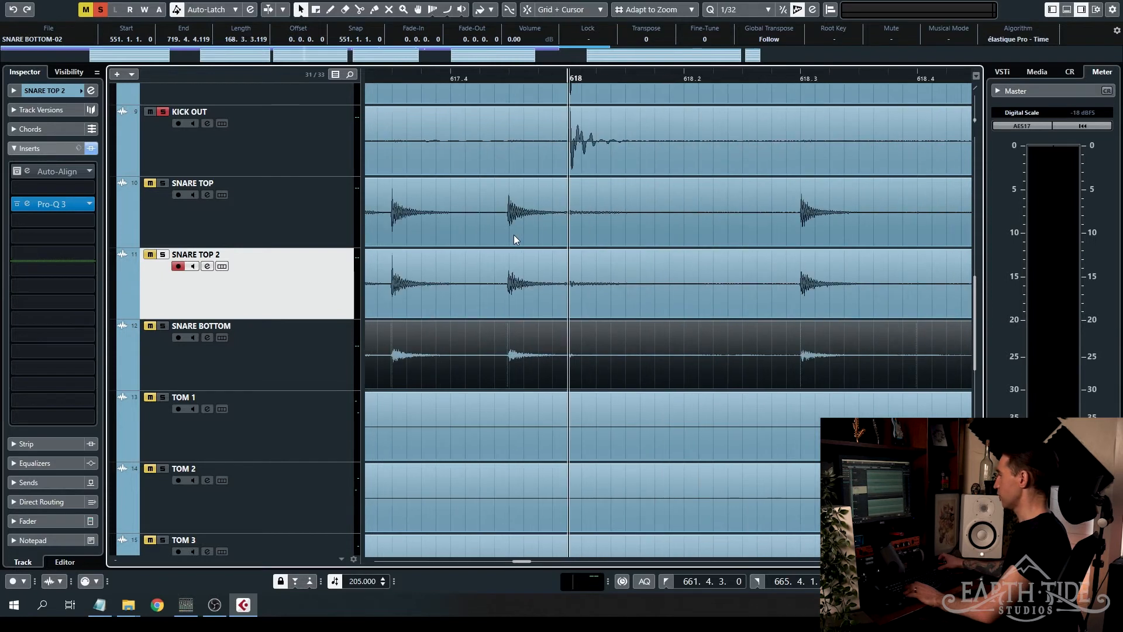
scroll(715, 218, up, 6)
right_click(577, 226)
click(722, 206)
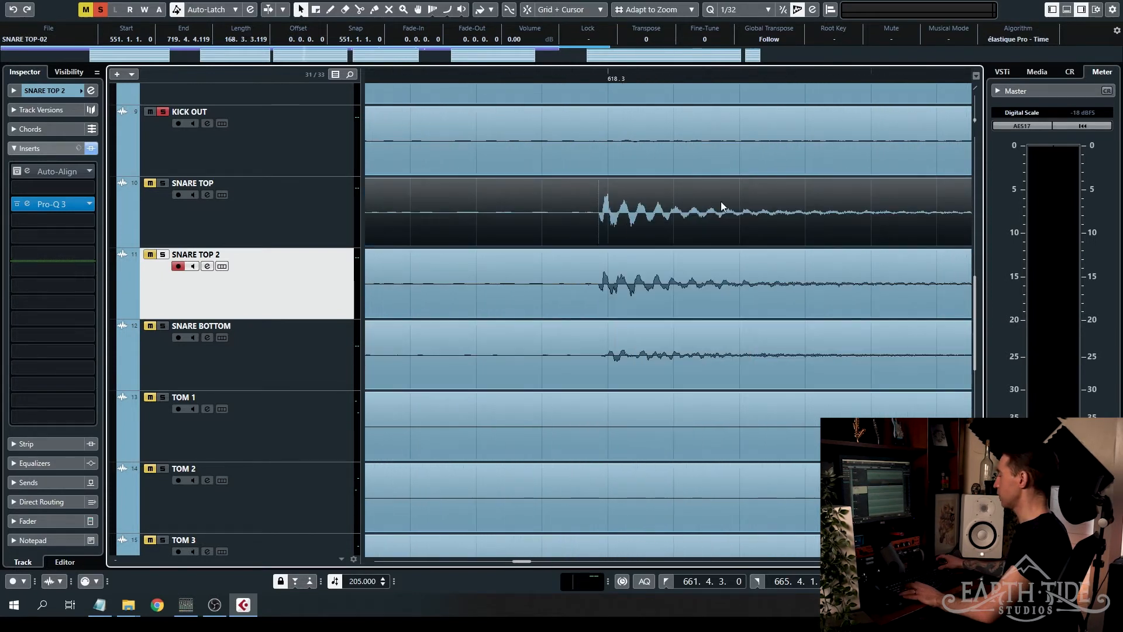
scroll(597, 233, up, 5)
click(573, 71)
scroll(647, 258, up, 3)
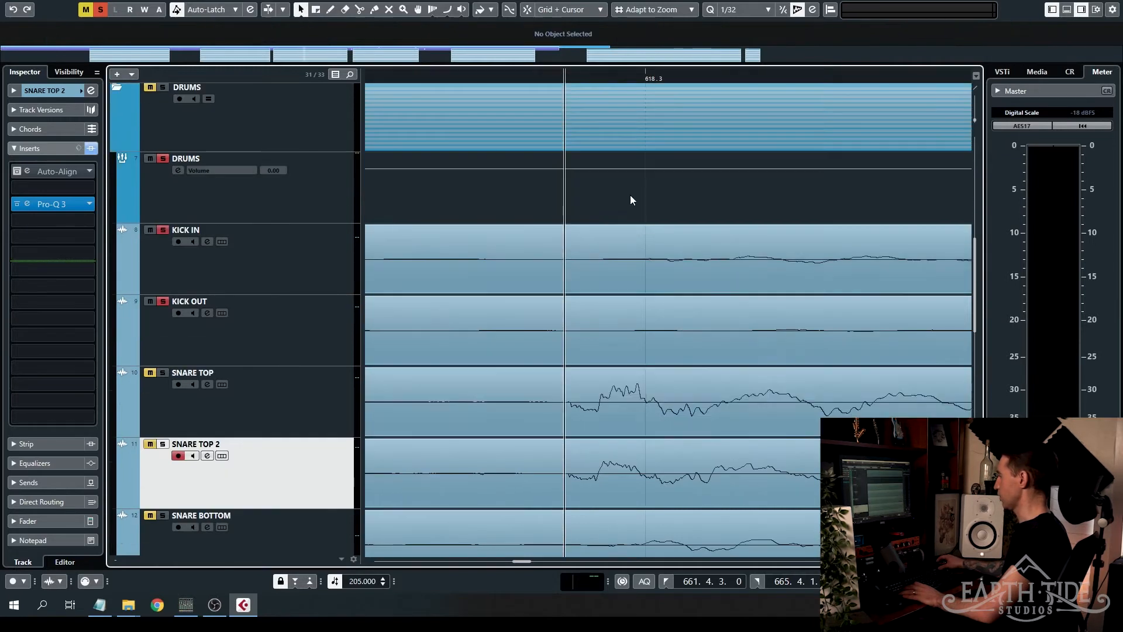
- Nudge the SNARE TOP 2 clip slightly later to line up its hit near 618.3 with SNARE TOP, using the project cursor as reference
scroll(630, 195, down, 2)
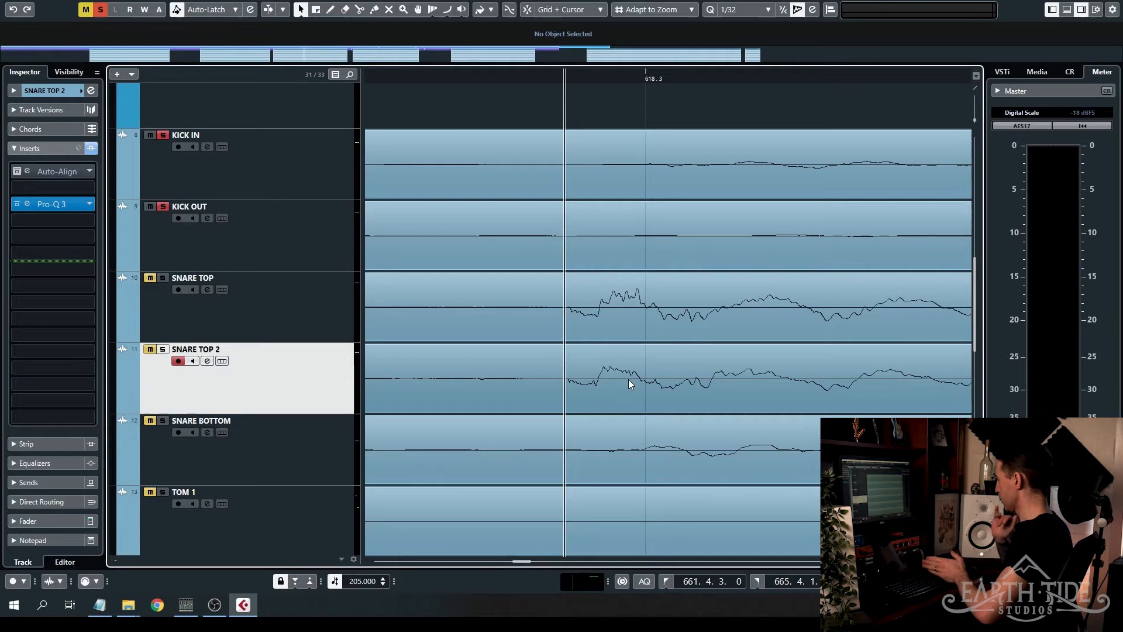
scroll(581, 324, up, 4)
scroll(632, 359, up, 2)
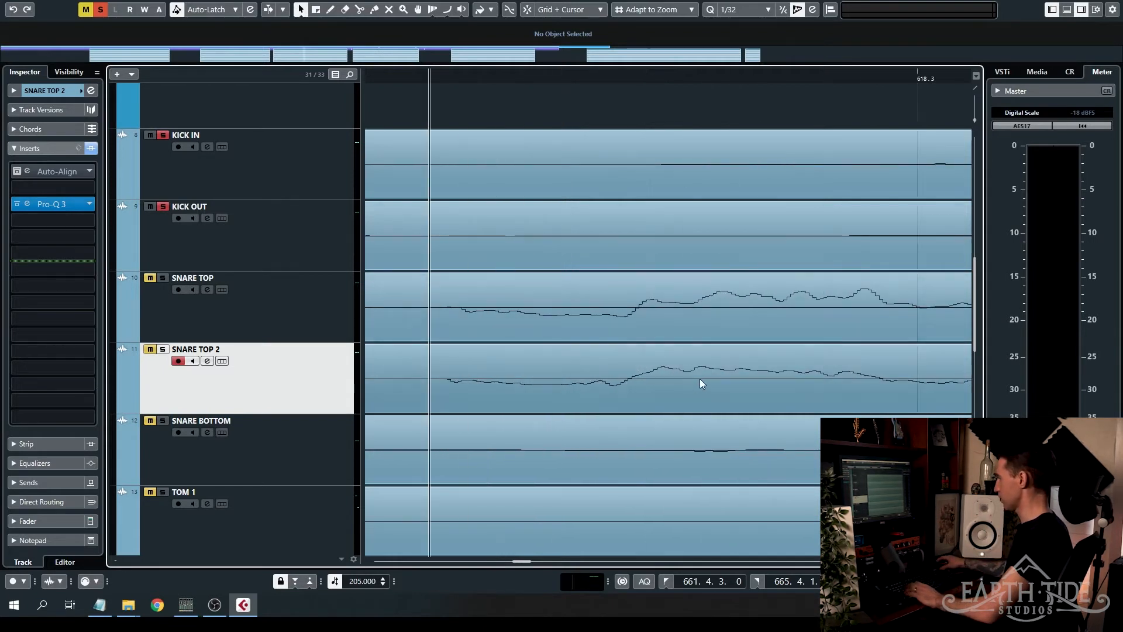
click(608, 375)
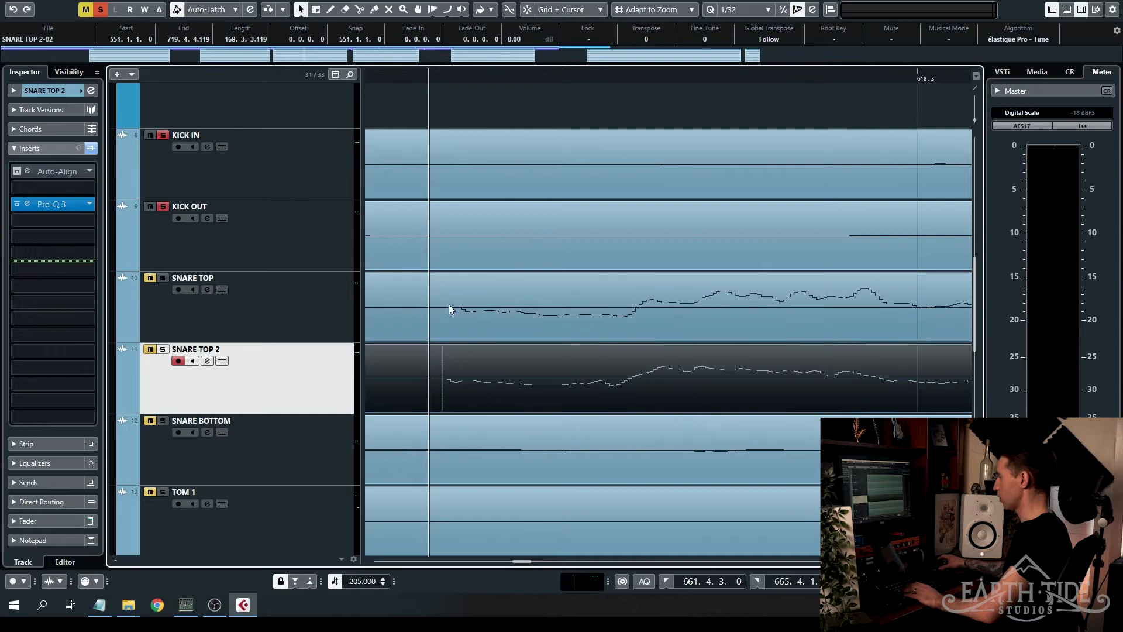
click(449, 76)
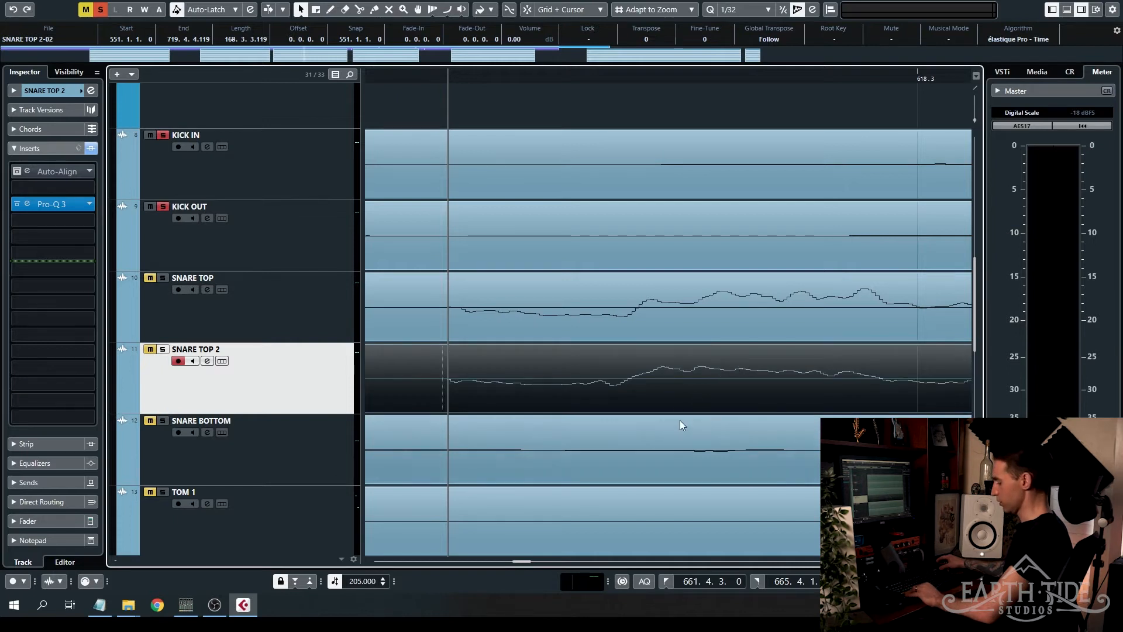
drag(674, 367, 675, 366)
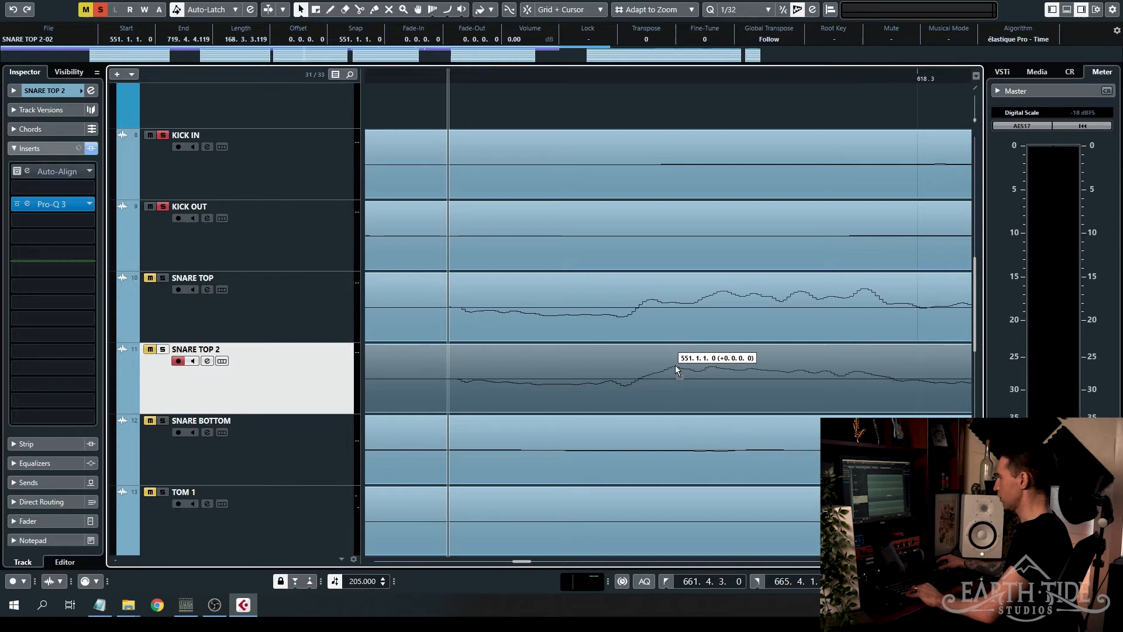
drag(675, 365, 675, 365)
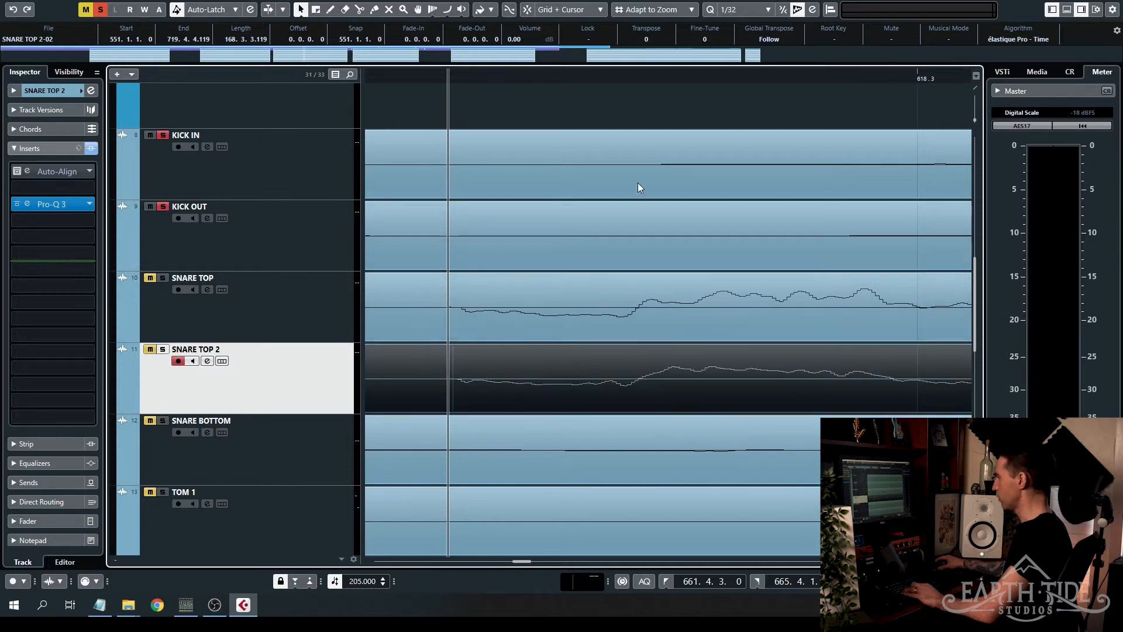
click(460, 76)
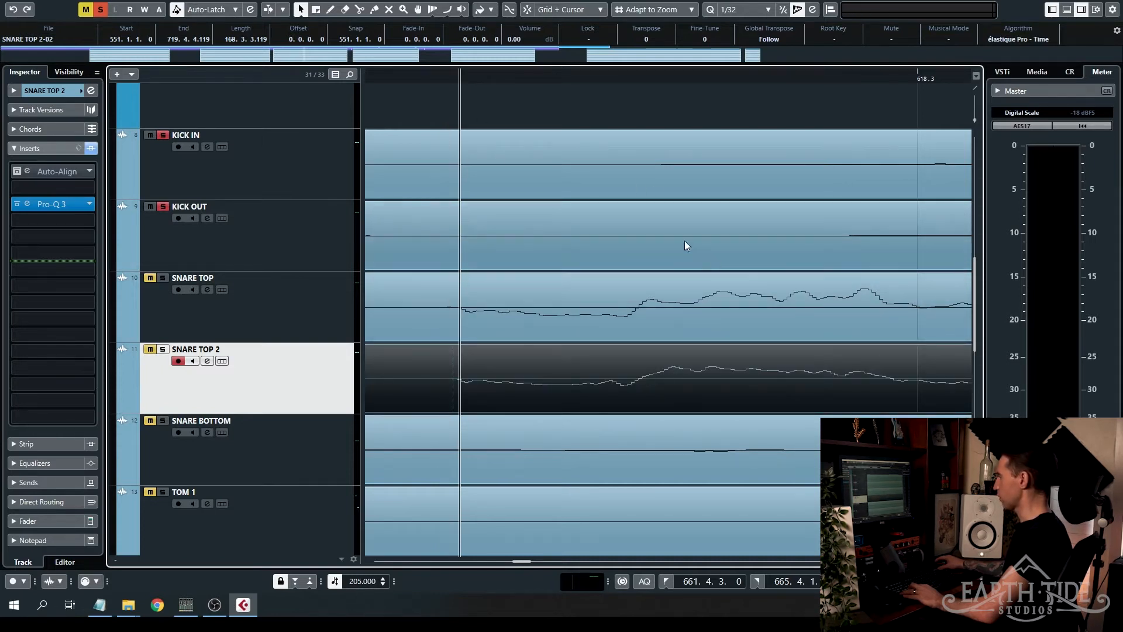
- Place the project cursor where the snare hit swings upward before 618.3 and compare the SNARE TOP and SNARE TOP 2 waveforms
click(622, 75)
scroll(686, 306, down, 2)
scroll(640, 373, down, 2)
scroll(641, 374, left, 1)
scroll(641, 374, right, 3)
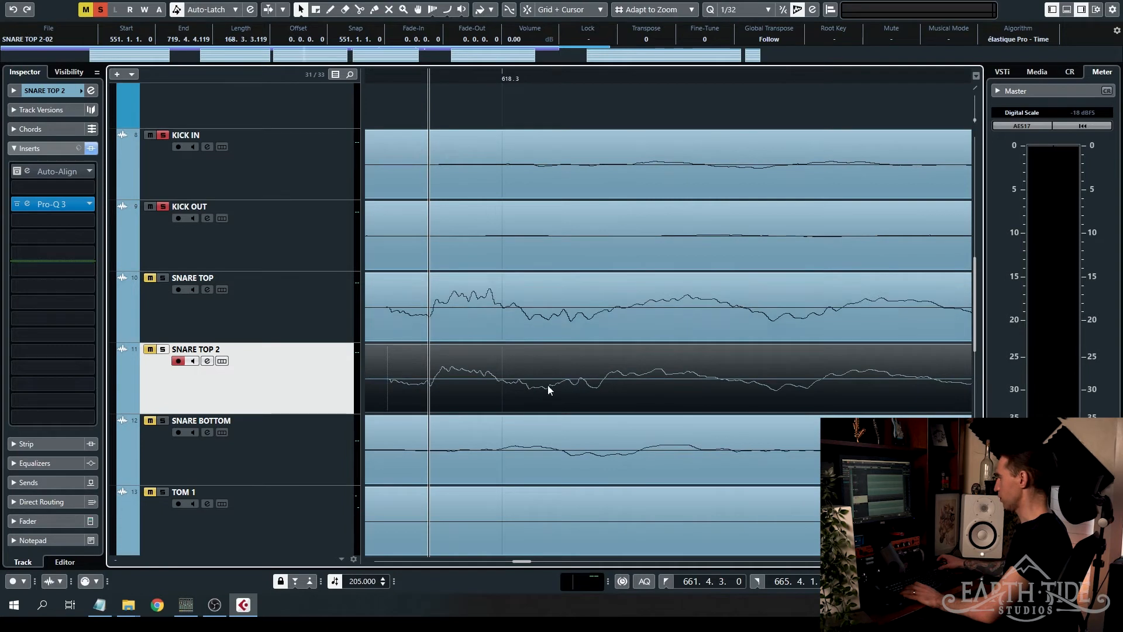
scroll(626, 363, left, 2)
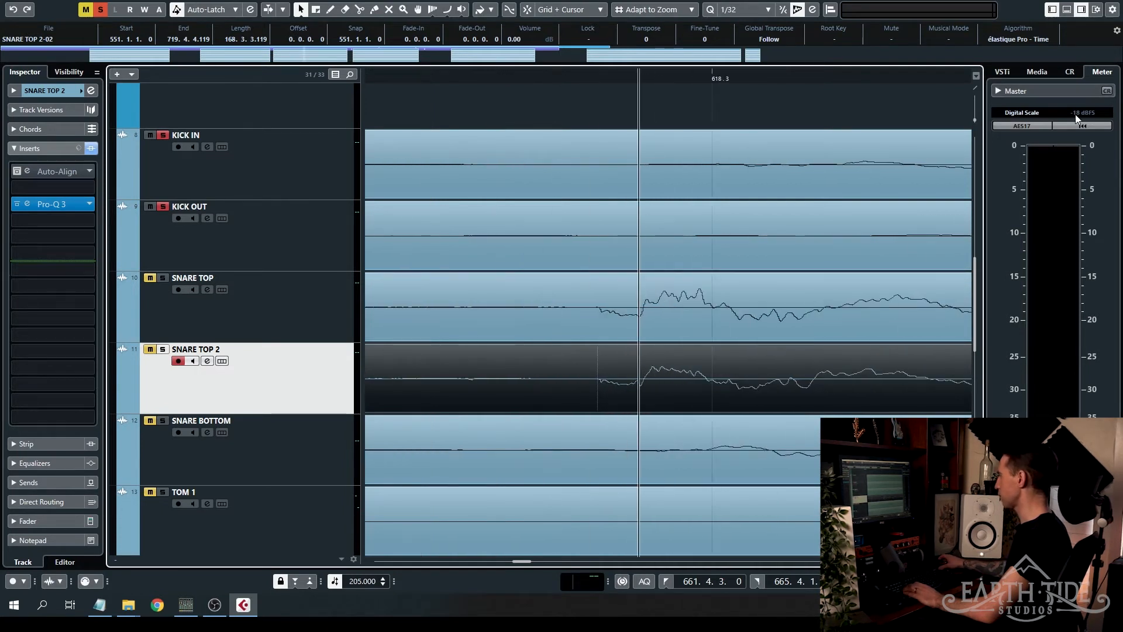
- Enlarge the waveforms vertically and move the SNARE BOTTOM clip to start at 550.4.4.117, aligning its snare hit with the project cursor
click(976, 120)
scroll(977, 118, up, 4)
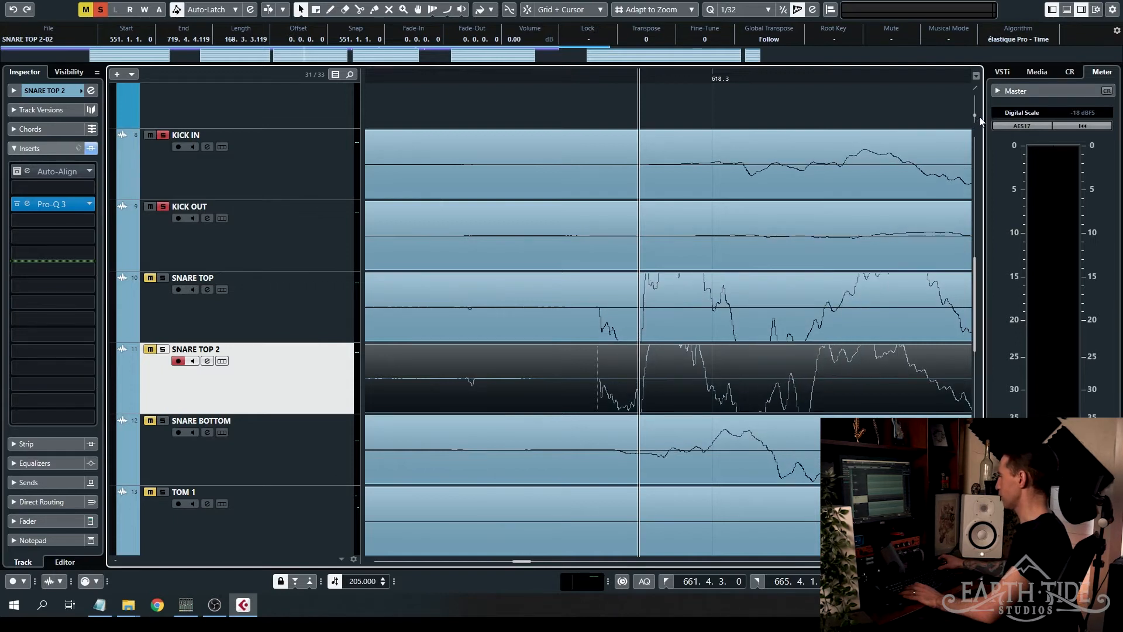
click(721, 447)
key(h)
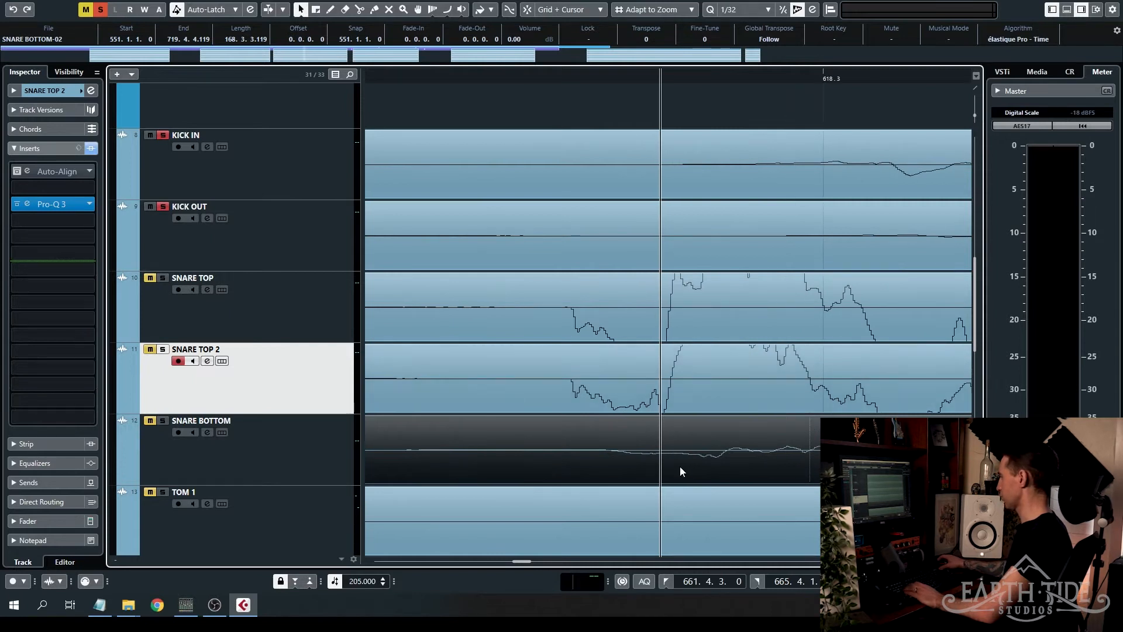
drag(680, 470, 656, 470)
drag(842, 432, 725, 429)
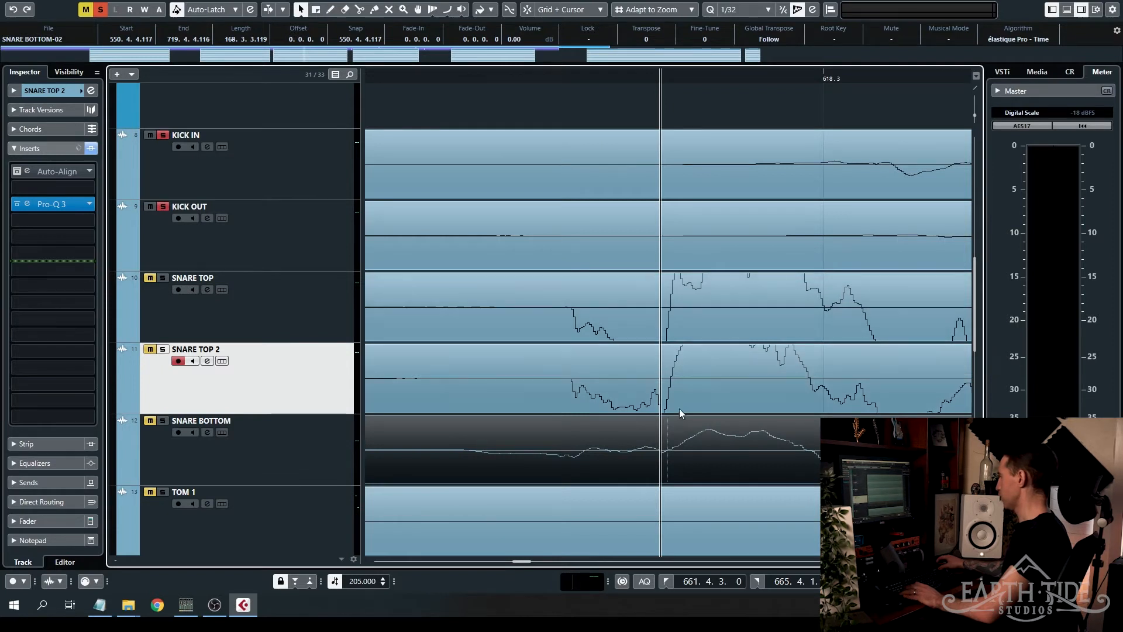
scroll(735, 441, right, 3)
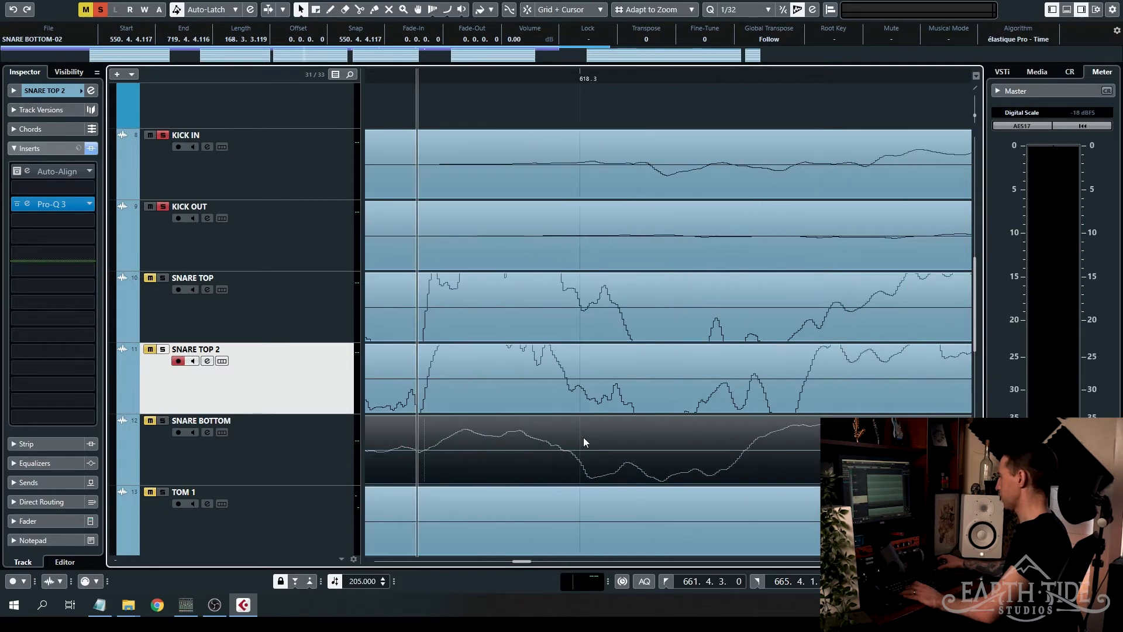
scroll(664, 404, down, 3)
scroll(664, 404, down, 2)
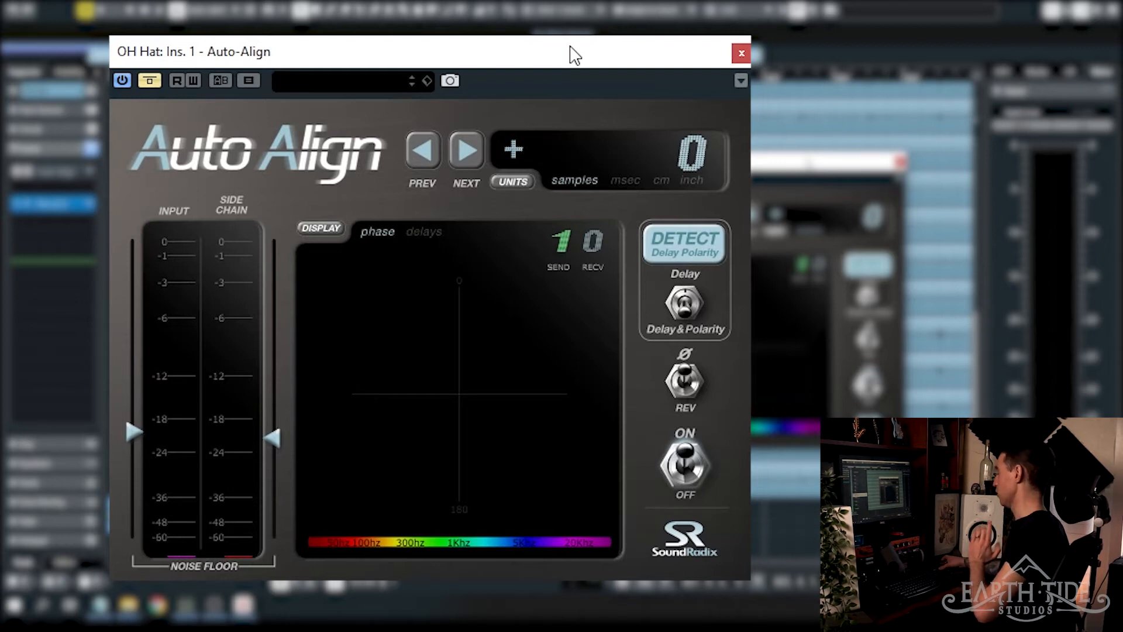
- Take Auto-Align on OH Hat out of bypass, with its send at 0 and both noise floor sliders at minimum
click(159, 83)
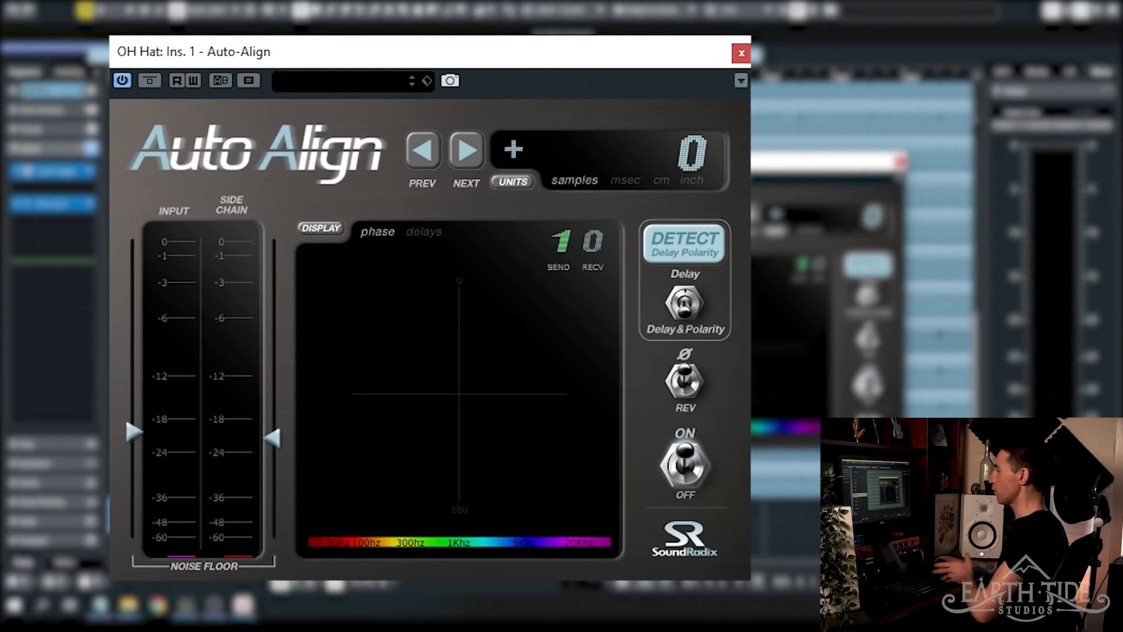
scroll(568, 241, down, 1)
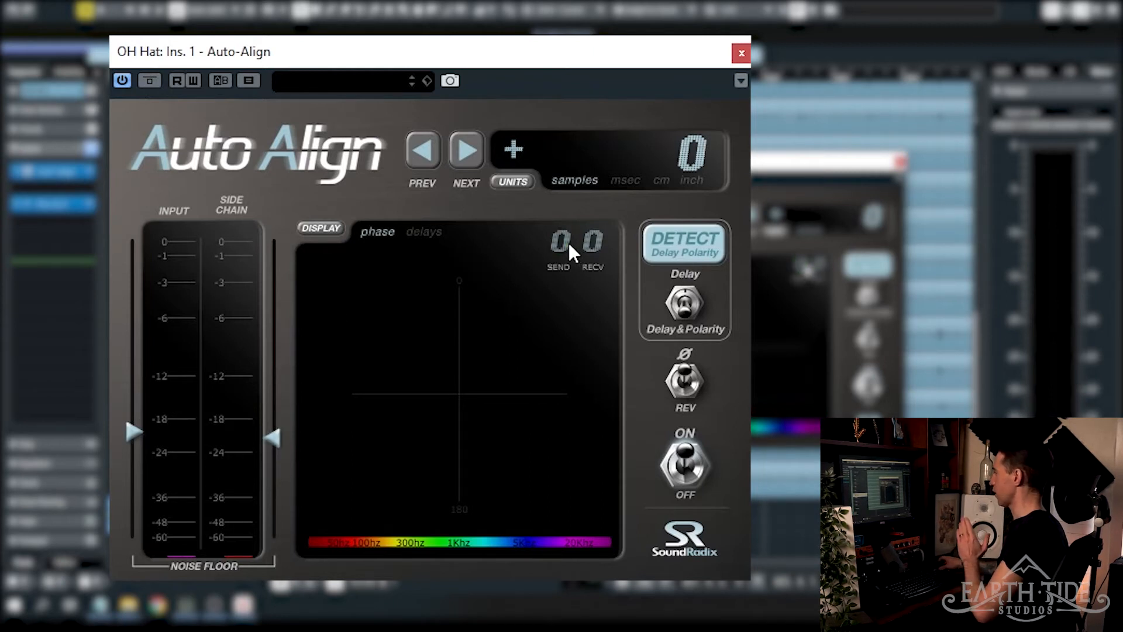
drag(132, 431, 133, 534)
drag(273, 437, 274, 471)
drag(295, 520, 273, 534)
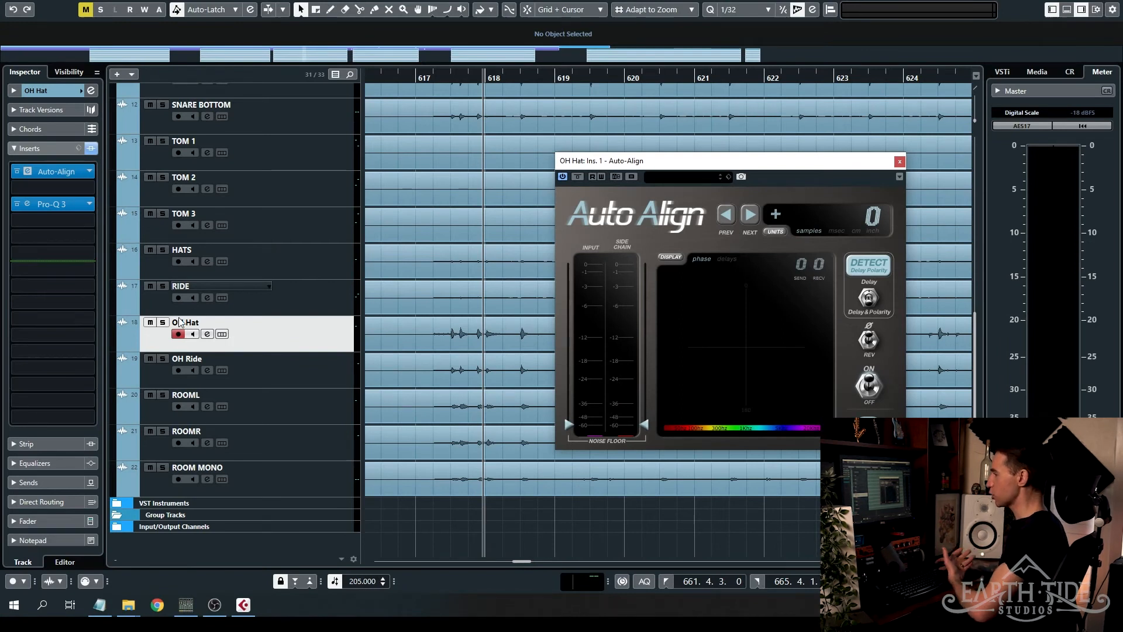
- Solo the OH Hat and OH Ride tracks, and set the Auto-Align send on OH Hat to 1
click(163, 322)
click(163, 358)
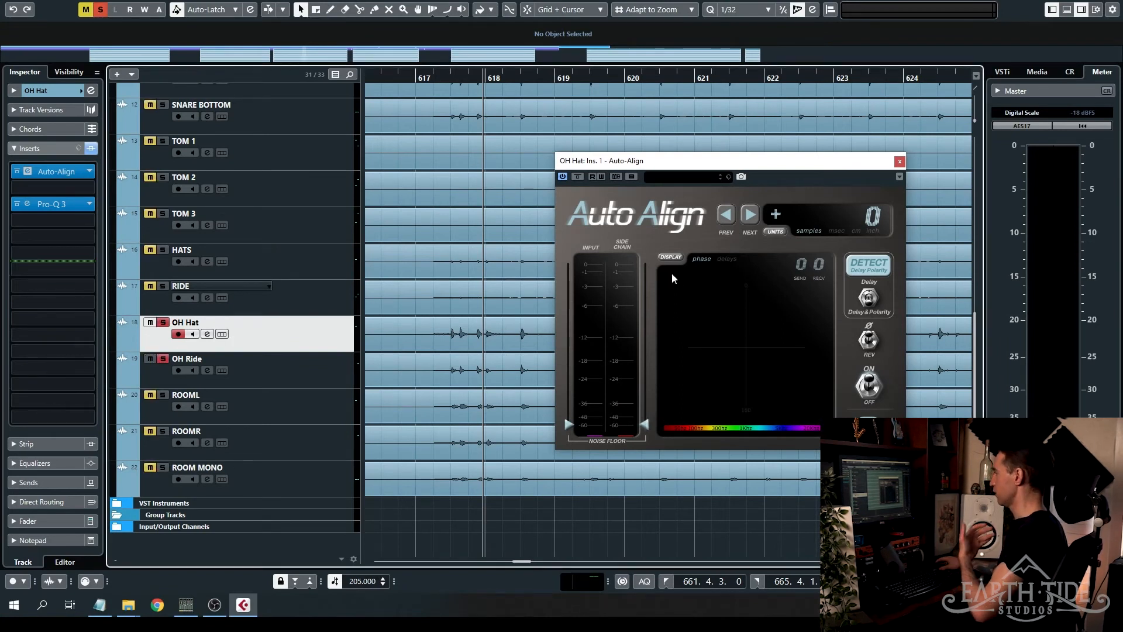
click(800, 266)
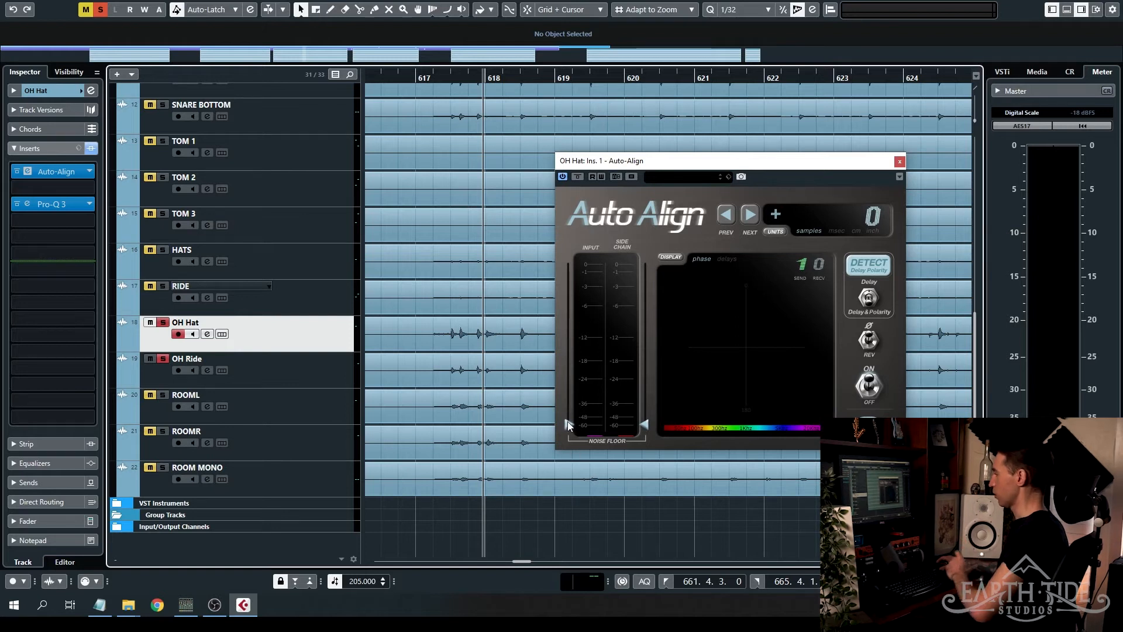
- Raise OH Hat's Auto-Align noise floor sliders to about -18 and play OH Hat alone to check them against its level
drag(568, 421, 577, 409)
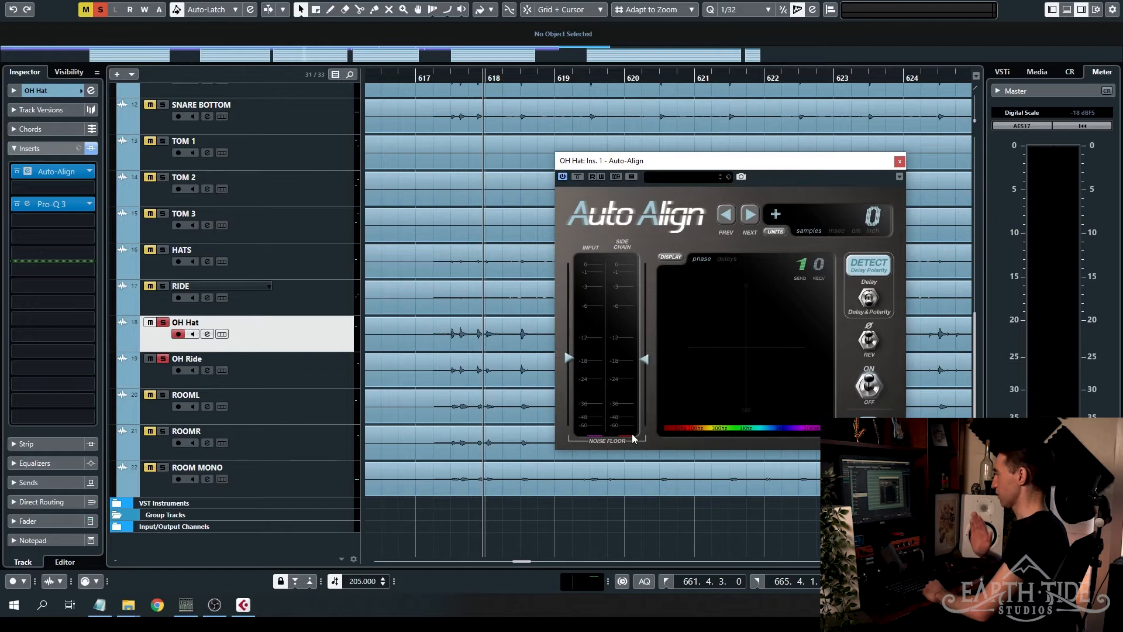
click(801, 264)
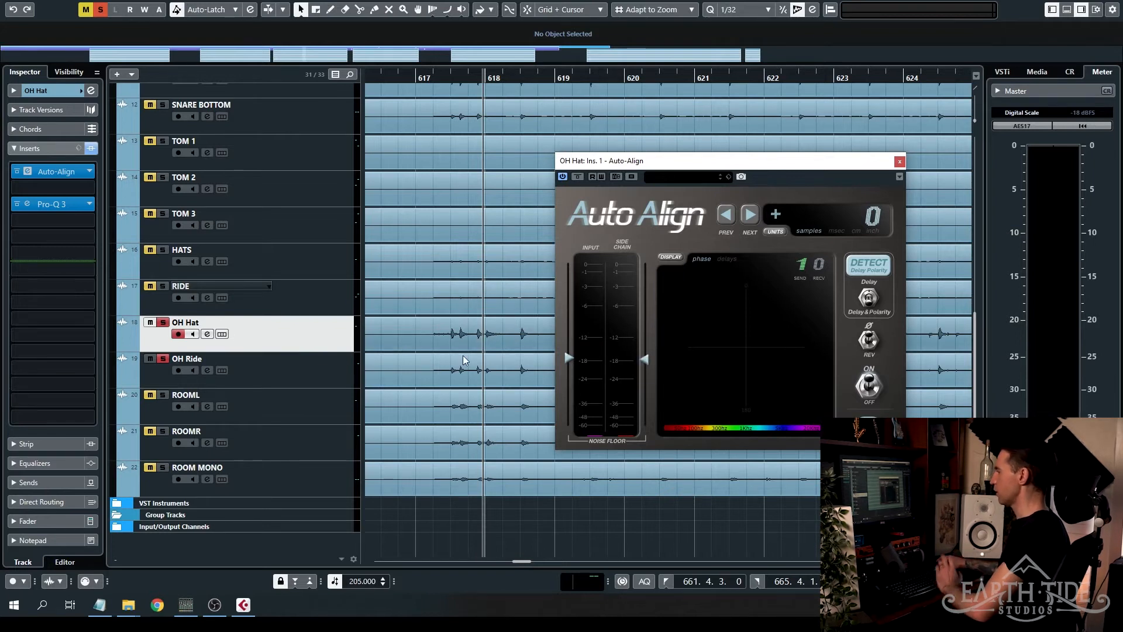
click(164, 359)
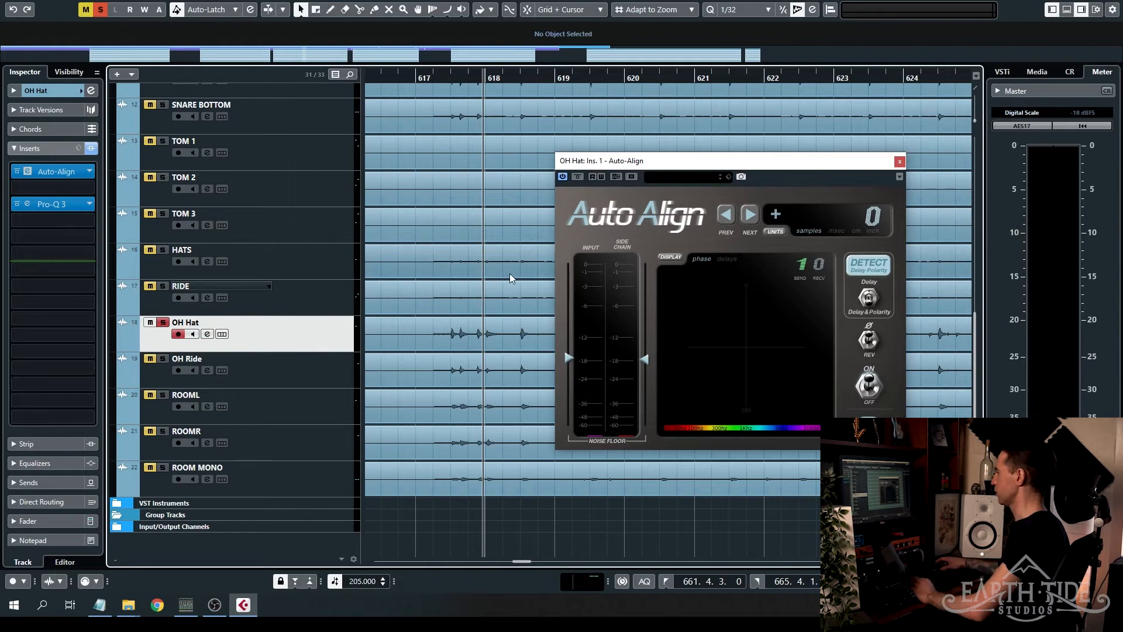
key(space)
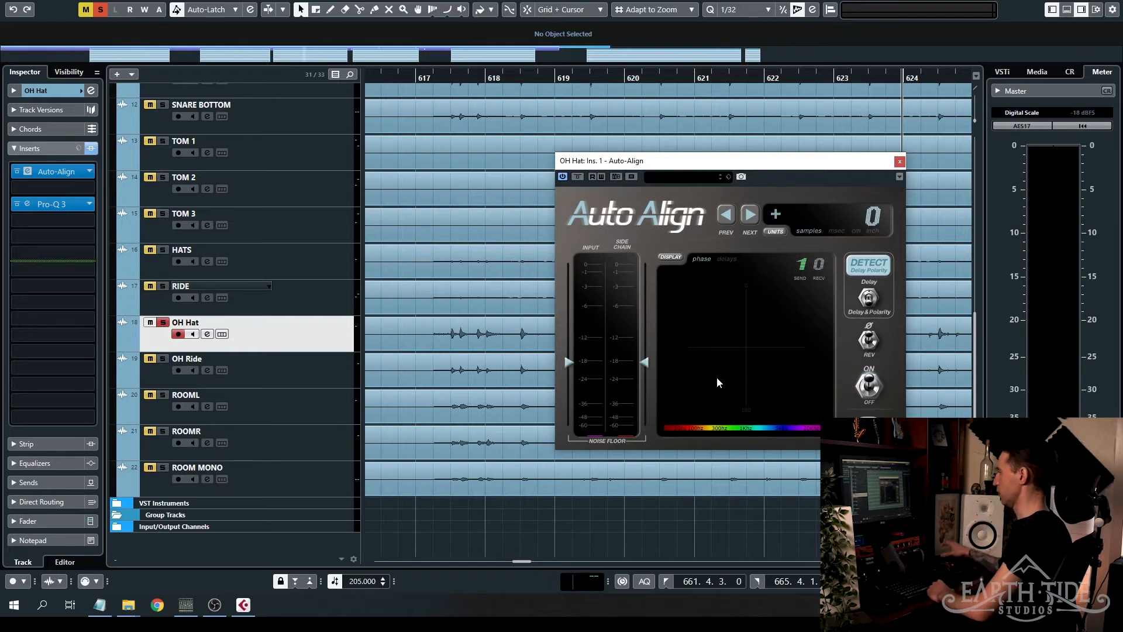
- Solo OH Ride again and open its Auto-Align window beside the one for OH Hat
drag(706, 167, 379, 65)
click(164, 360)
key(space)
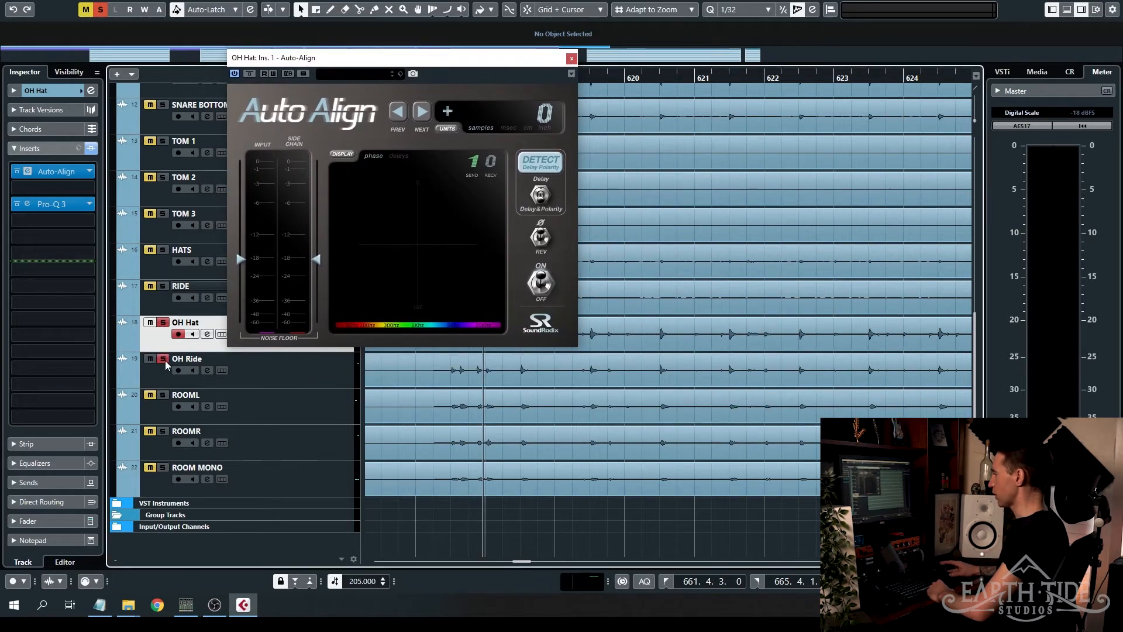
click(342, 374)
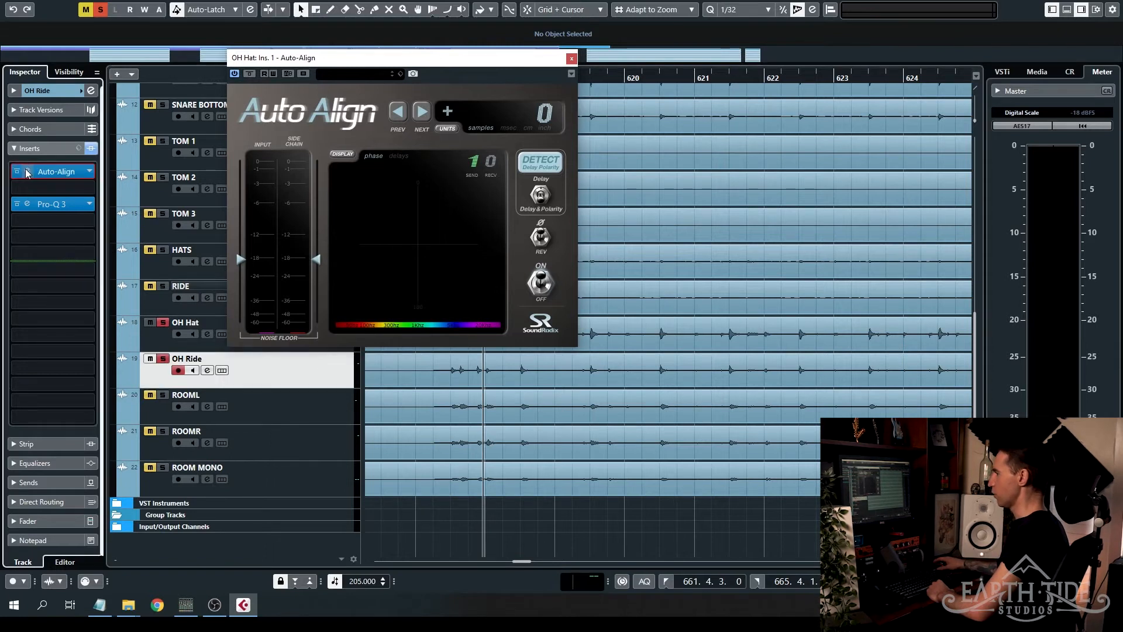
click(27, 174)
drag(862, 151, 833, 123)
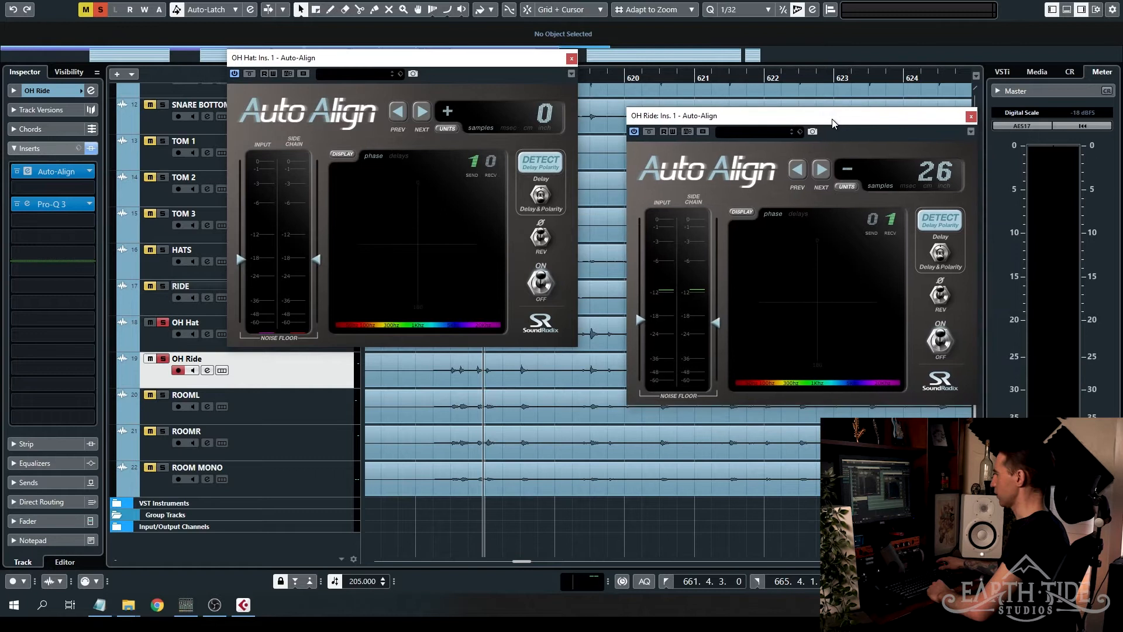
- Reset OH Ride's Auto-Align delay to 0 samples, with receive at 1 and both noise floor sliders at about -18
drag(650, 314, 647, 378)
drag(716, 322, 716, 379)
double_click(942, 176)
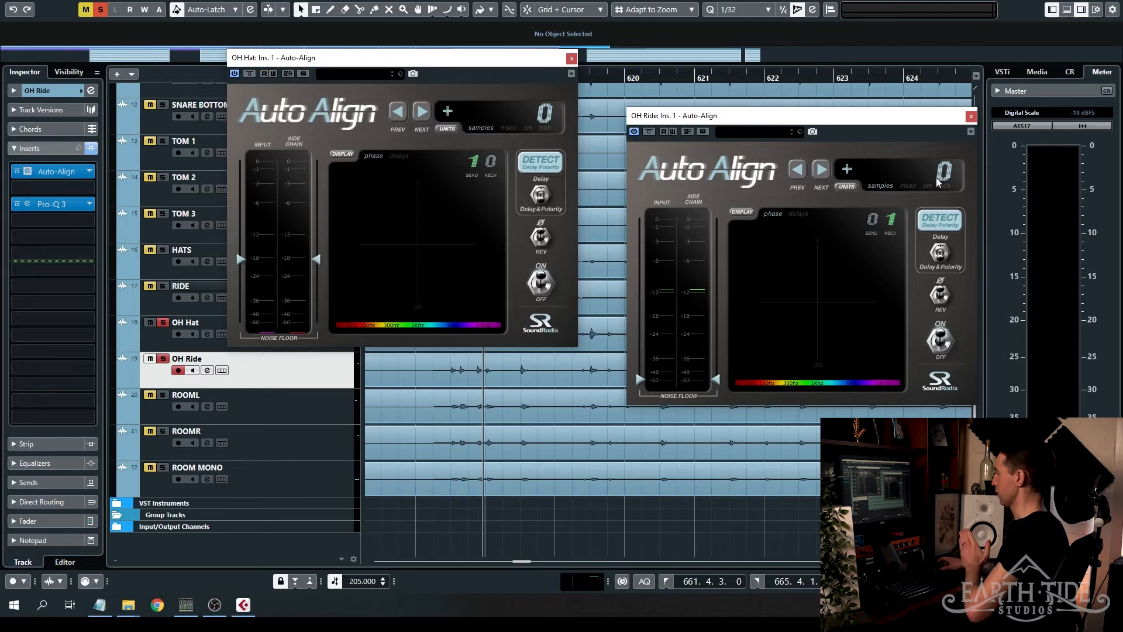
click(891, 220)
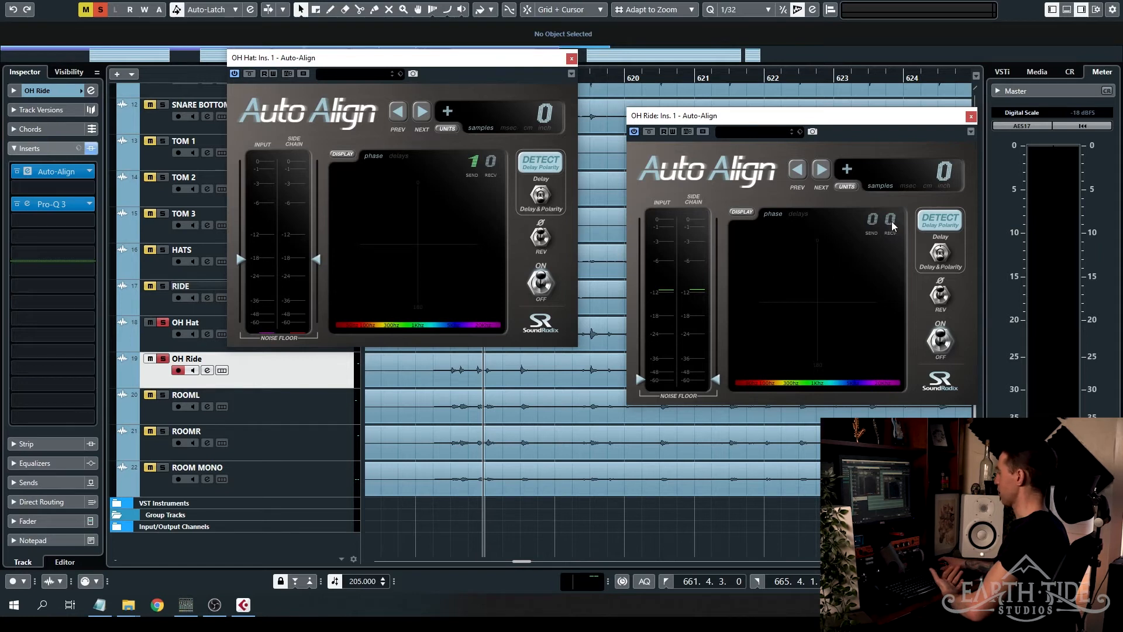
click(891, 222)
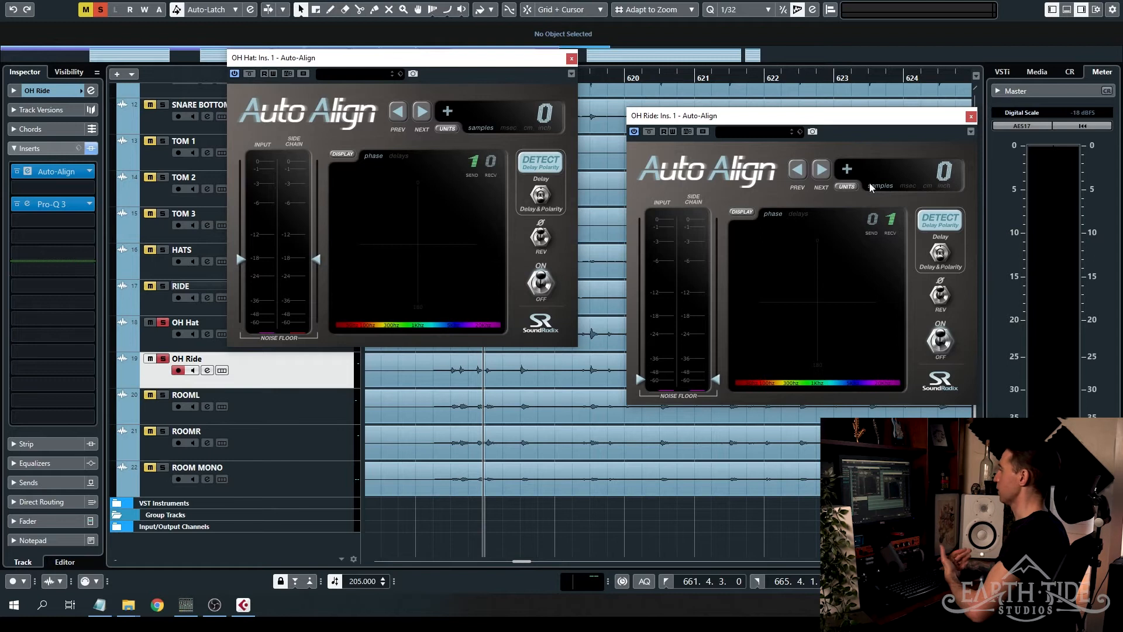
drag(639, 375, 656, 318)
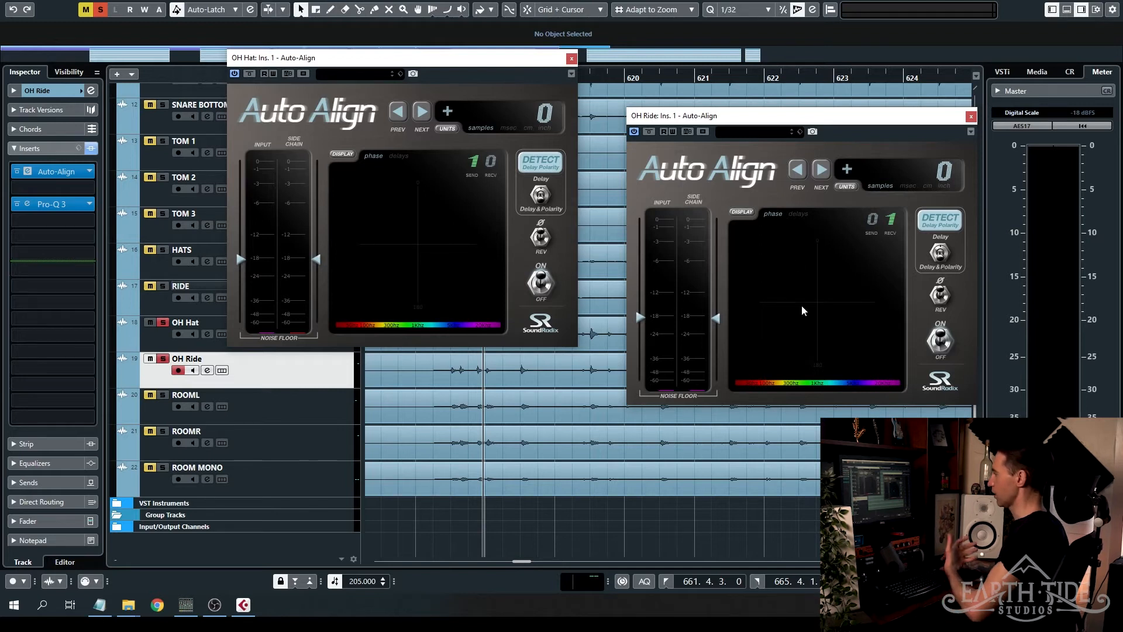
- Play the soloed overheads and run Auto-Align's delay and polarity detection on OH Ride
key(space)
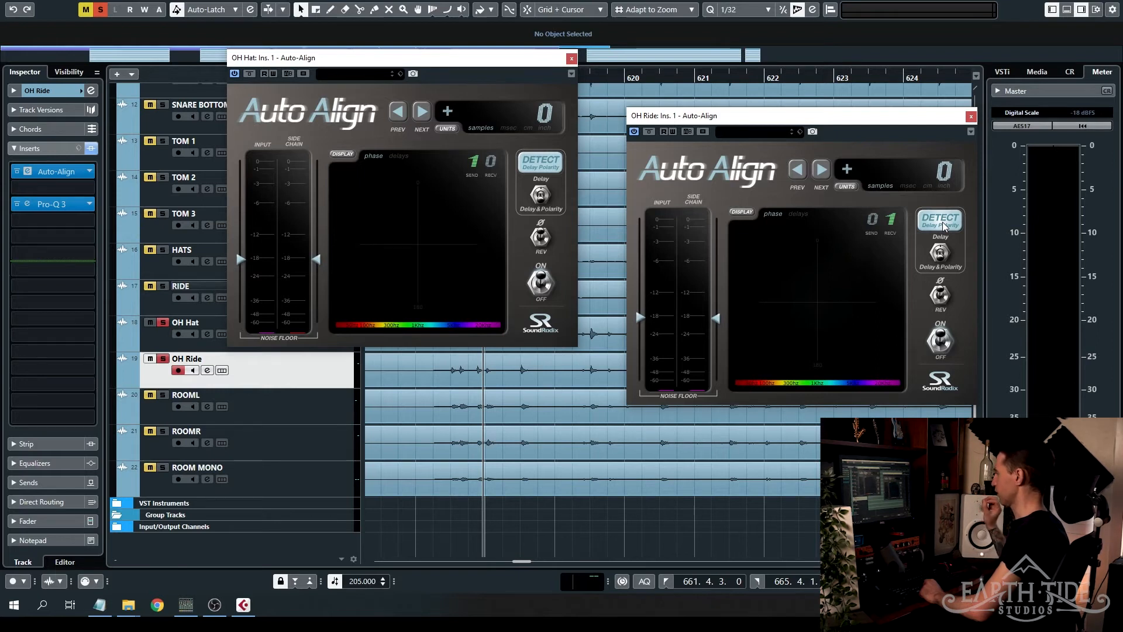
key(space)
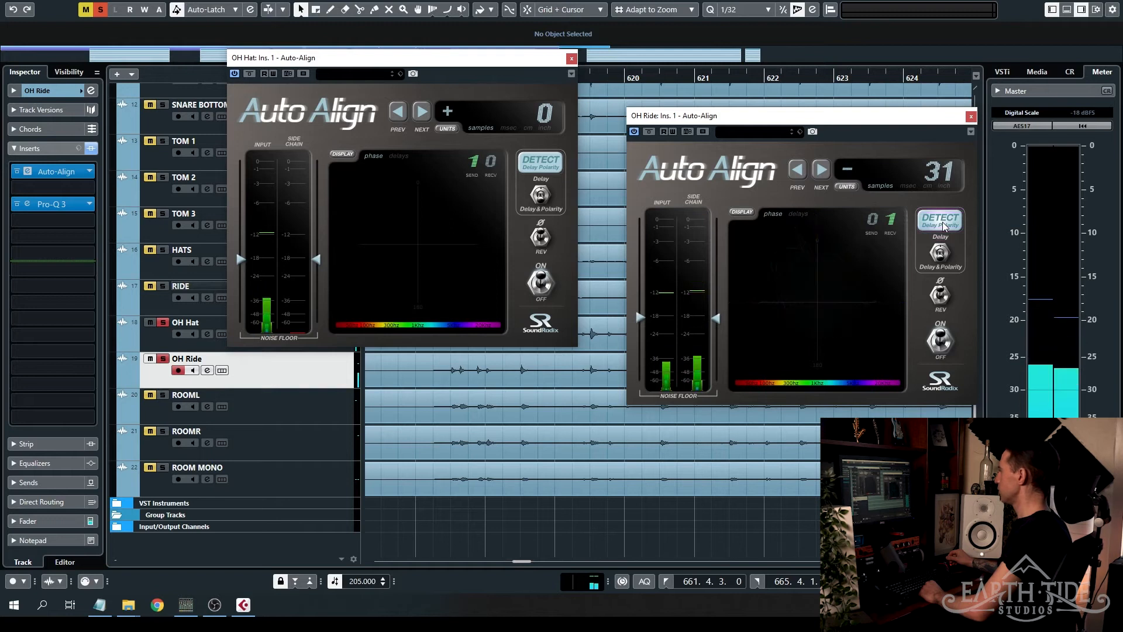
key(space)
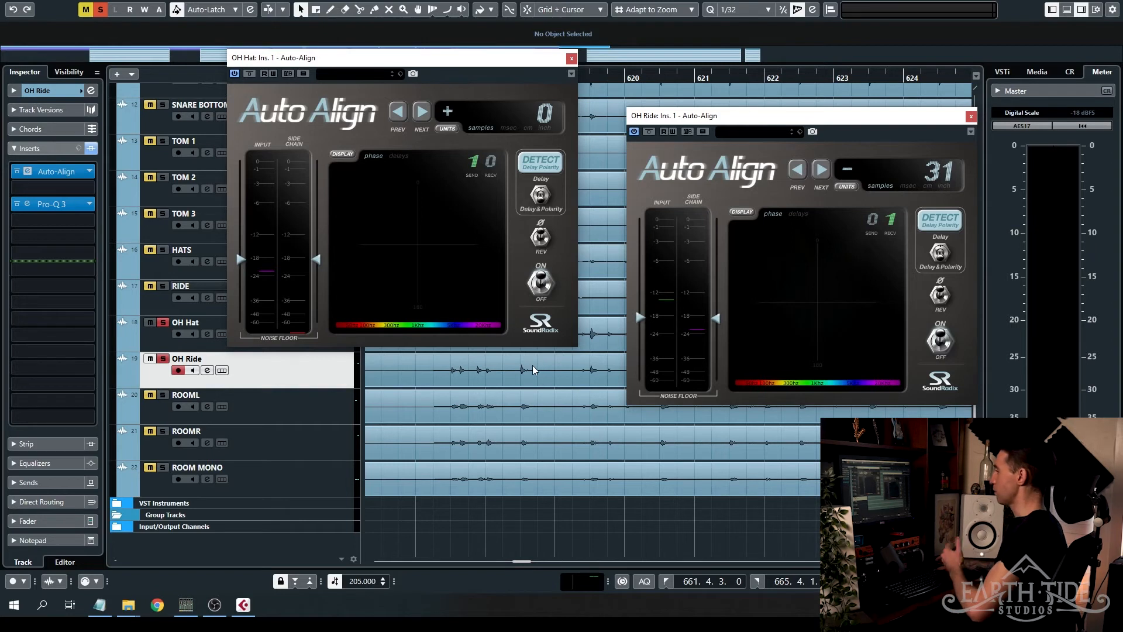
key(space)
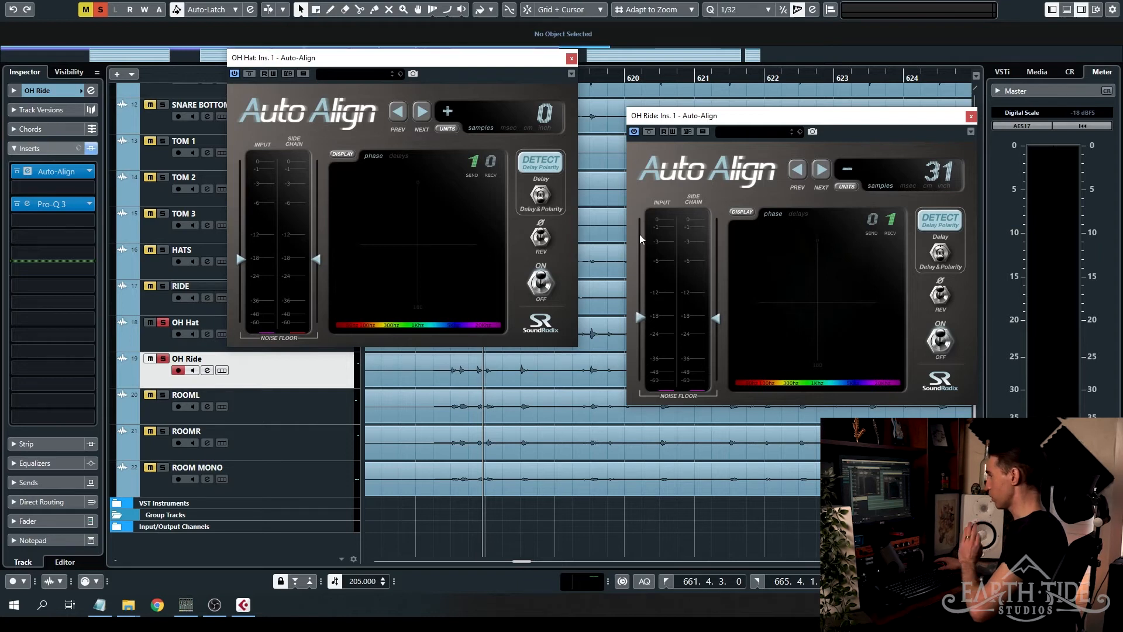
- Compare the overheads during playback with OH Ride's Auto-Align bypassed and active, and close both plug-in windows
click(648, 132)
key(space)
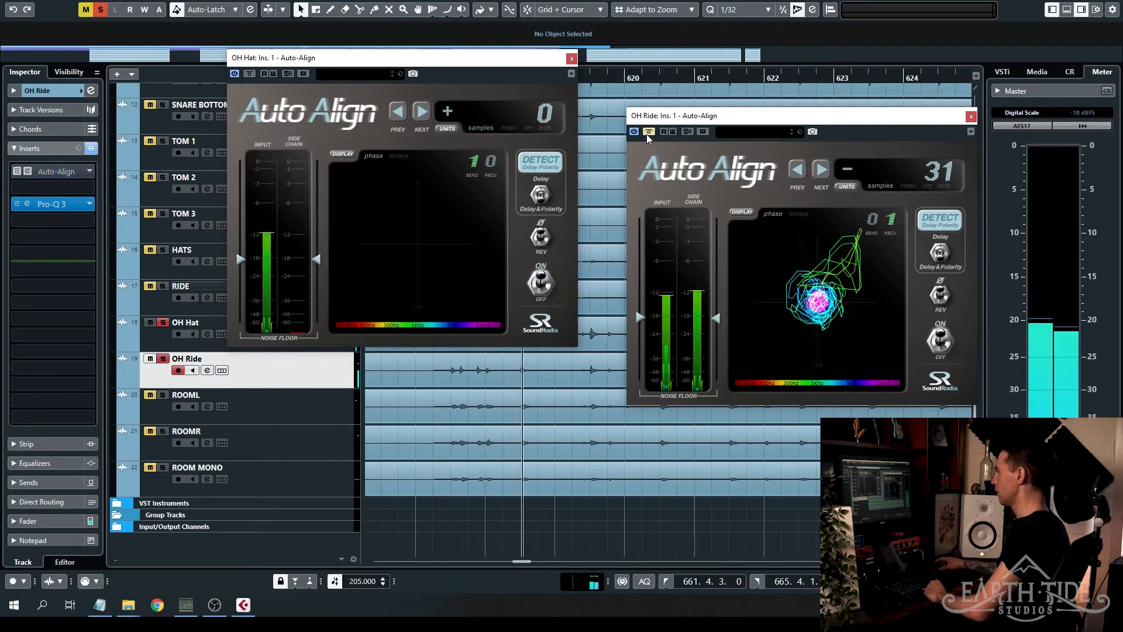
click(647, 132)
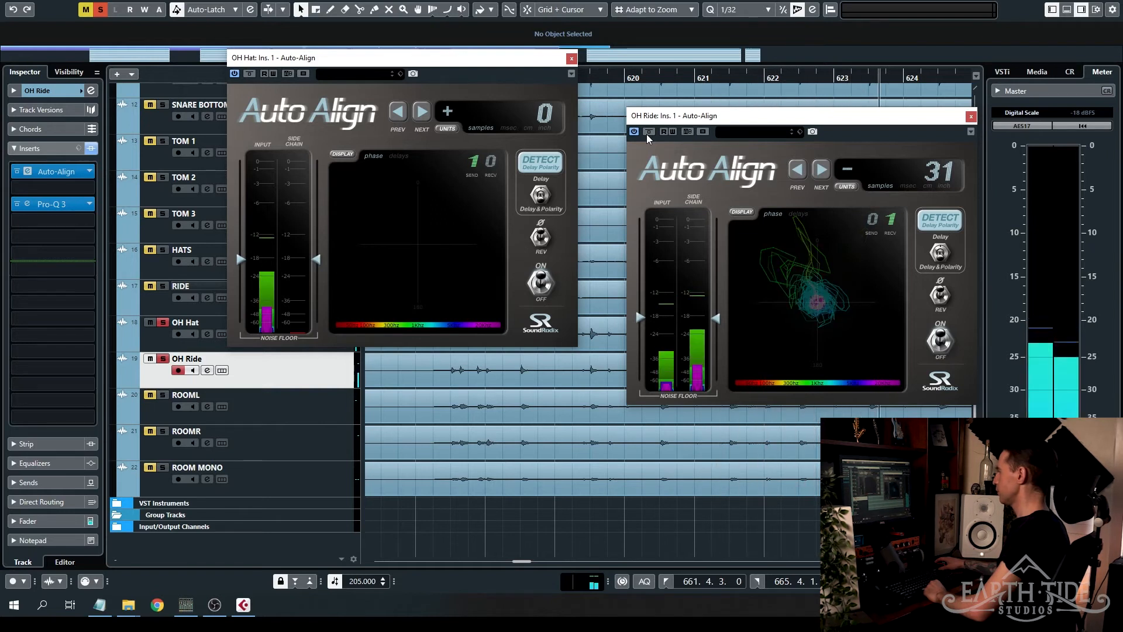
click(648, 132)
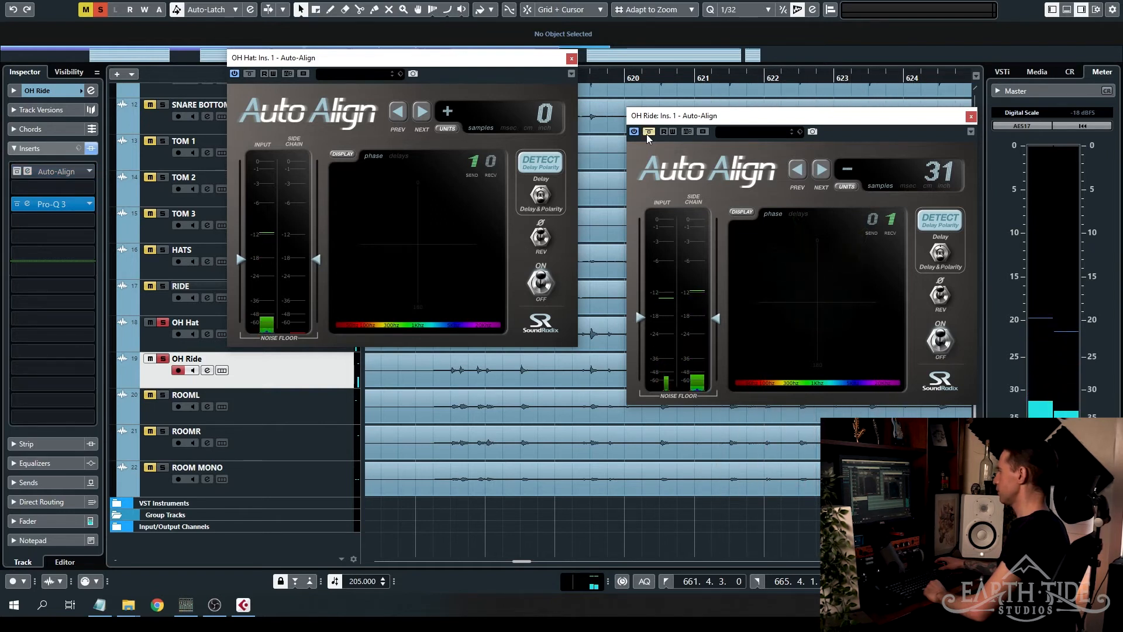
click(647, 133)
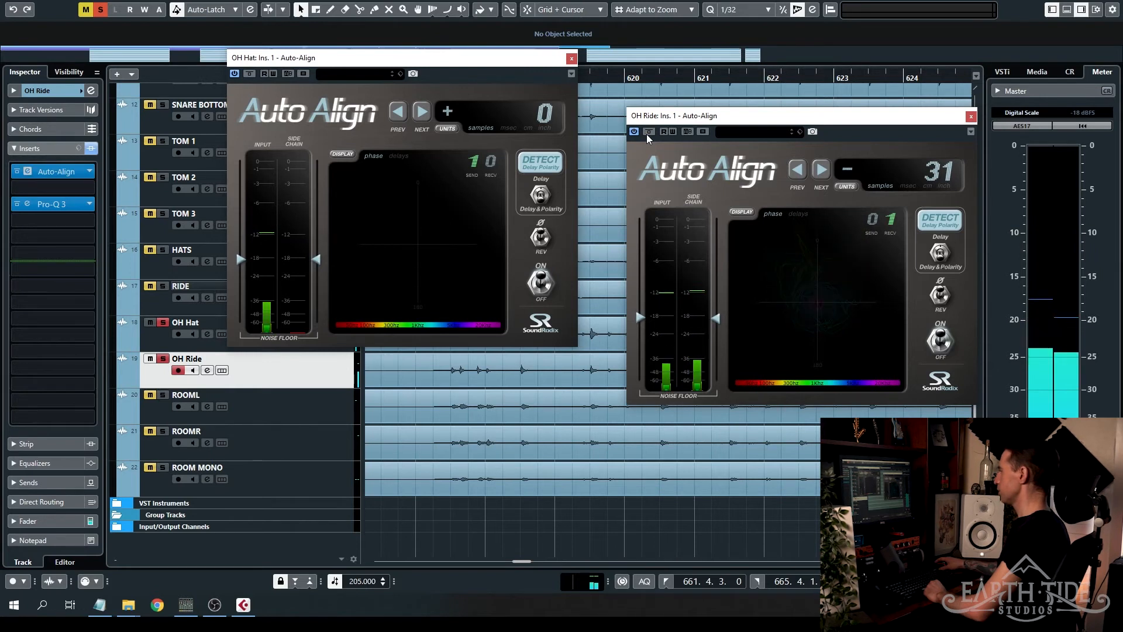
click(970, 117)
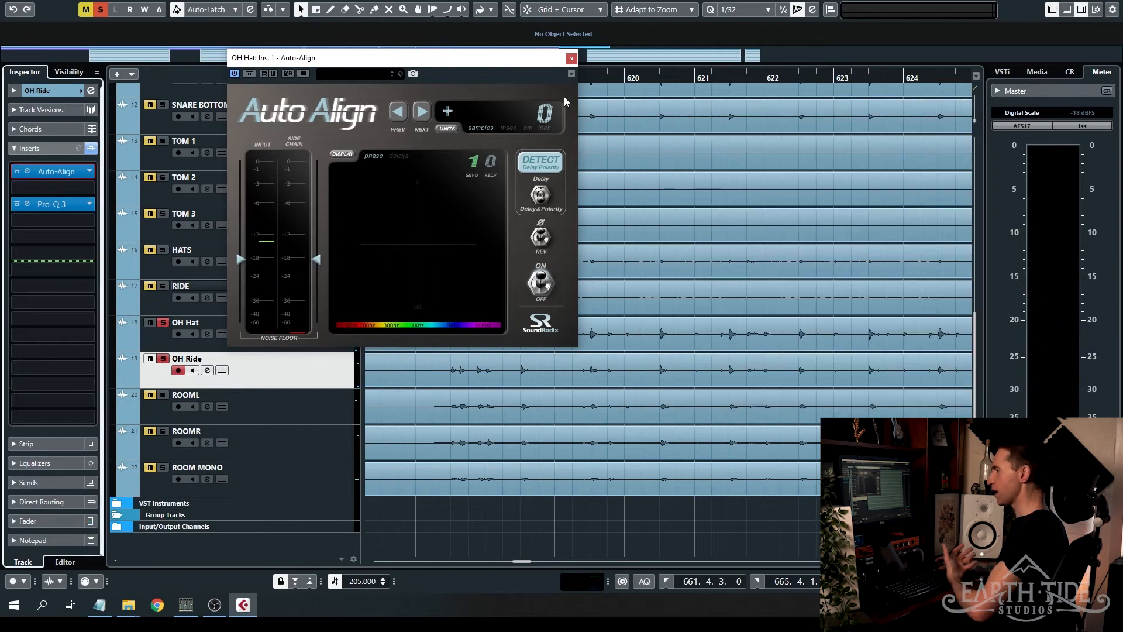
click(571, 58)
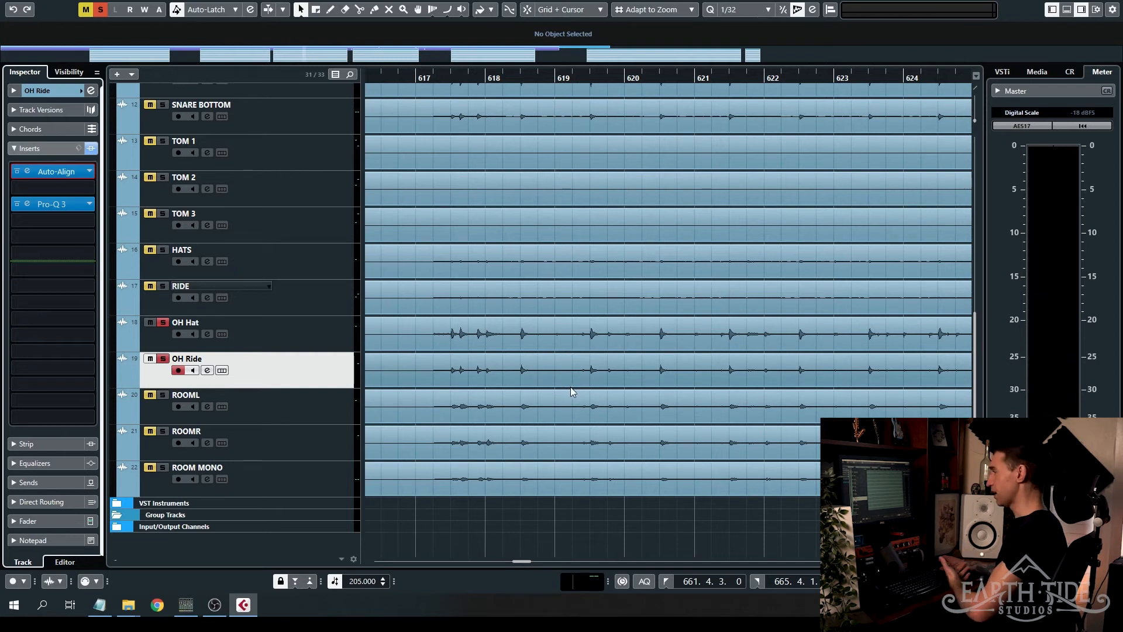
- Place the project cursor just before the first overhead hit after bar 617, select OH Hat and bring the kick and snare tracks into view
click(447, 77)
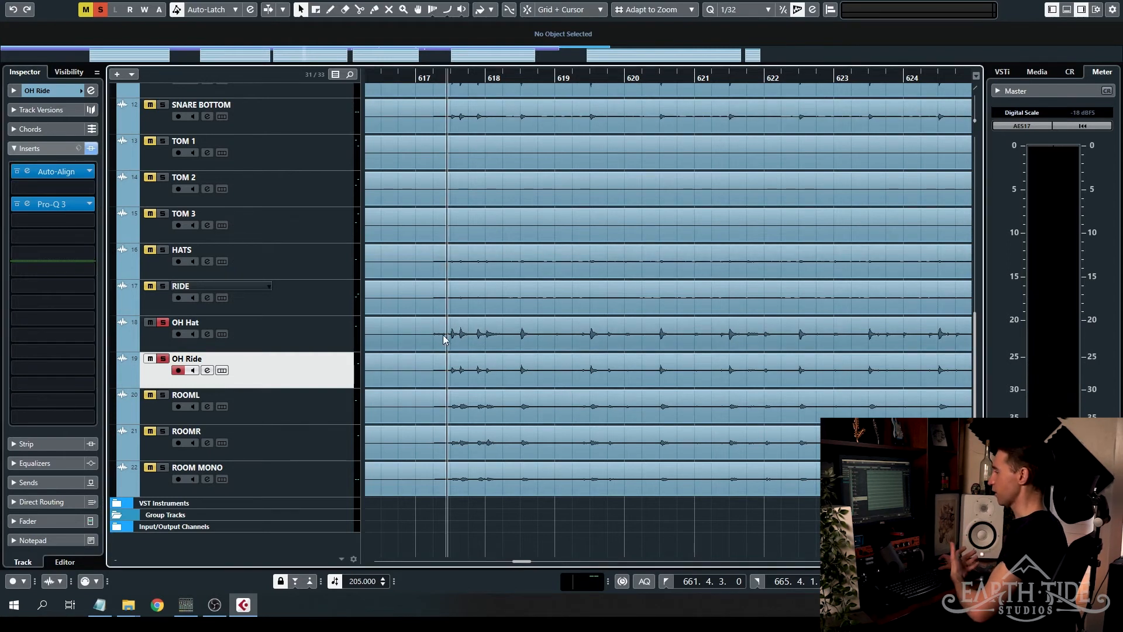
key(Up)
scroll(451, 342, up, 5)
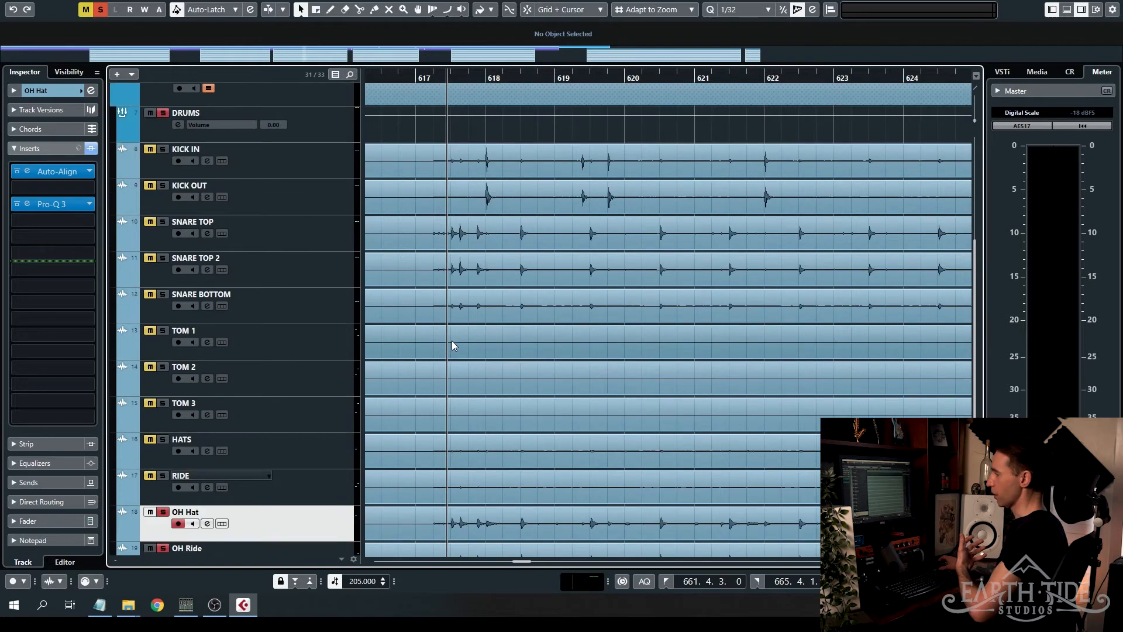
- Check KICK IN's track against OH Hat, and open the Auto-Align window on KICK IN
click(175, 164)
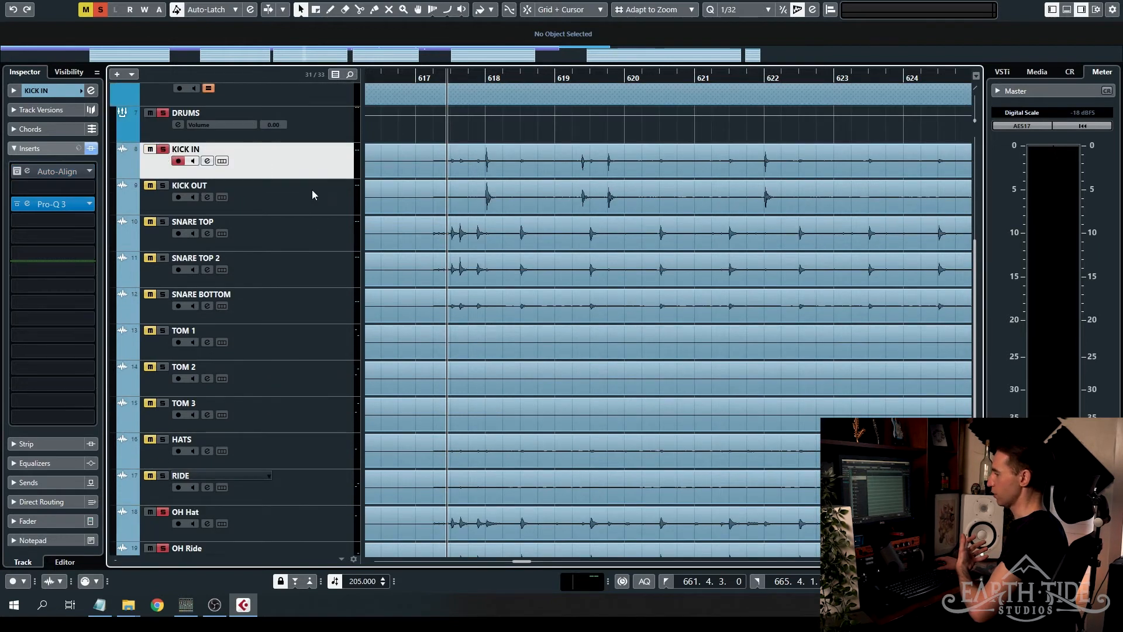
scroll(312, 194, down, 5)
click(333, 325)
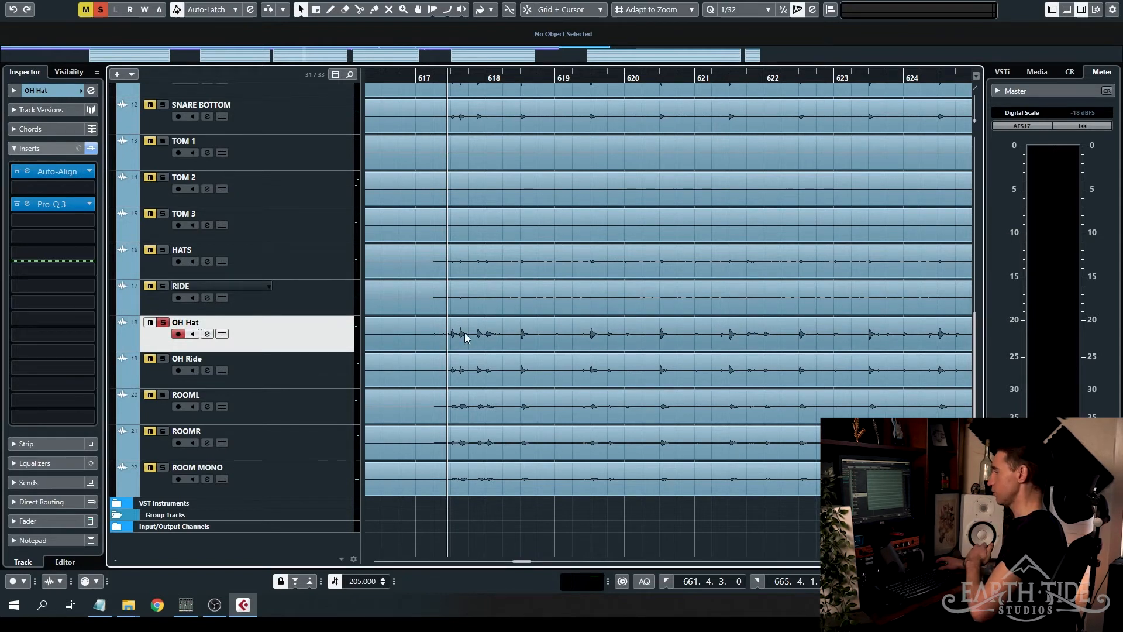
scroll(465, 334, up, 5)
click(315, 169)
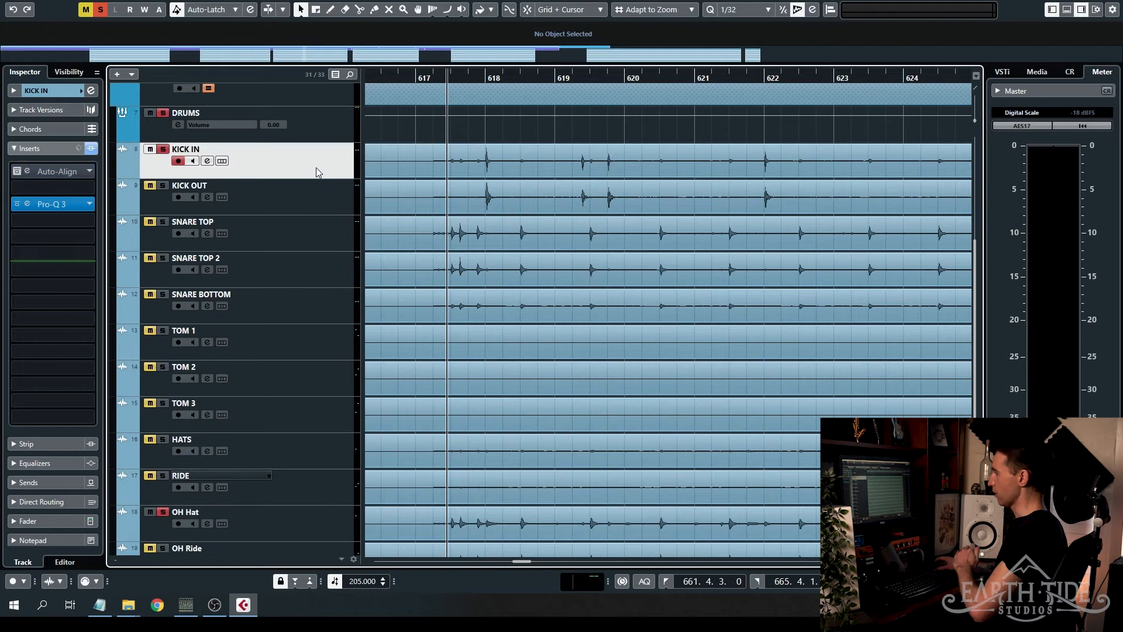
click(27, 171)
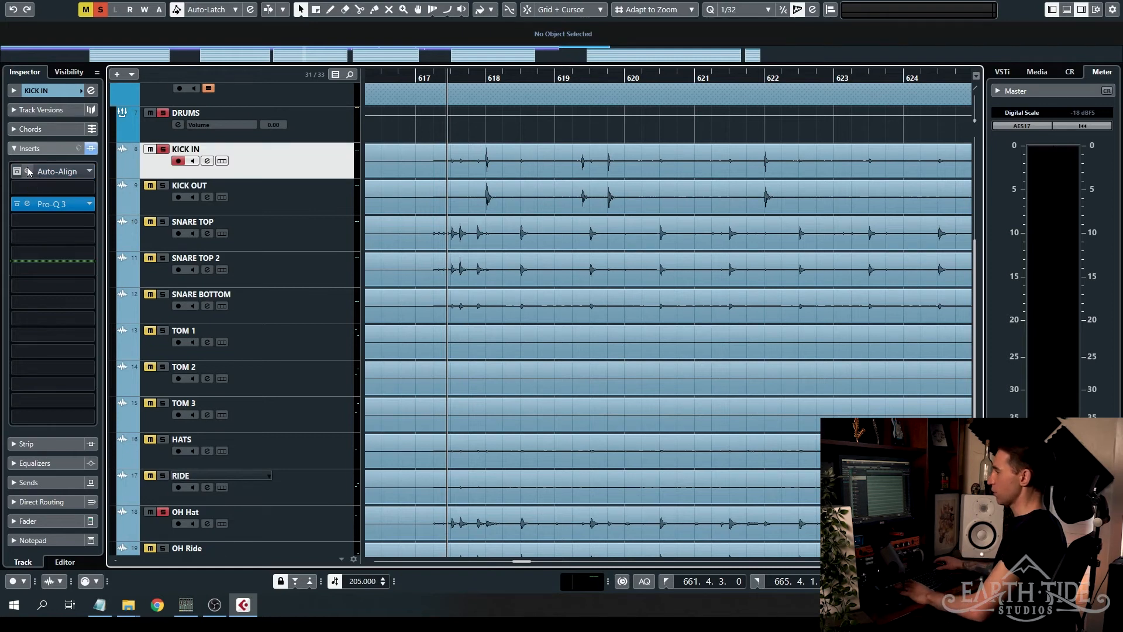
drag(788, 307, 696, 147)
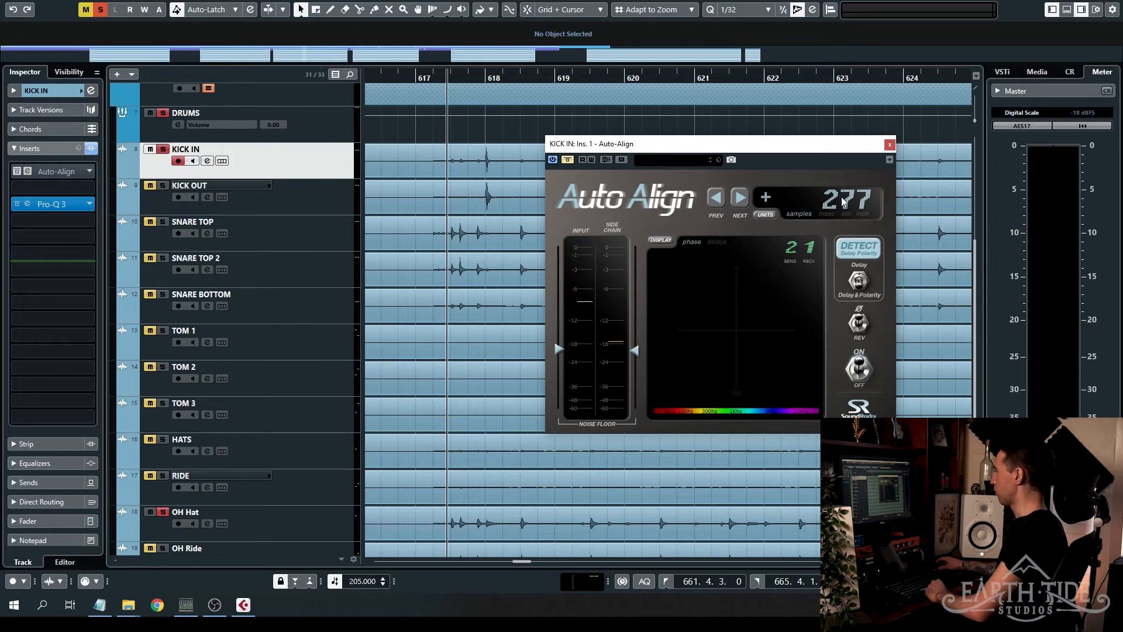
- Reset KICK IN's Auto-Align delay to 0 samples and move the project cursor to the left locator at 661.4.3
scroll(488, 199, down, 5)
drag(587, 144, 569, 211)
scroll(670, 162, right, 10)
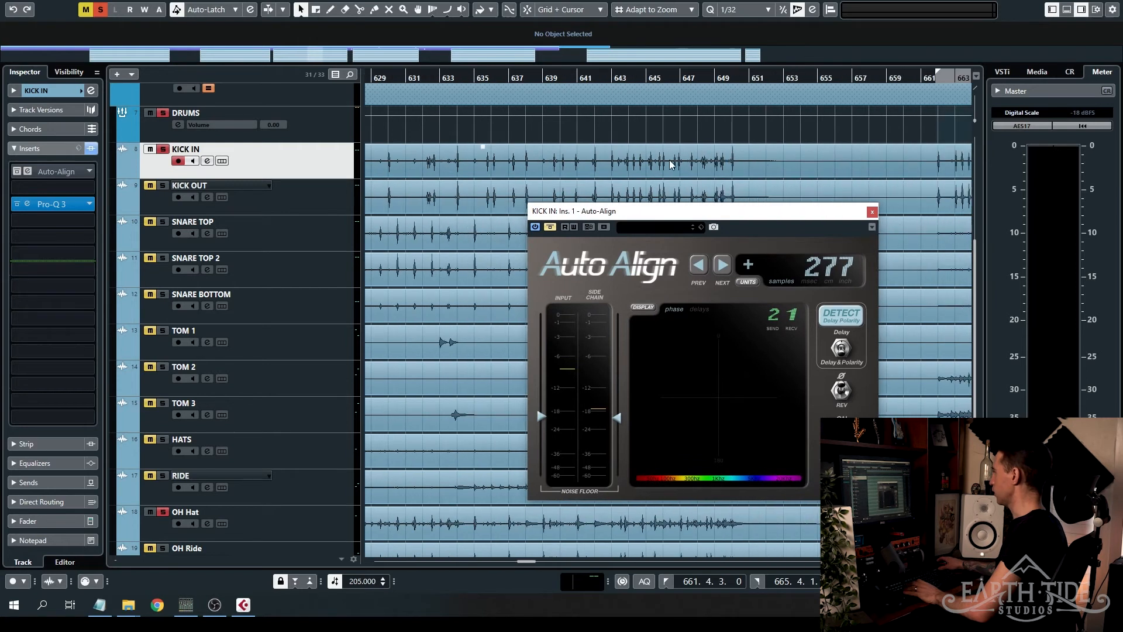
key(KP_1)
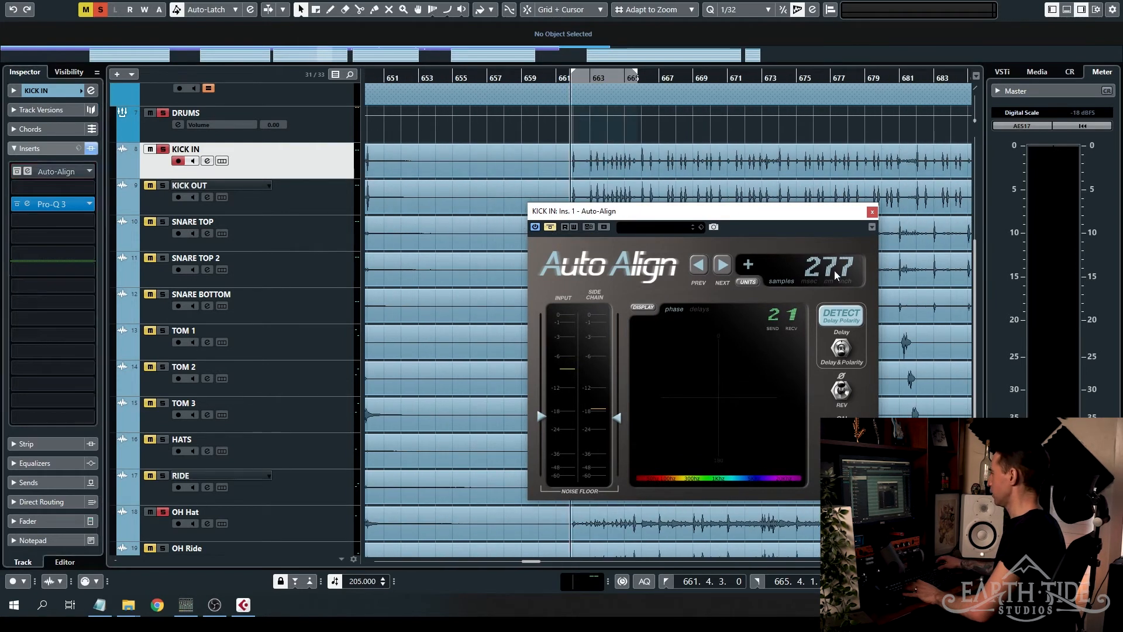
- Take KICK IN's Auto-Align out of bypass and run its delay and polarity detection during playback
click(550, 228)
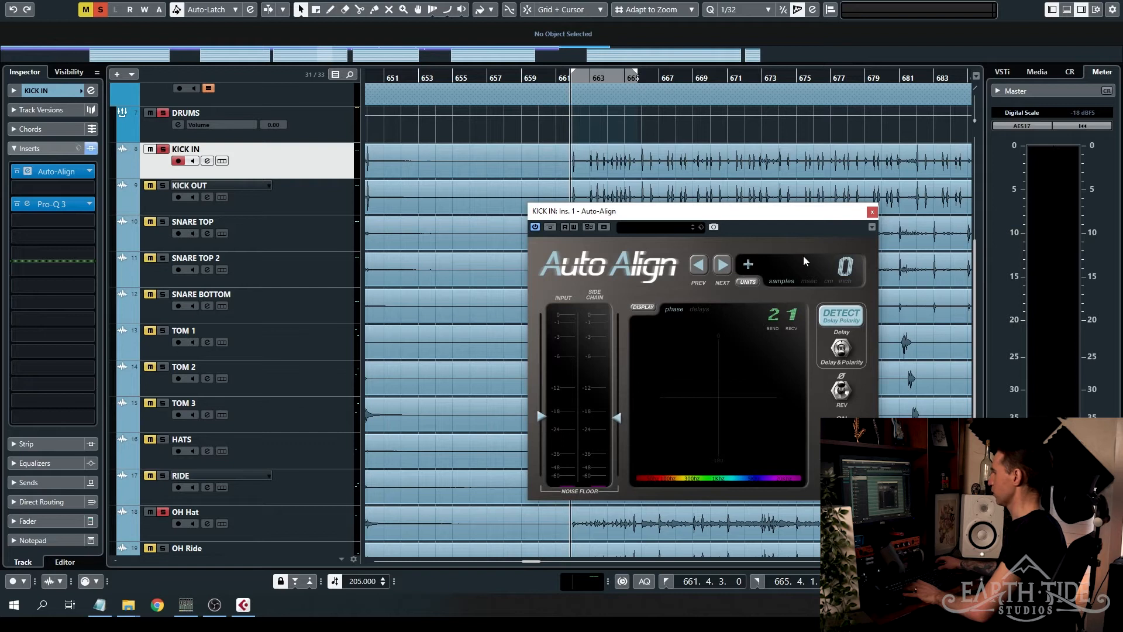
click(844, 317)
key(space)
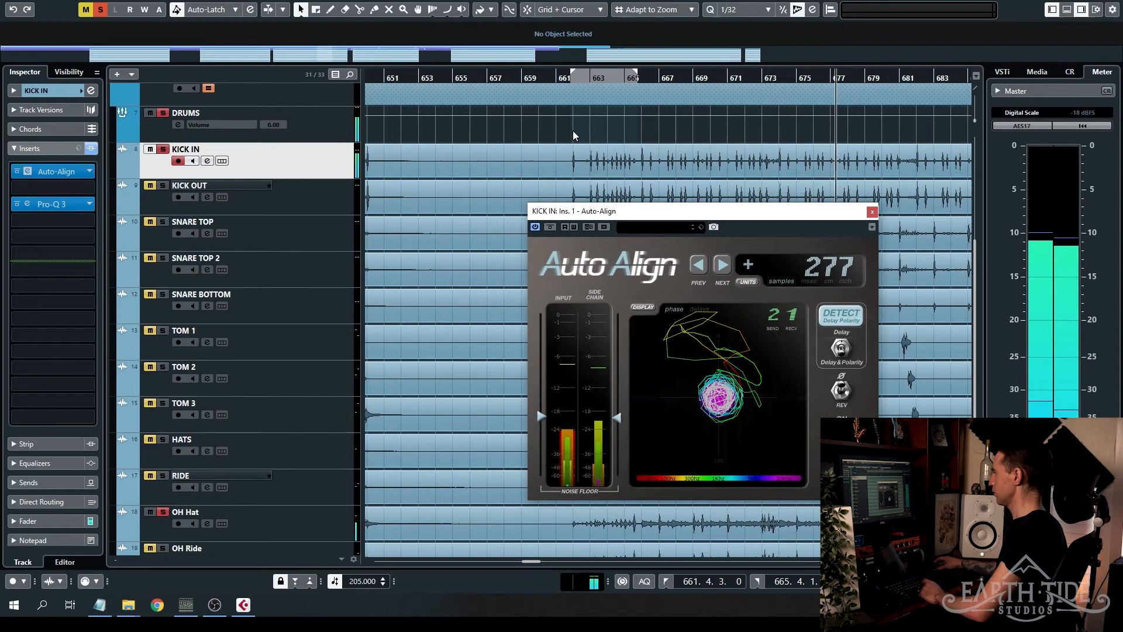
key(space)
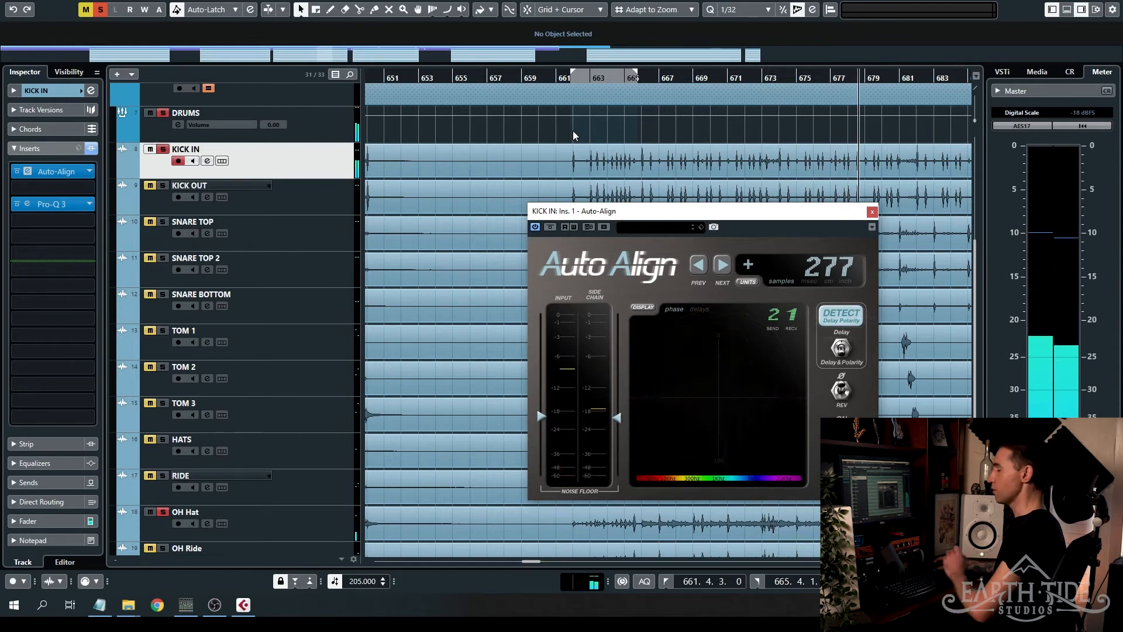
- Place the project cursor just after bar 617 and solo OH Ride alongside KICK IN and OH Hat
scroll(623, 138, left, 8)
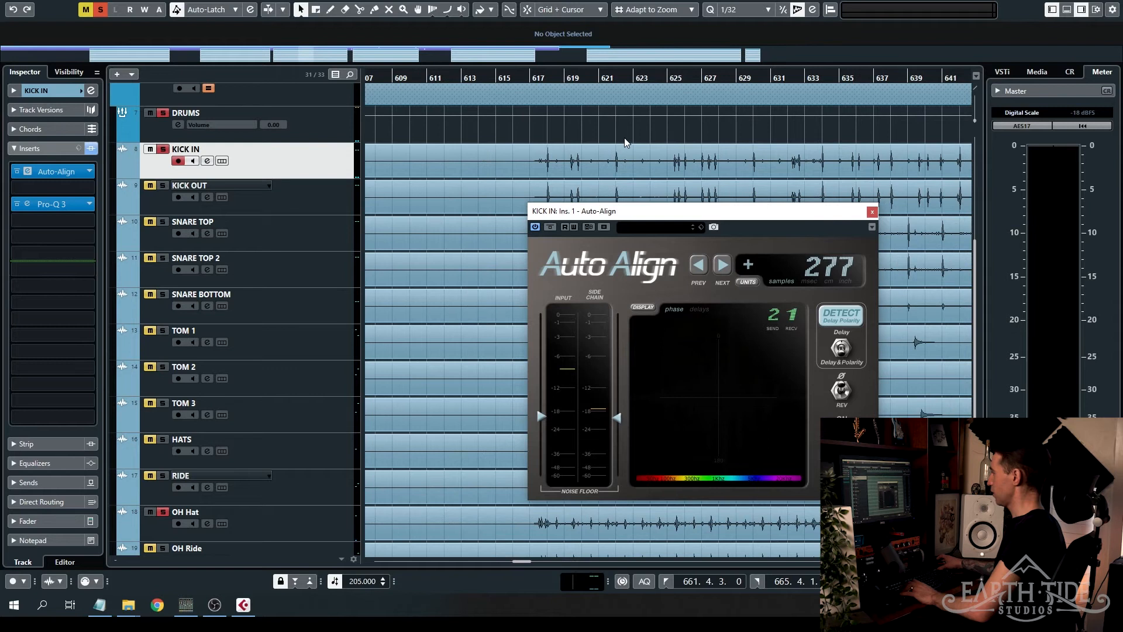
click(538, 76)
key(space)
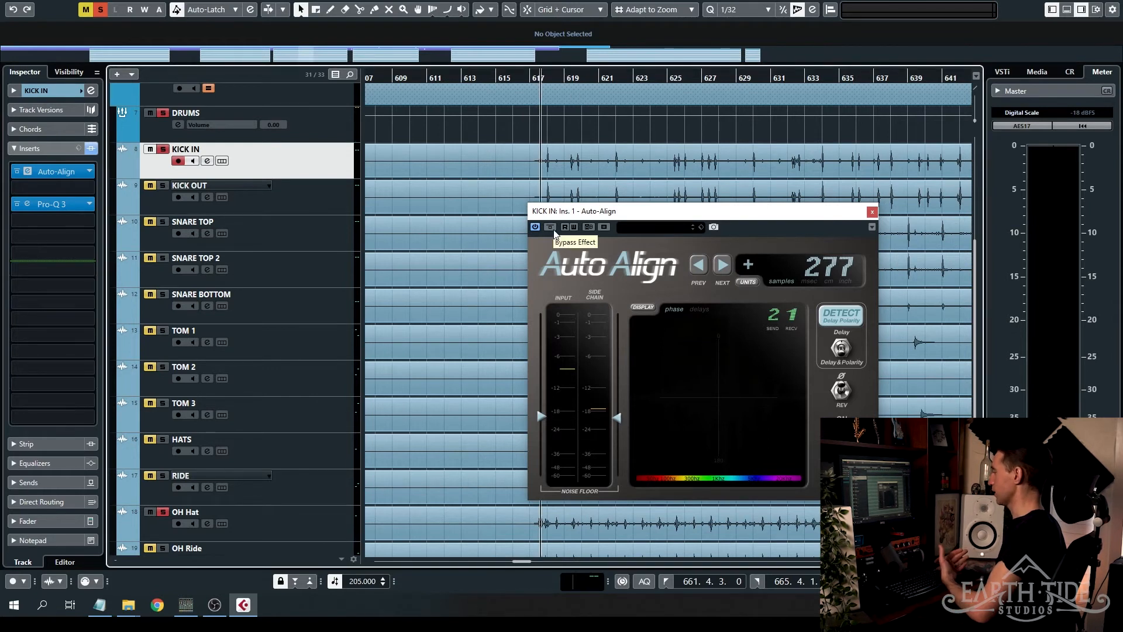
scroll(483, 228, down, 5)
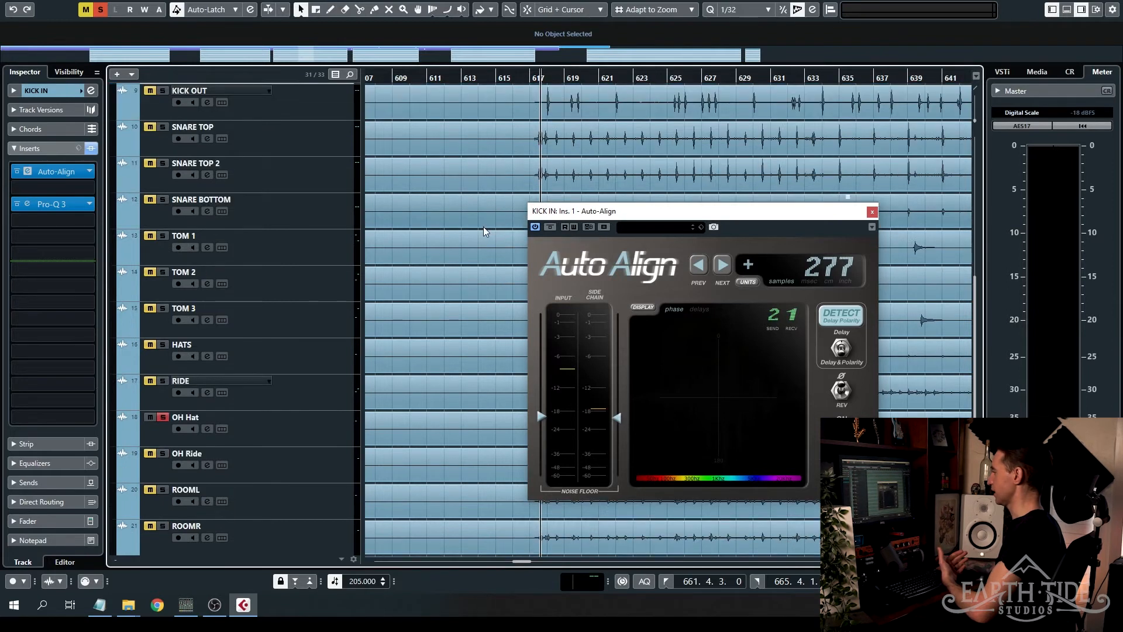
click(163, 358)
scroll(472, 338, up, 3)
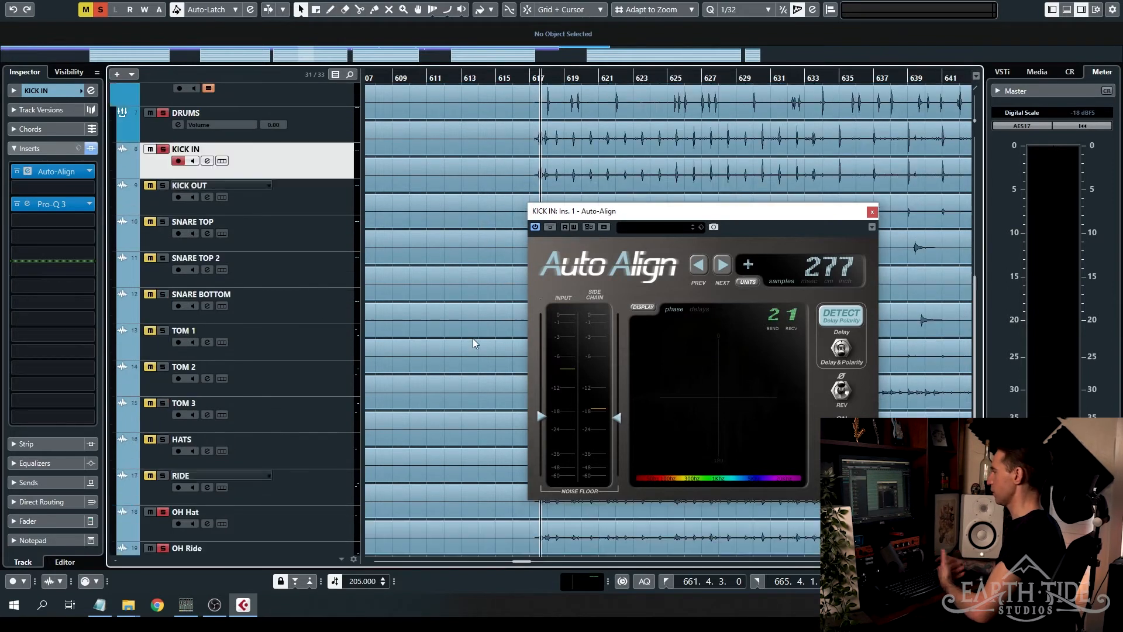
- Compare the kick and overheads during playback with KICK IN's Auto-Align bypassed and active, ending with it active
click(550, 227)
key(space)
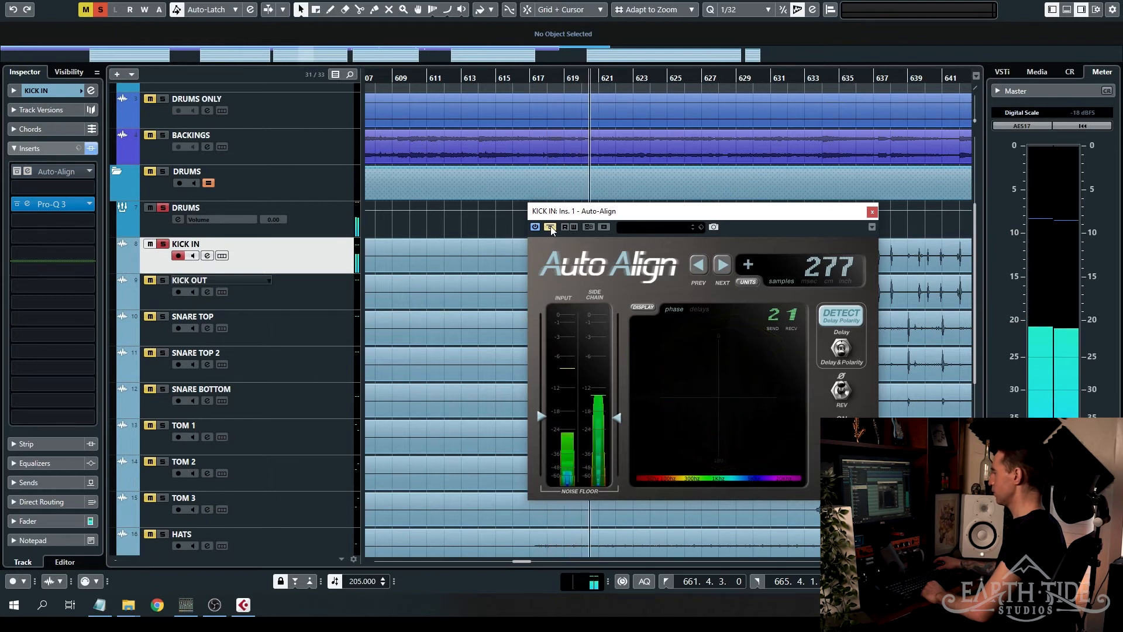
click(550, 227)
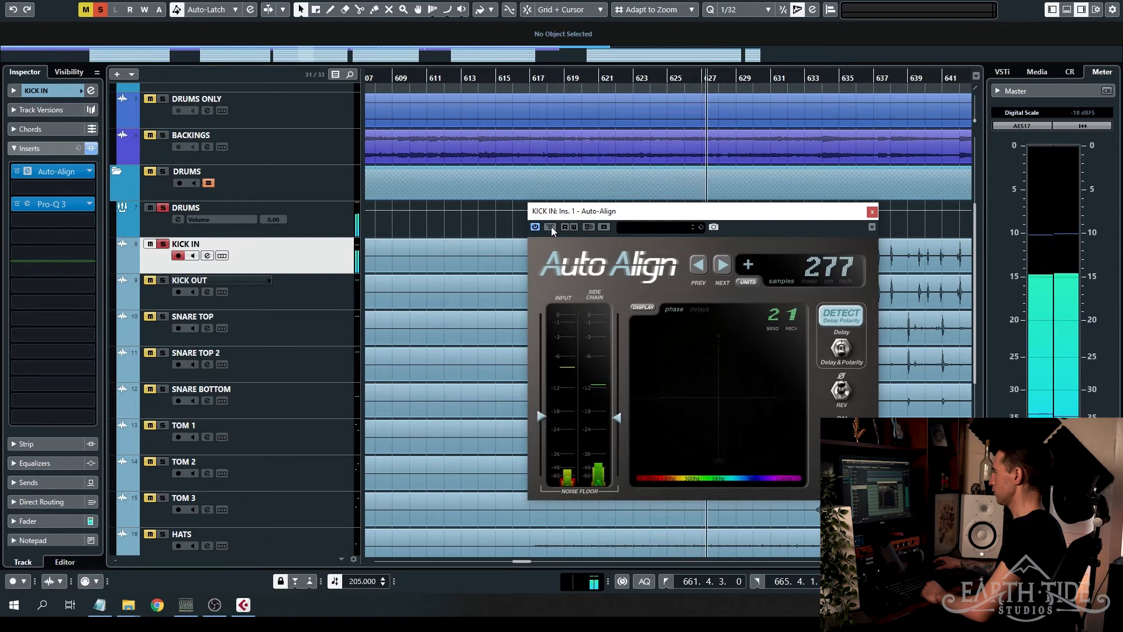
click(550, 228)
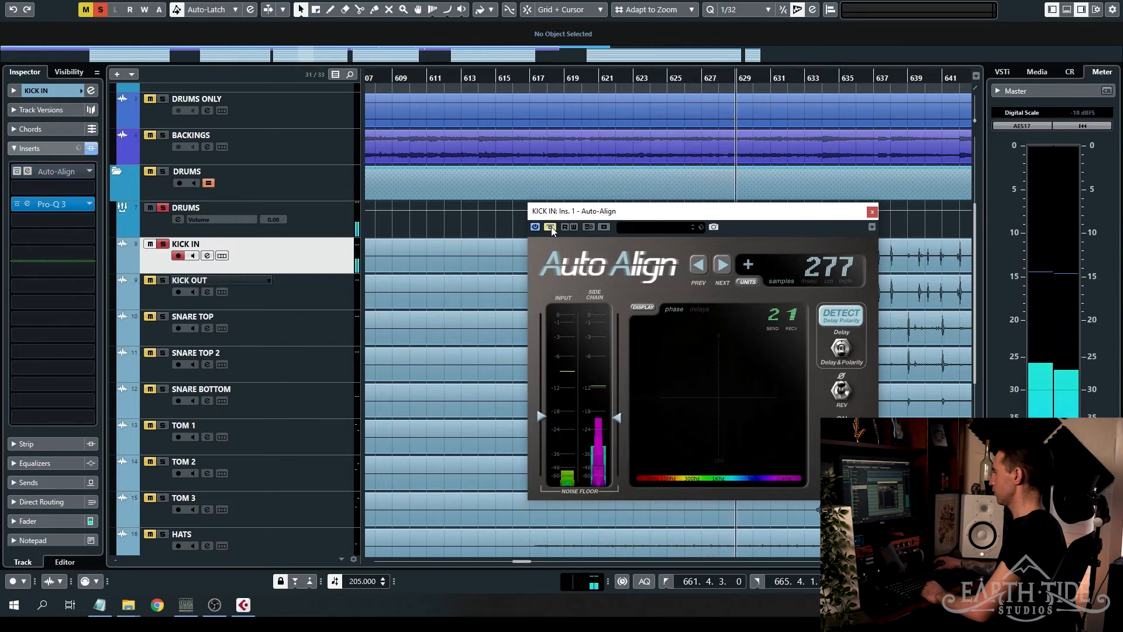
click(550, 228)
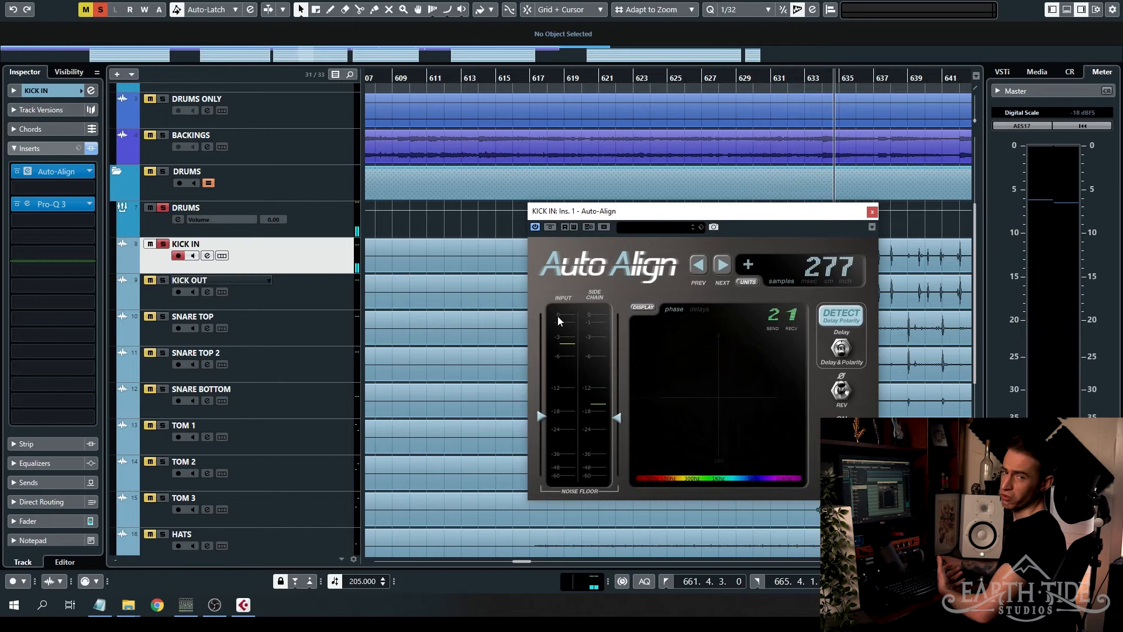
- Solo KICK OUT with KICK IN, unsolo both overheads, and return the project cursor to just after bar 617
scroll(555, 139, down, 3)
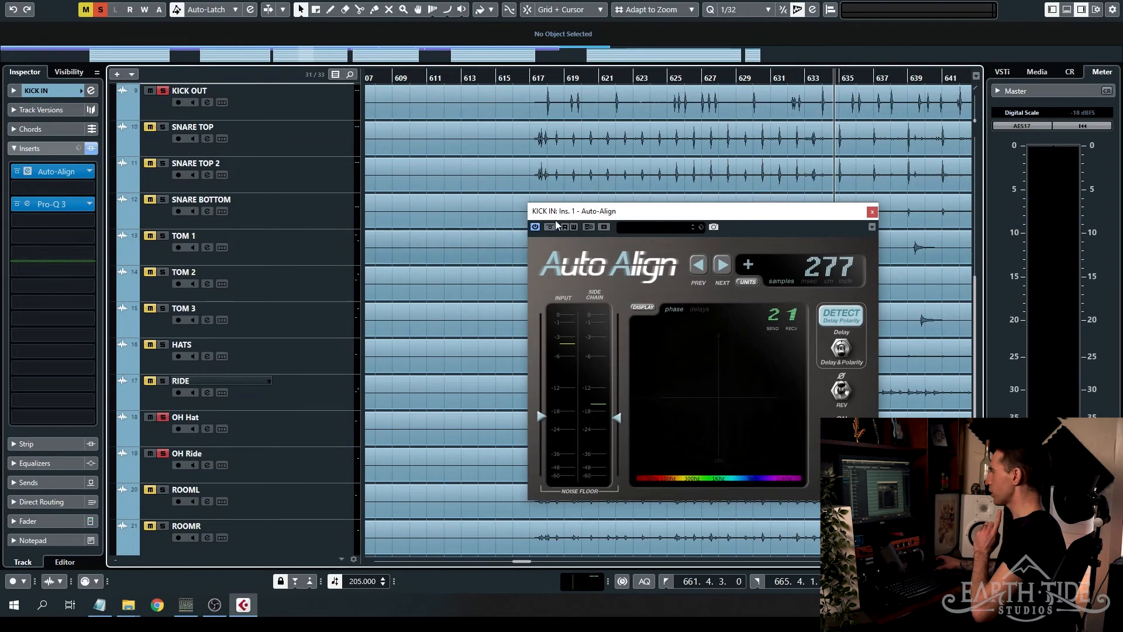
key(KP_0)
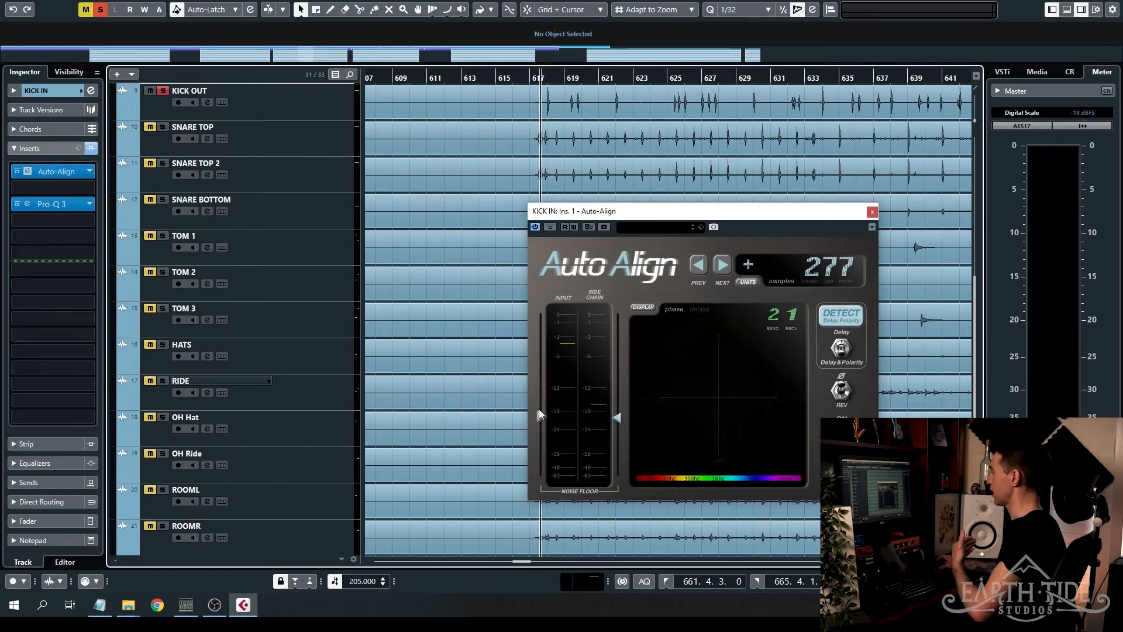
scroll(484, 353, up, 2)
scroll(483, 349, up, 2)
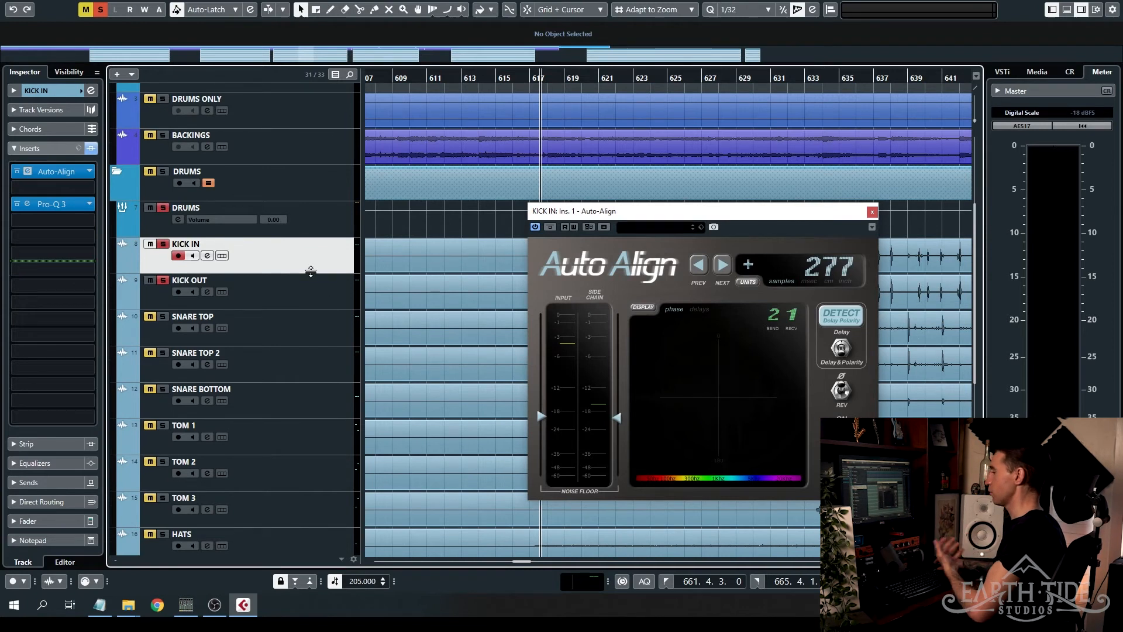
drag(715, 215, 781, 149)
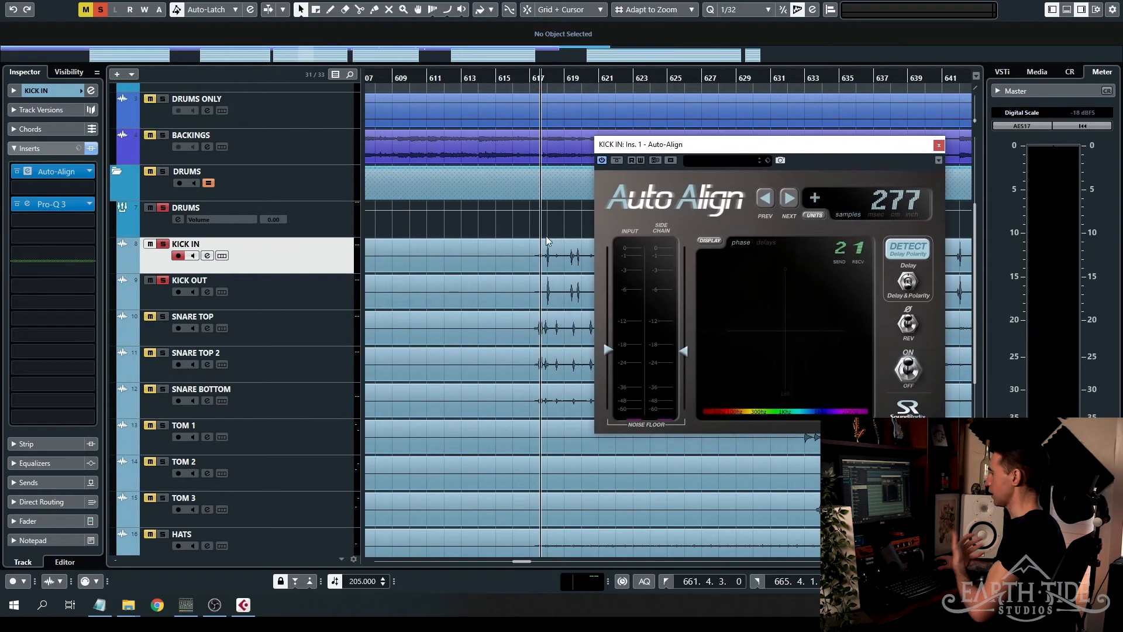
- Activate Auto-Align on KICK OUT and open its window beside KICK IN's, with receive at 2 and delay at 0 samples
click(305, 293)
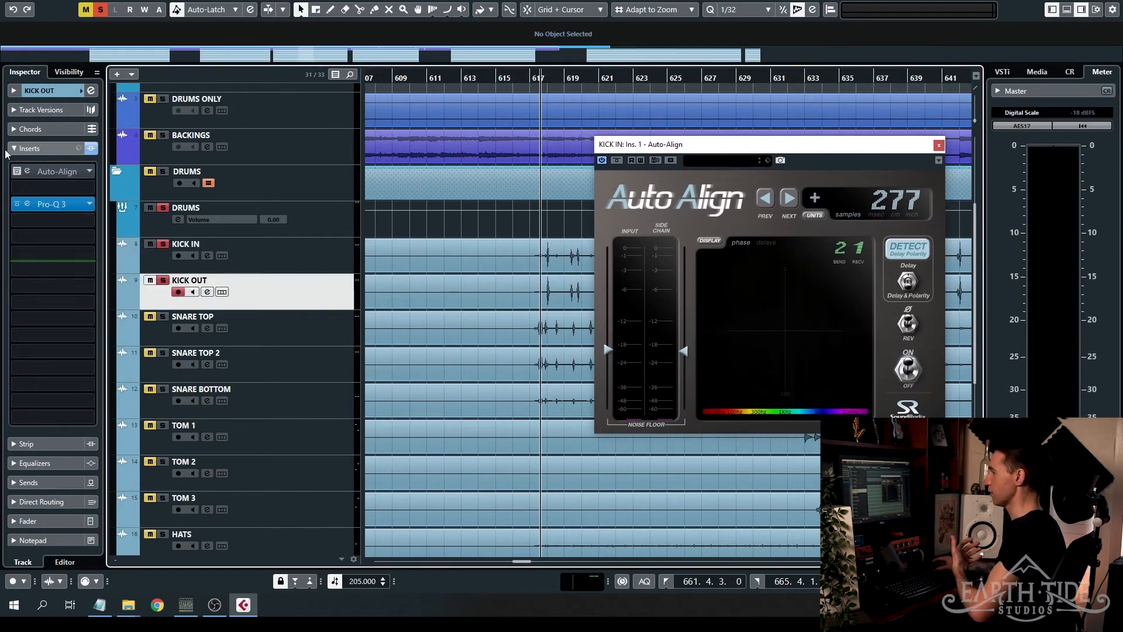
click(29, 172)
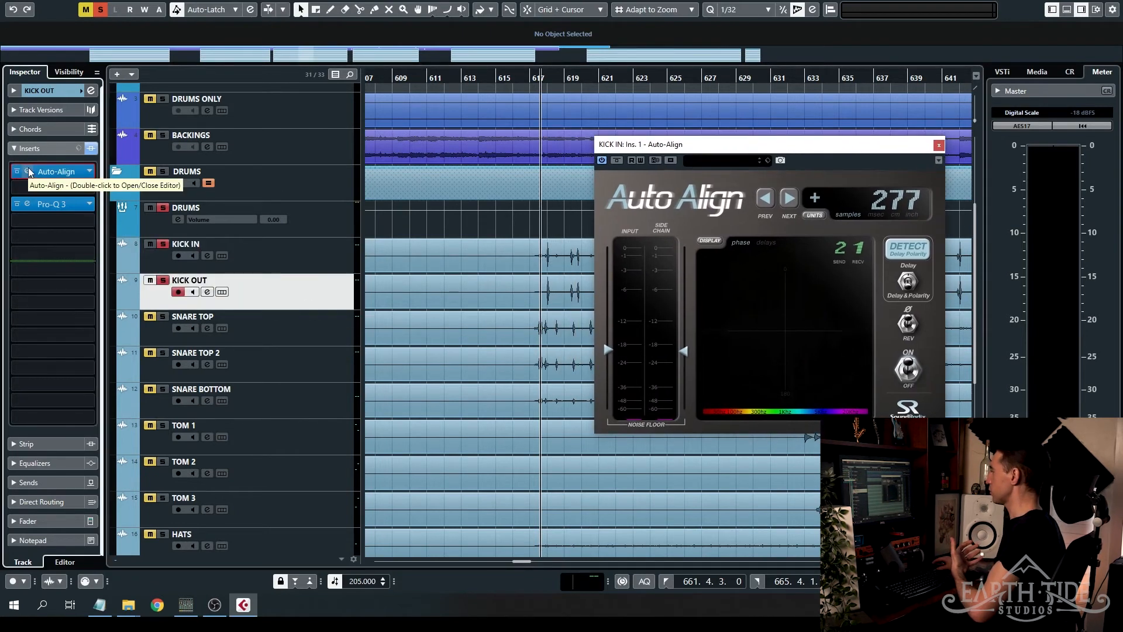
double_click(30, 172)
drag(483, 178, 485, 225)
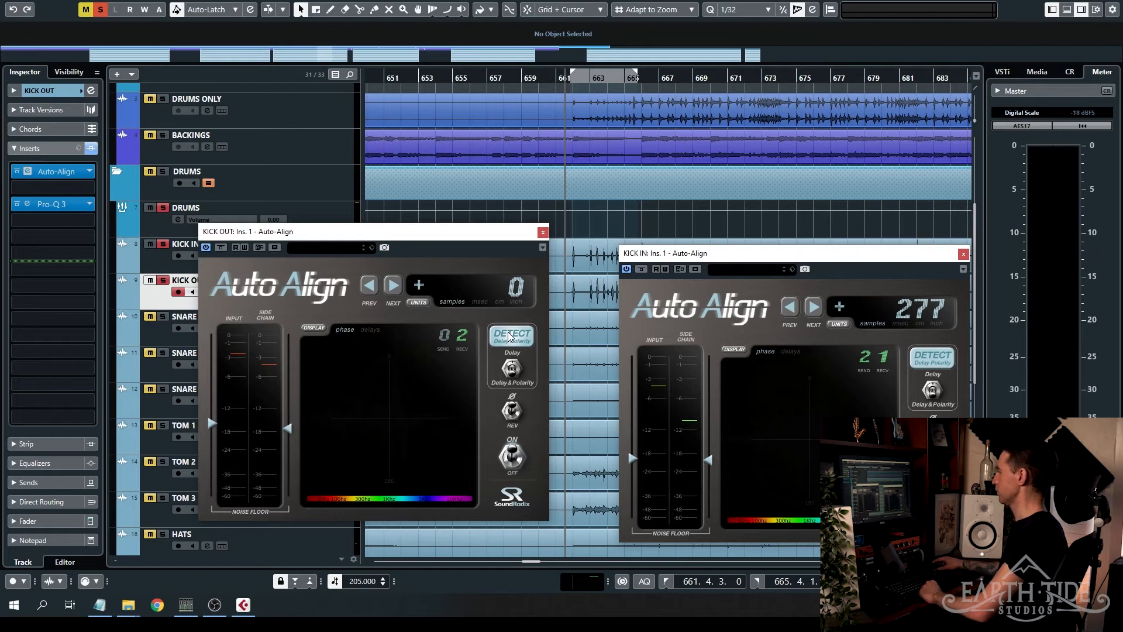
- Run Auto-Align's delay and polarity detection on KICK OUT during playback, and close both plug-in windows
key(space)
click(509, 336)
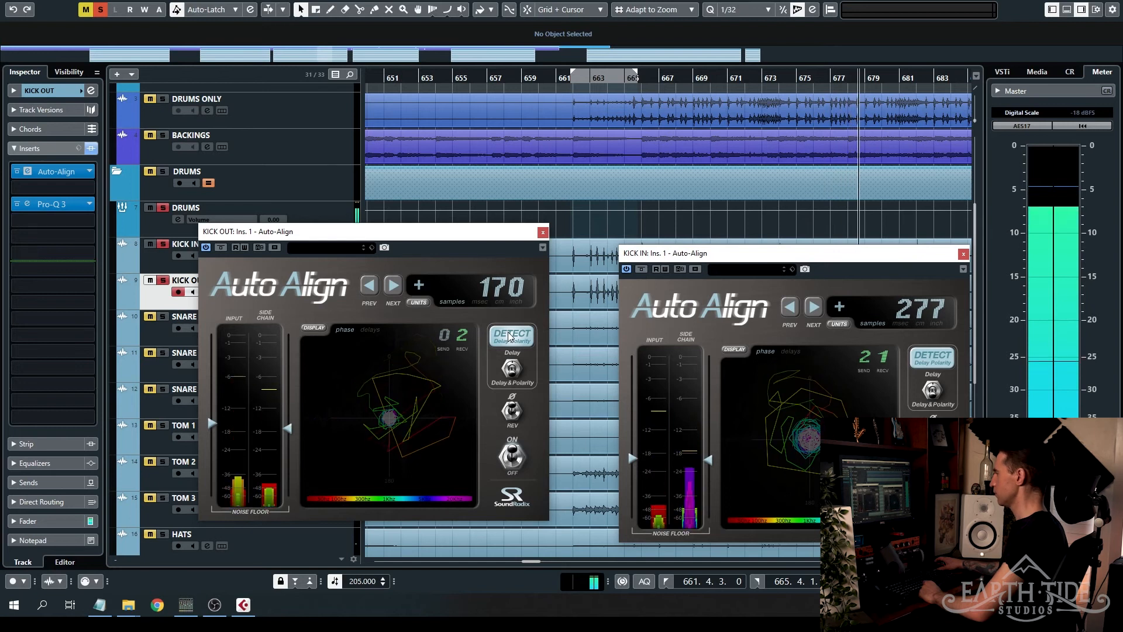
key(space)
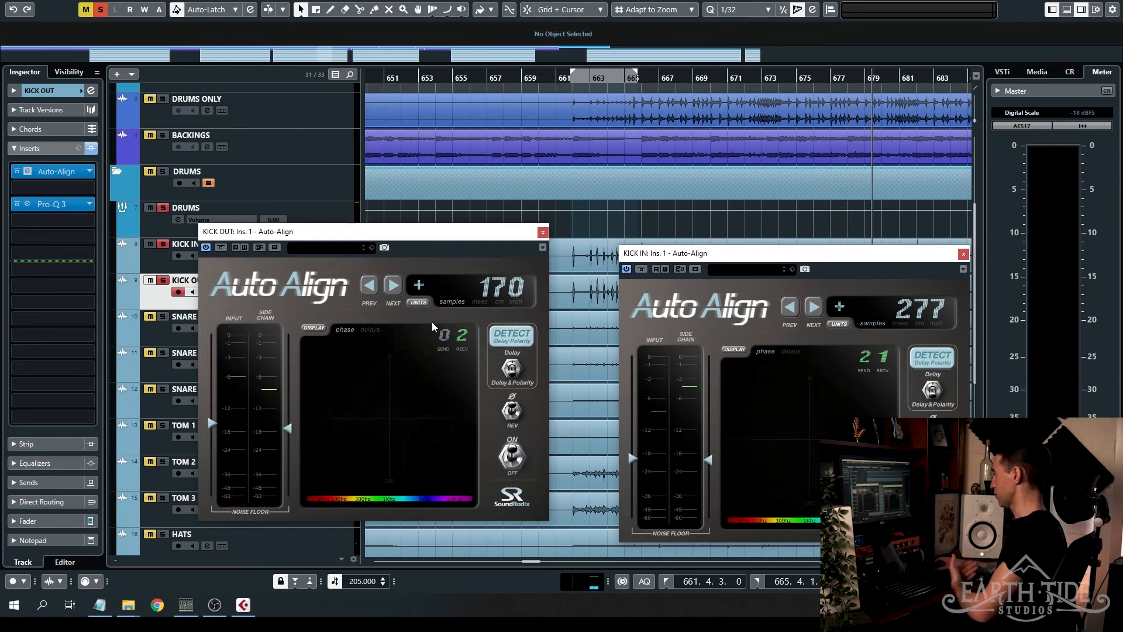
click(542, 232)
click(962, 254)
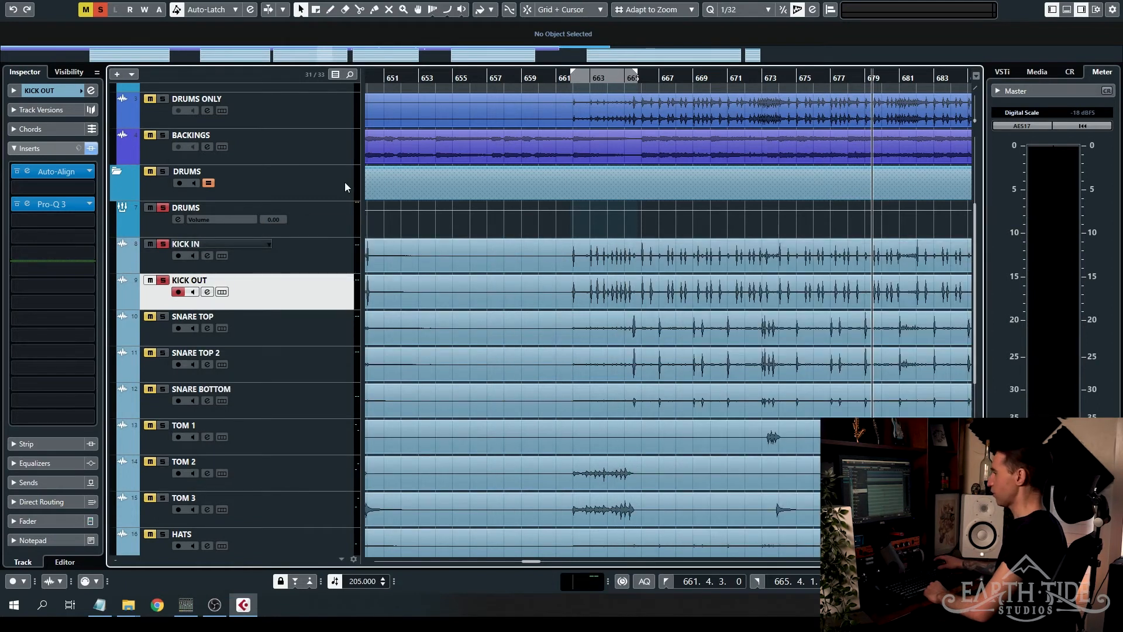
- Select KICK IN and KICK OUT together and solo OH Hat and OH Ride alongside them
click(309, 257)
ctrl+click(317, 288)
scroll(421, 260, down, 5)
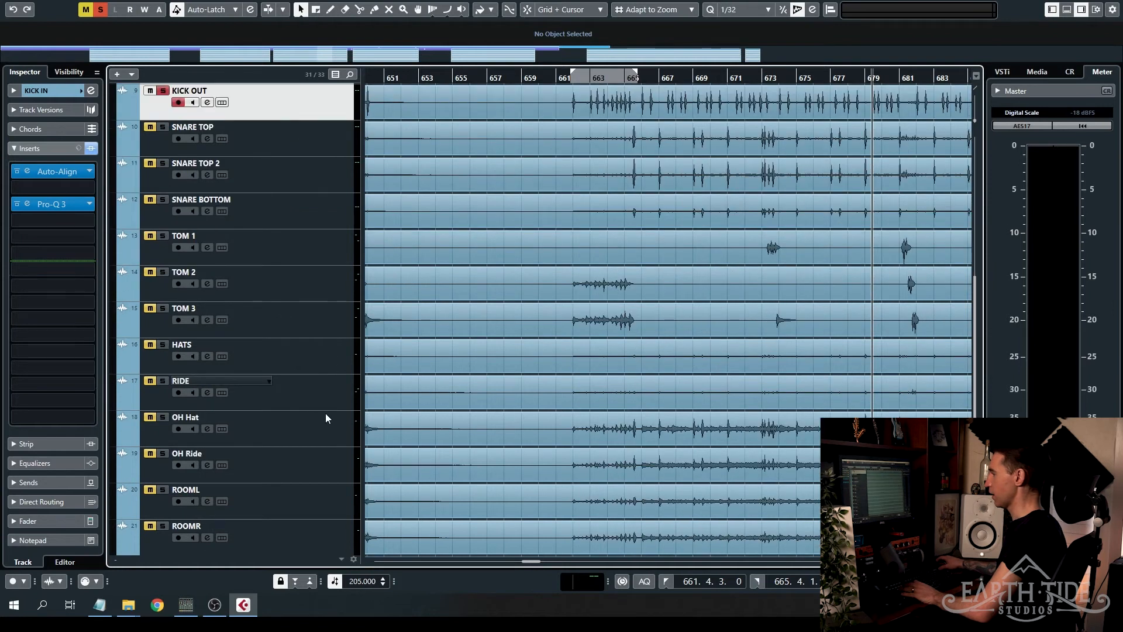
scroll(316, 392, down, 3)
click(162, 358)
click(163, 322)
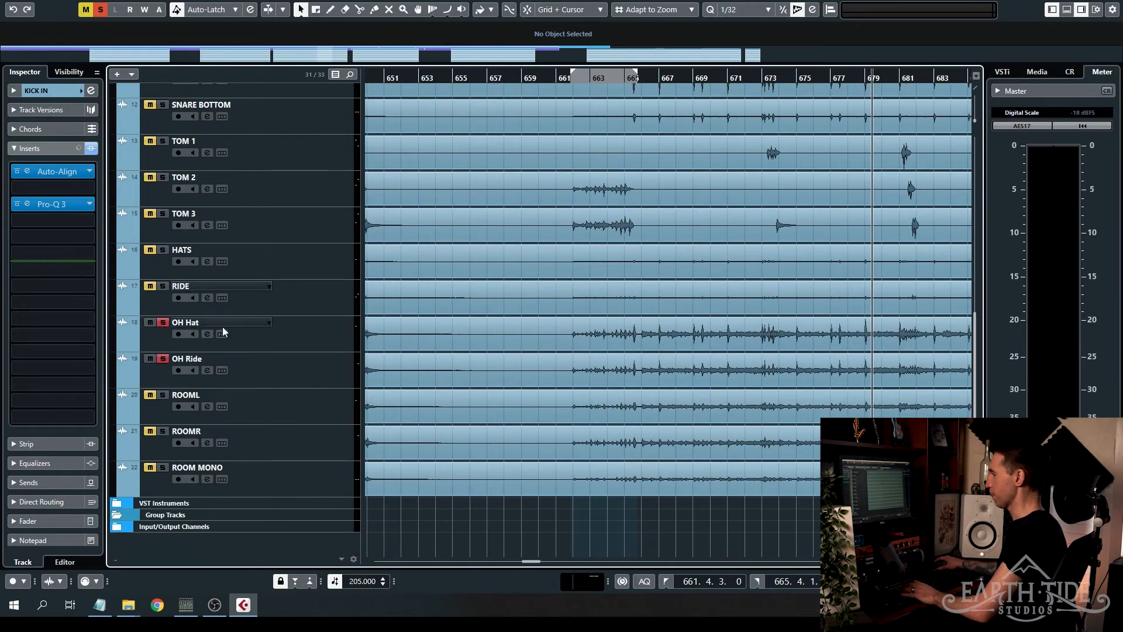
- Play from just before the left locator and compare the soloed drums with both kicks' Auto-Align bypassed and active
click(568, 77)
scroll(635, 275, up, 8)
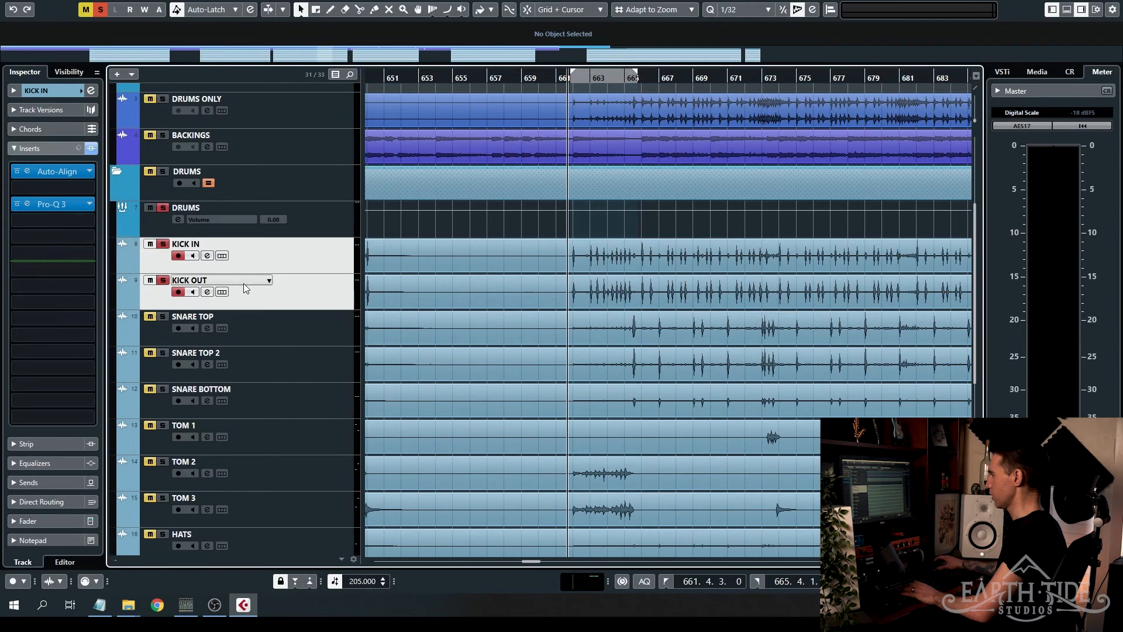
click(18, 172)
key(space)
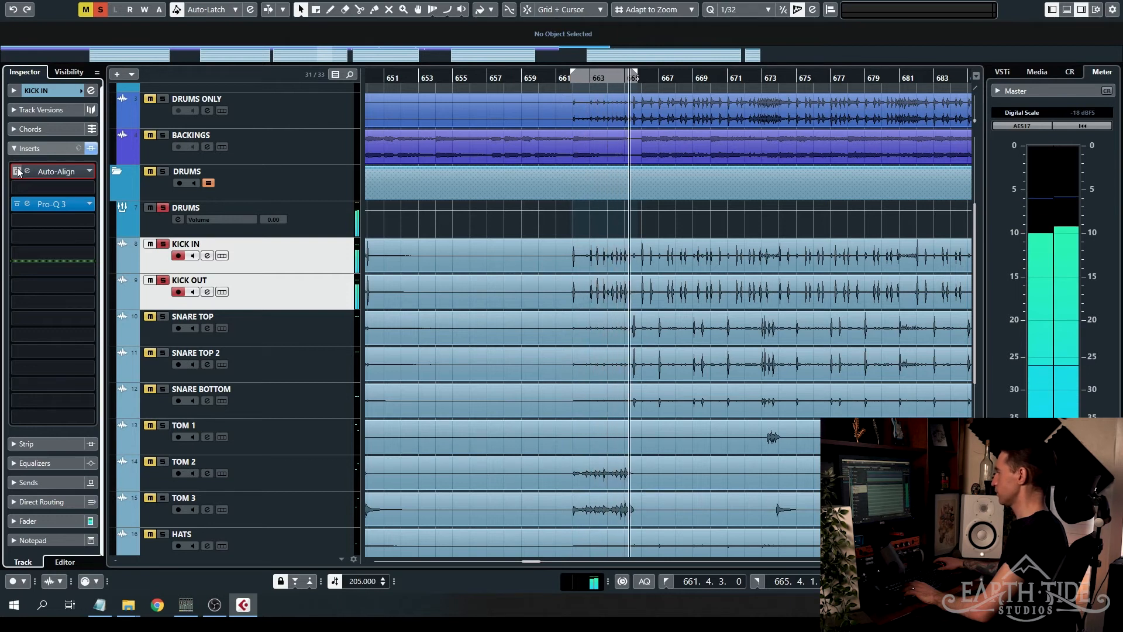
click(18, 172)
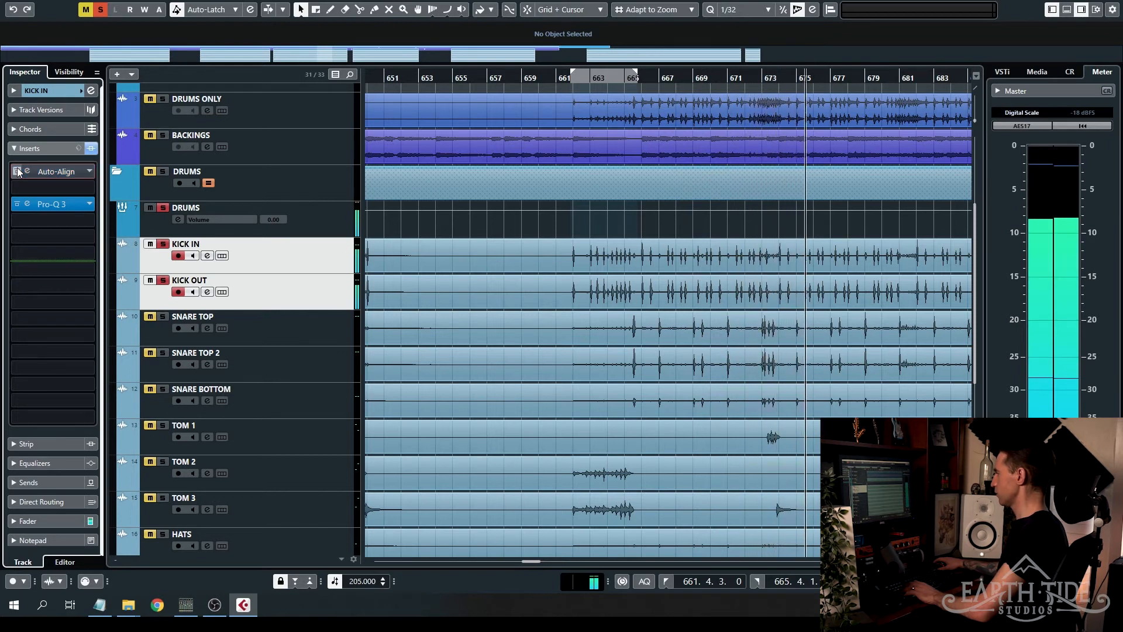
click(18, 172)
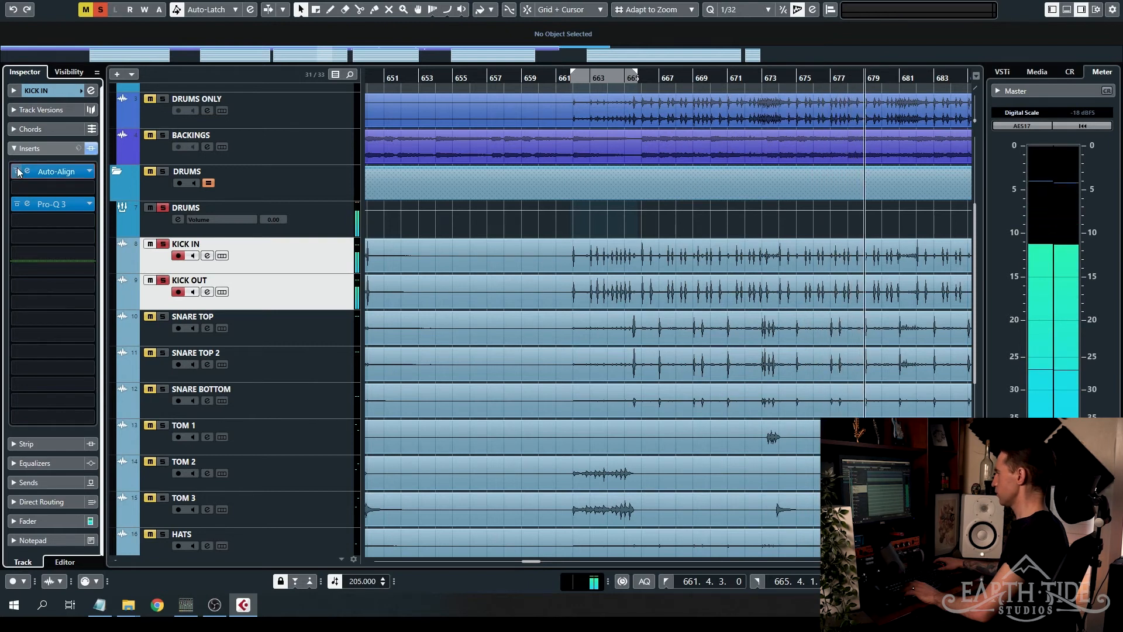
key(space)
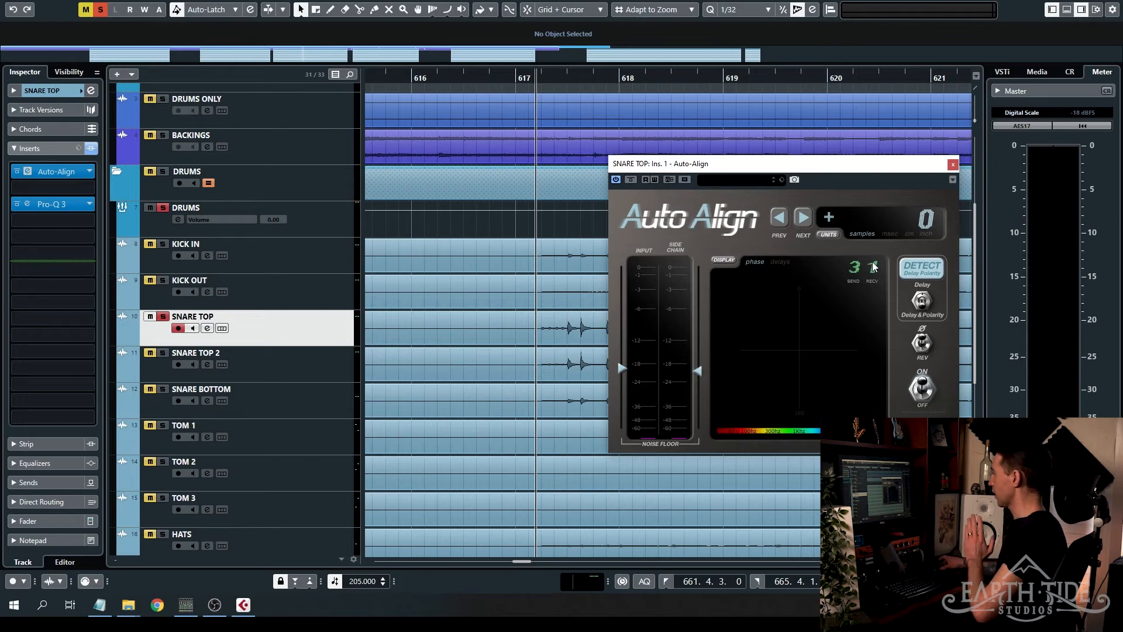
- Run Auto-Align's delay and polarity detection on SNARE TOP during playback, with send at 3 and receive at 1
scroll(510, 328, down, 6)
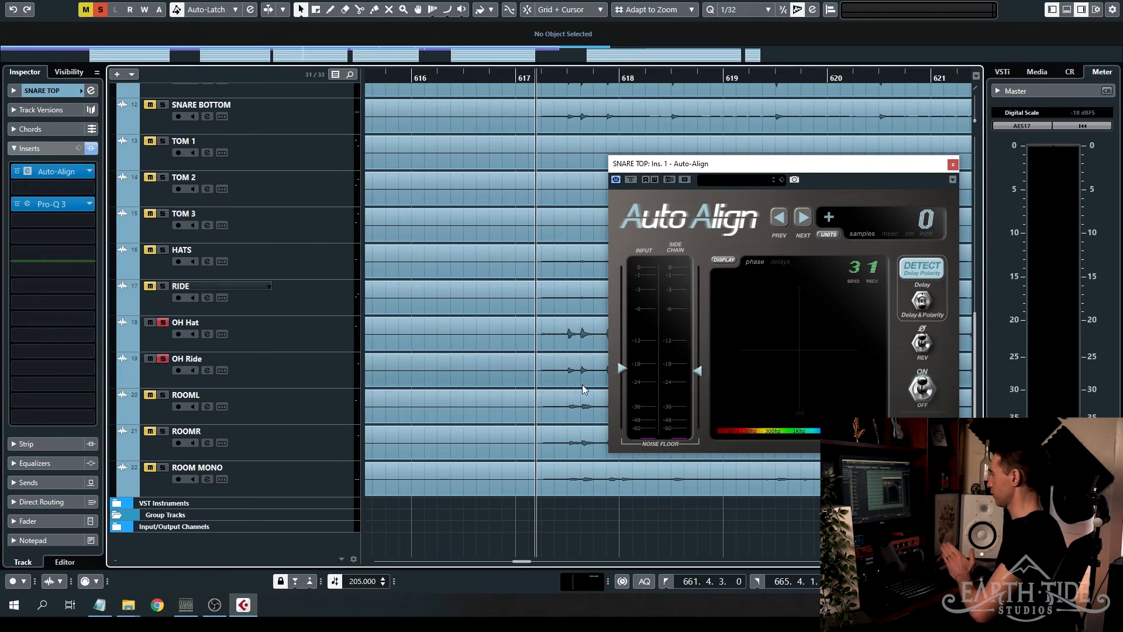
scroll(584, 384, up, 4)
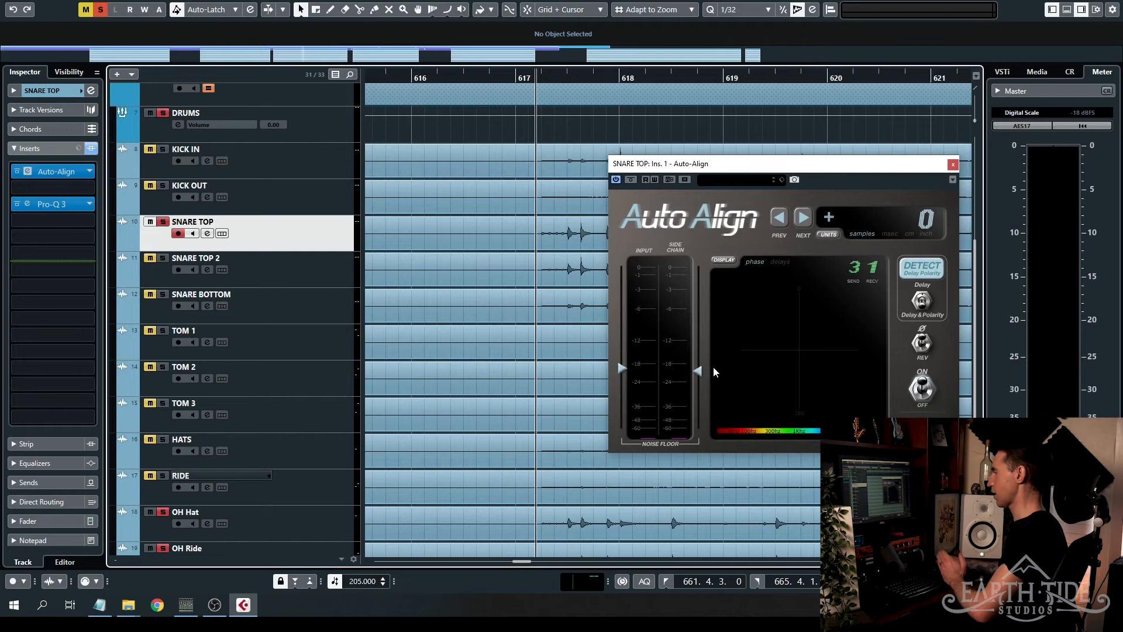
click(921, 269)
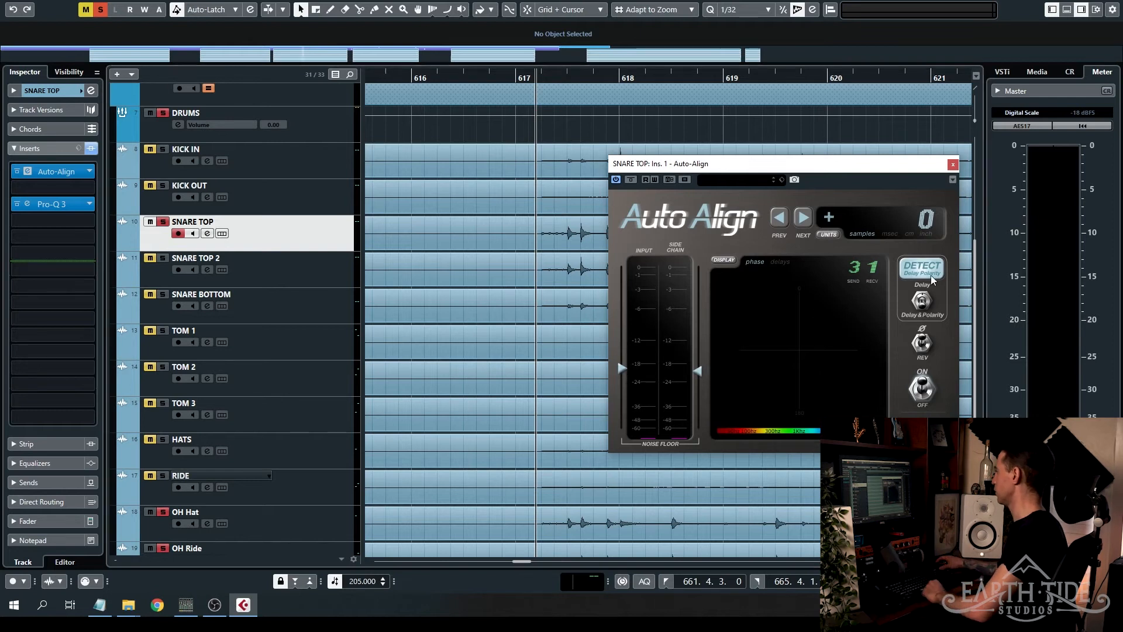
key(space)
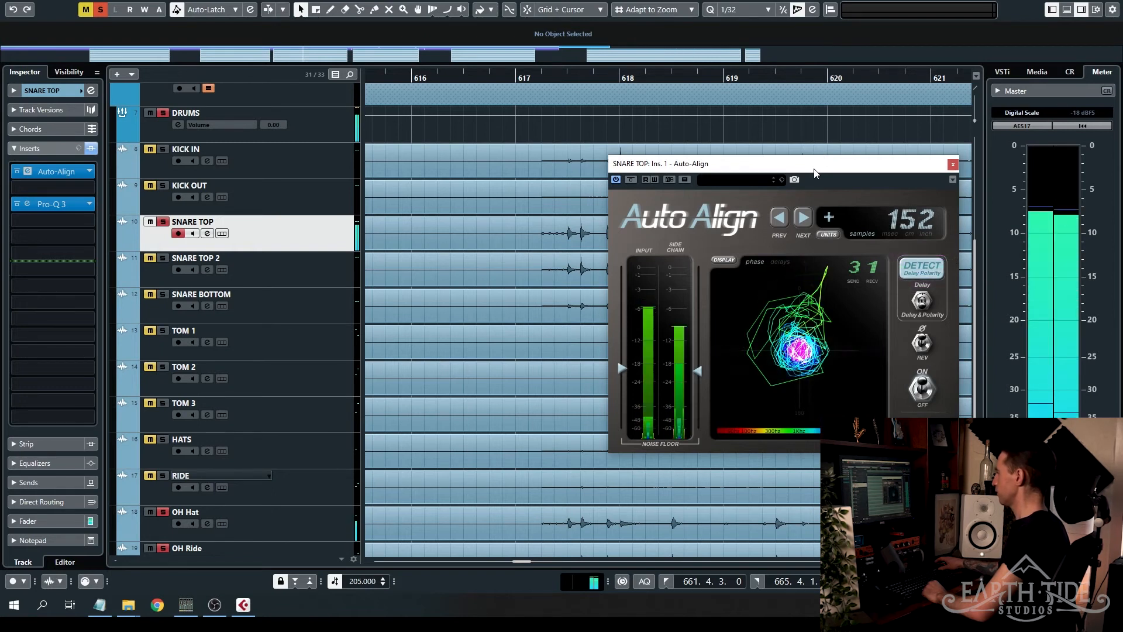
key(space)
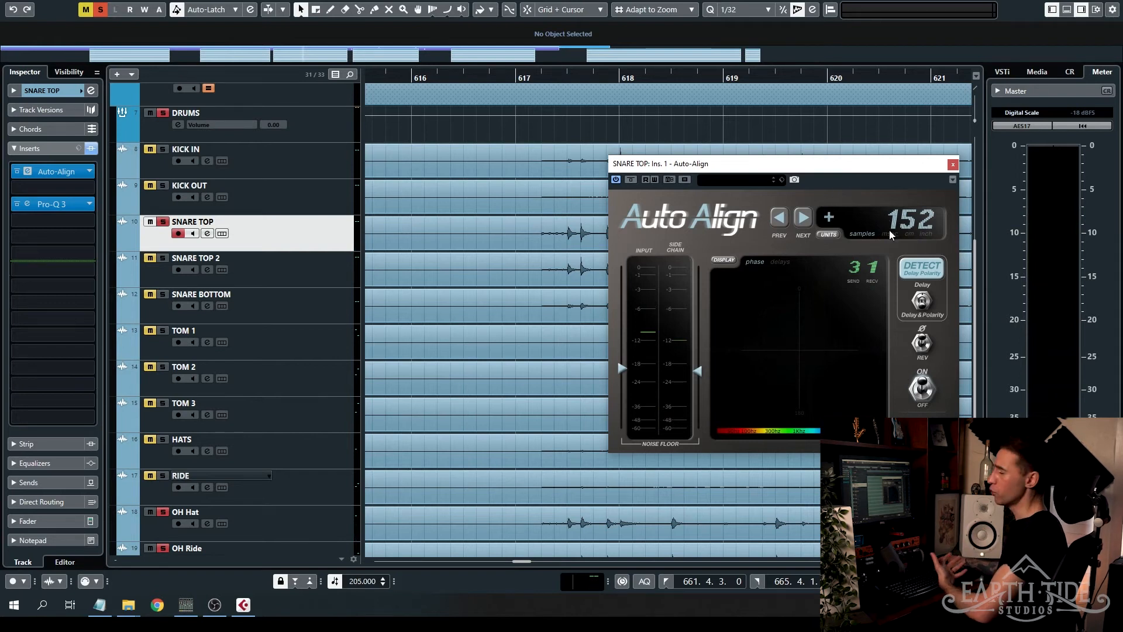
click(537, 80)
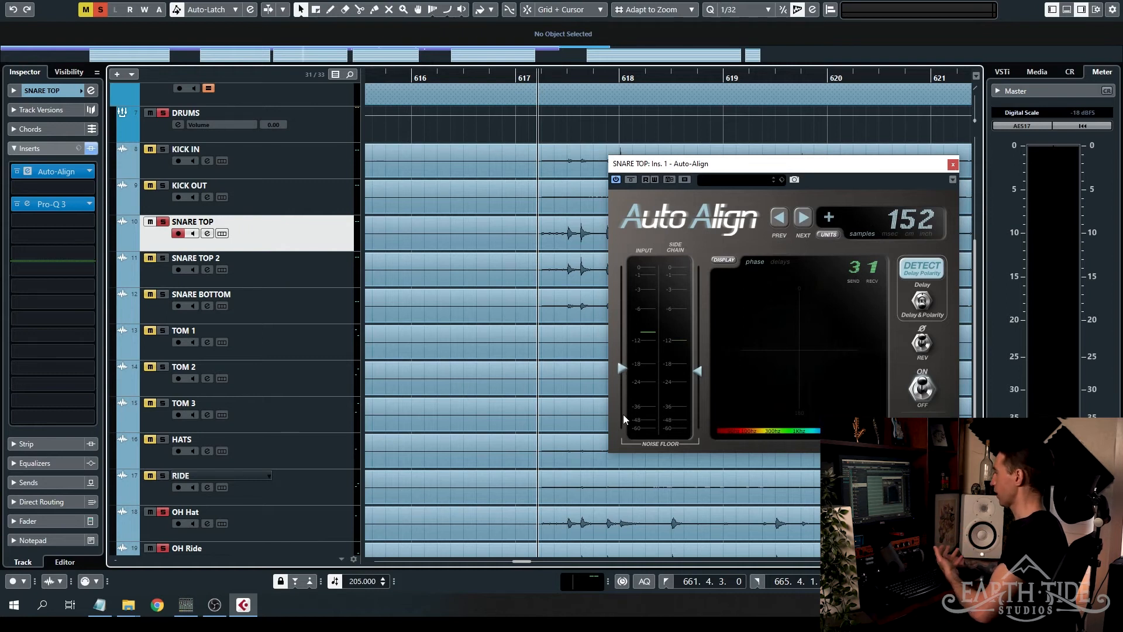
- Activate Auto-Align on SNARE TOP 2, place its window beside SNARE TOP's, and reset its delay to 0 samples
key(Down)
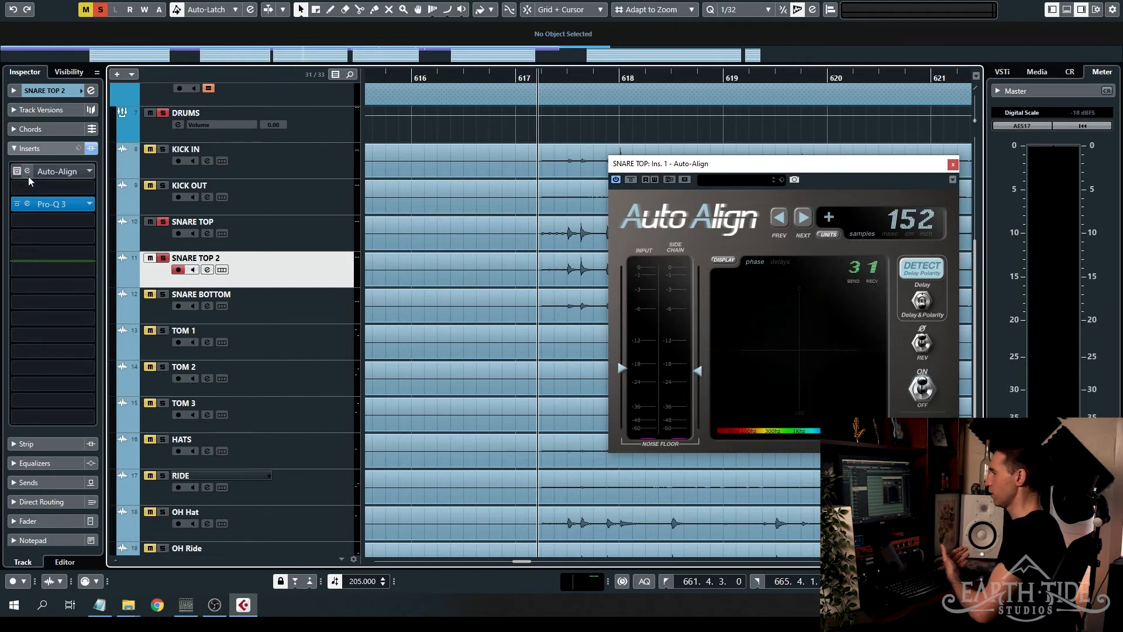
click(56, 172)
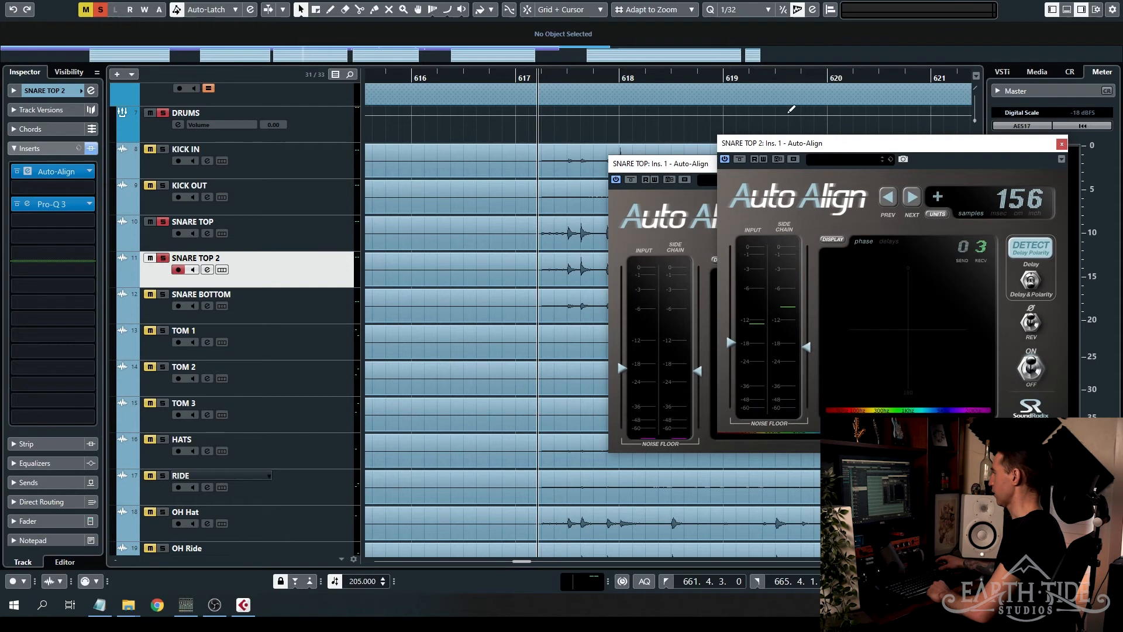
drag(837, 152, 368, 171)
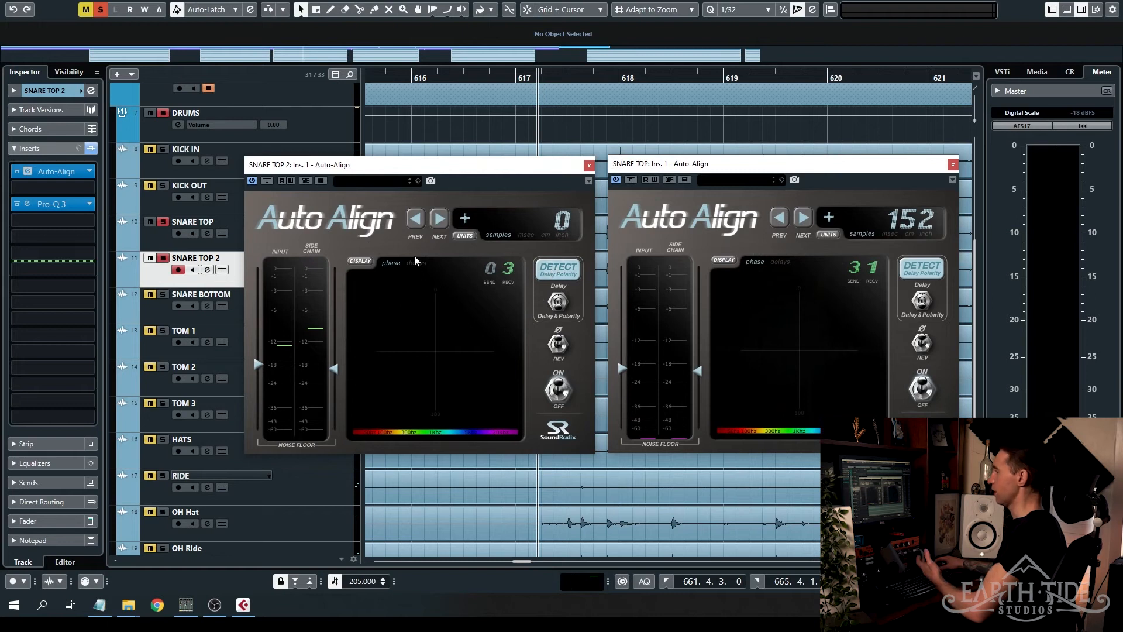
- Run delay and polarity detection on SNARE TOP 2 during playback and close its Auto-Align window
click(558, 270)
key(space)
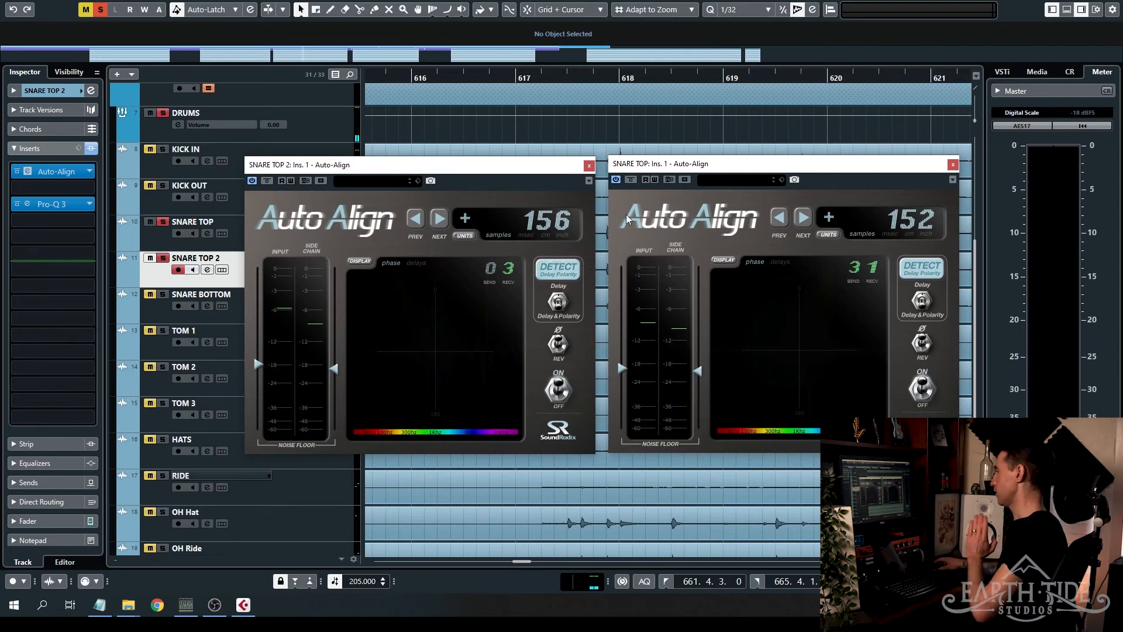
click(588, 166)
- Solo SNARE BOTTOM and activate its Auto-Align beside SNARE TOP's window, with receive at 3 and delay at 0 samples
click(311, 311)
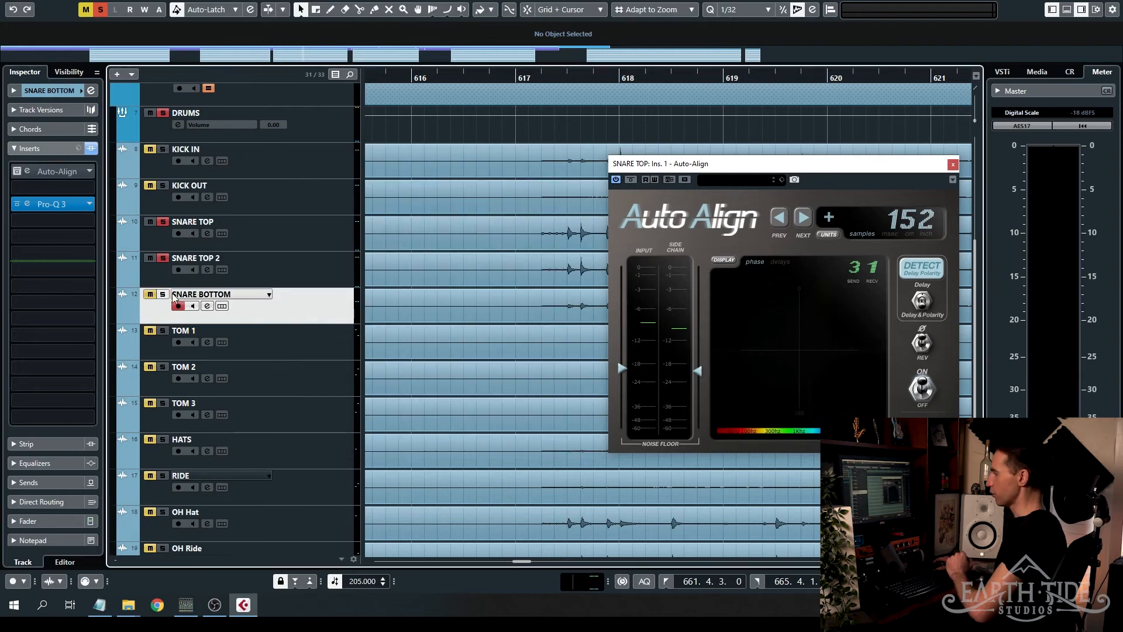
click(163, 294)
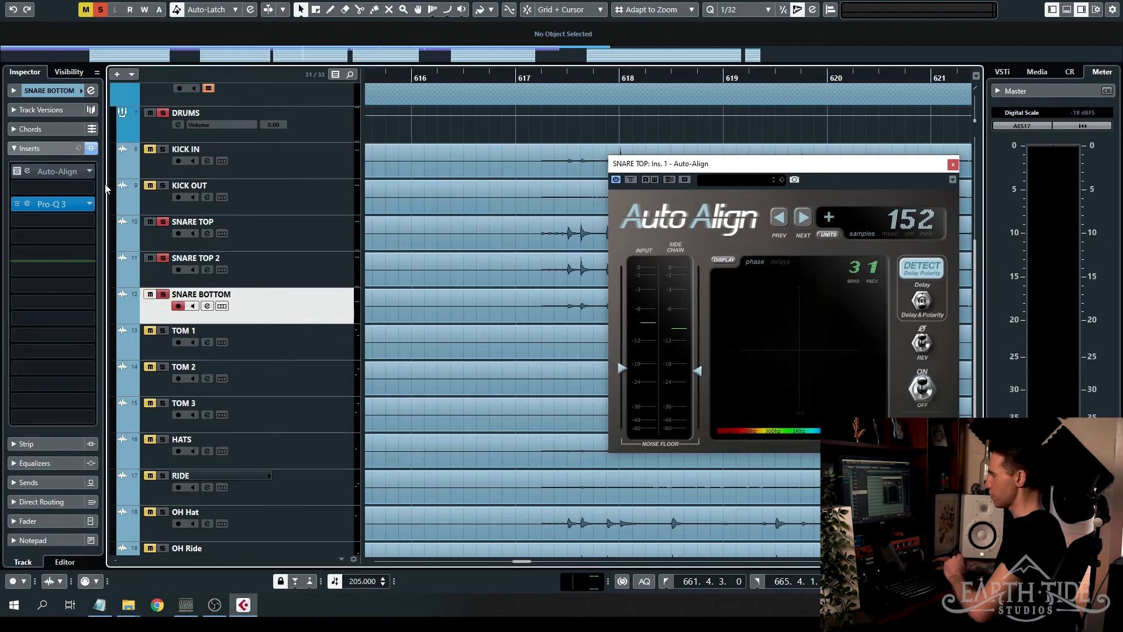
click(54, 171)
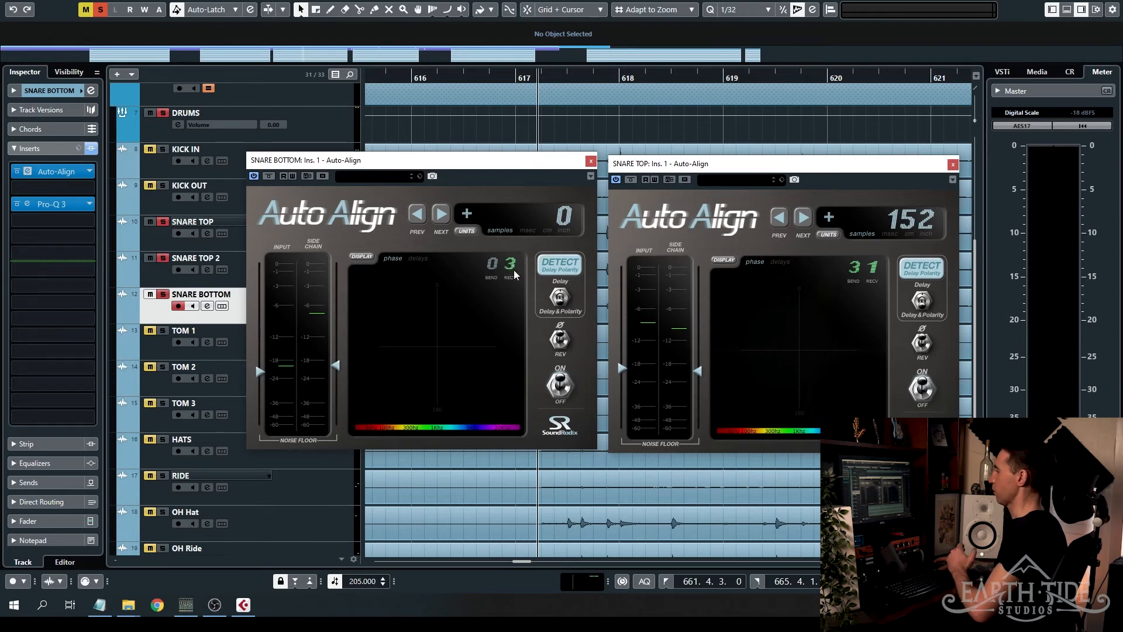
click(218, 291)
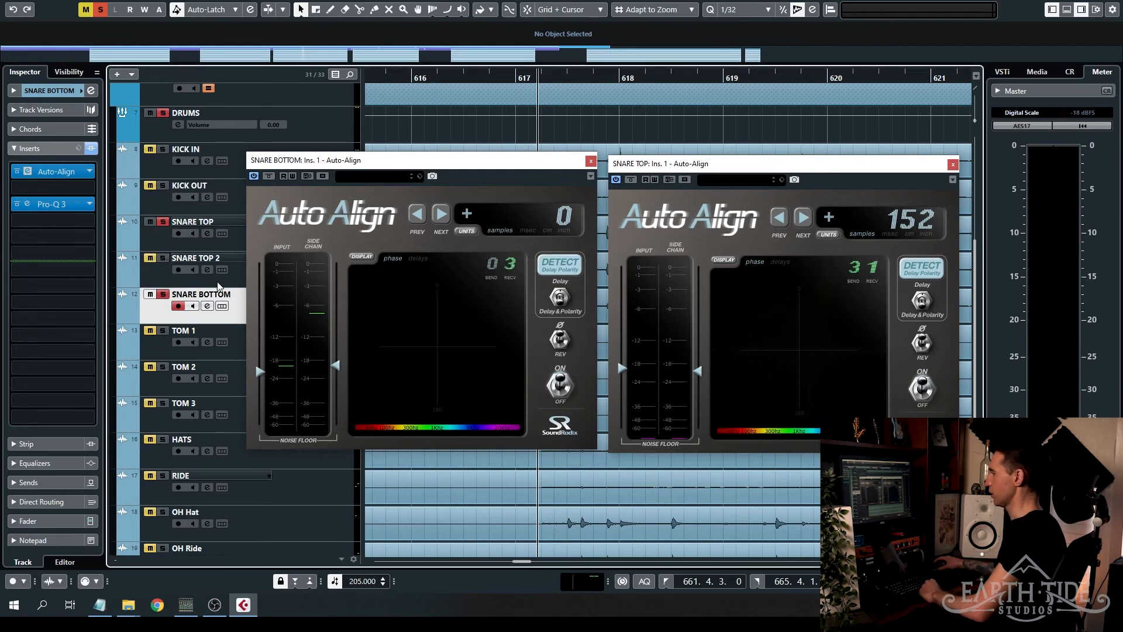
- Run delay and polarity detection on SNARE BOTTOM during playback
click(561, 268)
key(space)
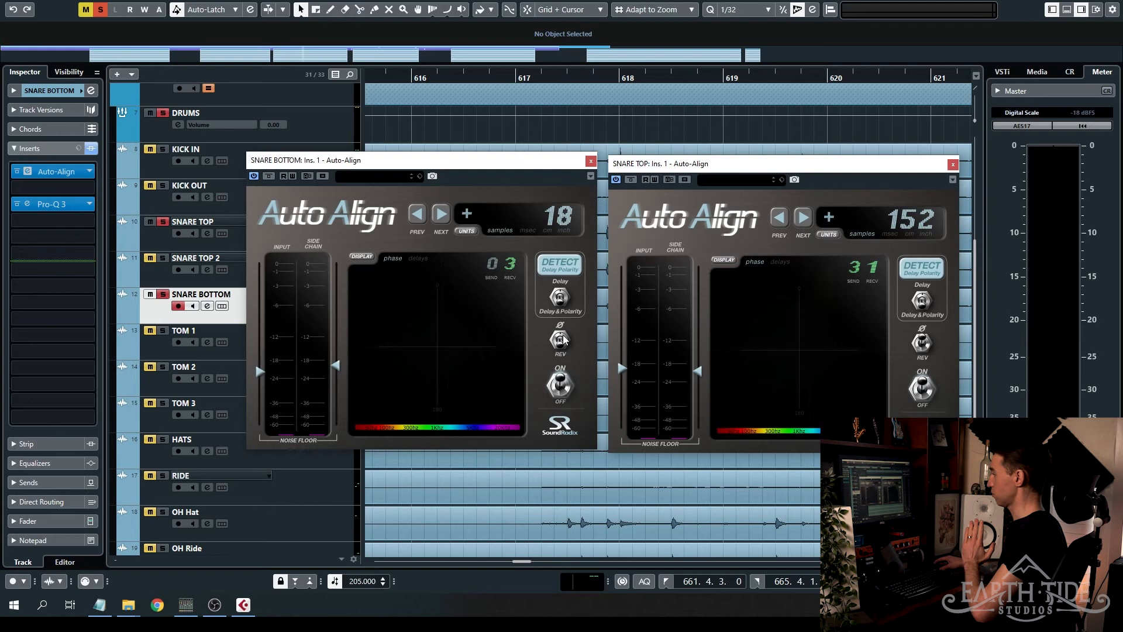
key(space)
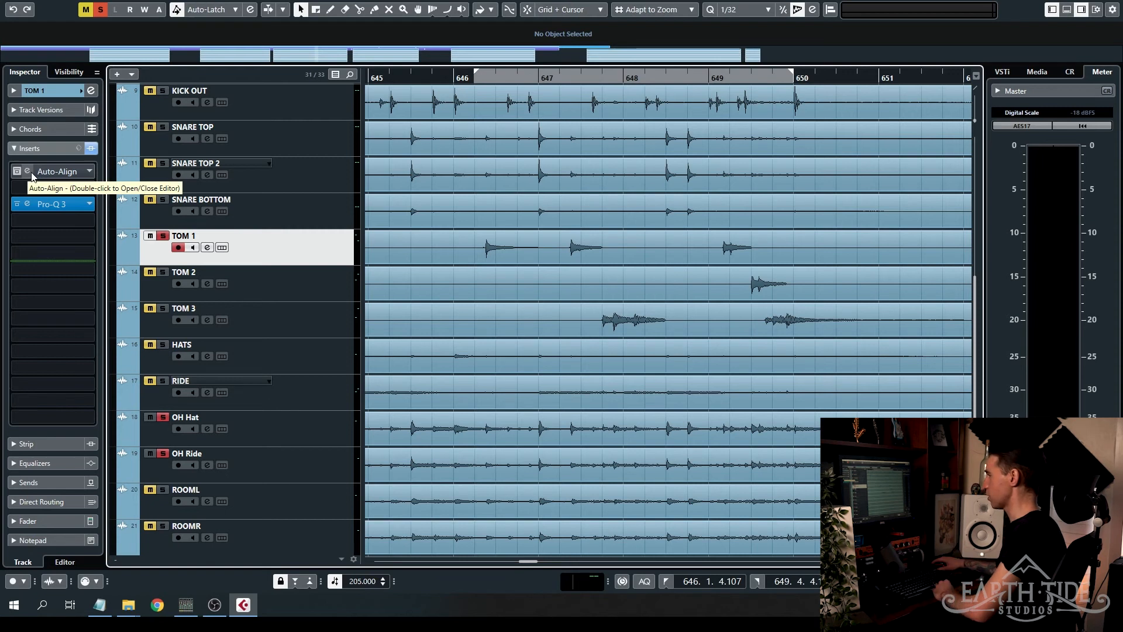
- Open TOM 1's Auto-Align and set up cycled playback from just before the left locator near bar 646
double_click(32, 174)
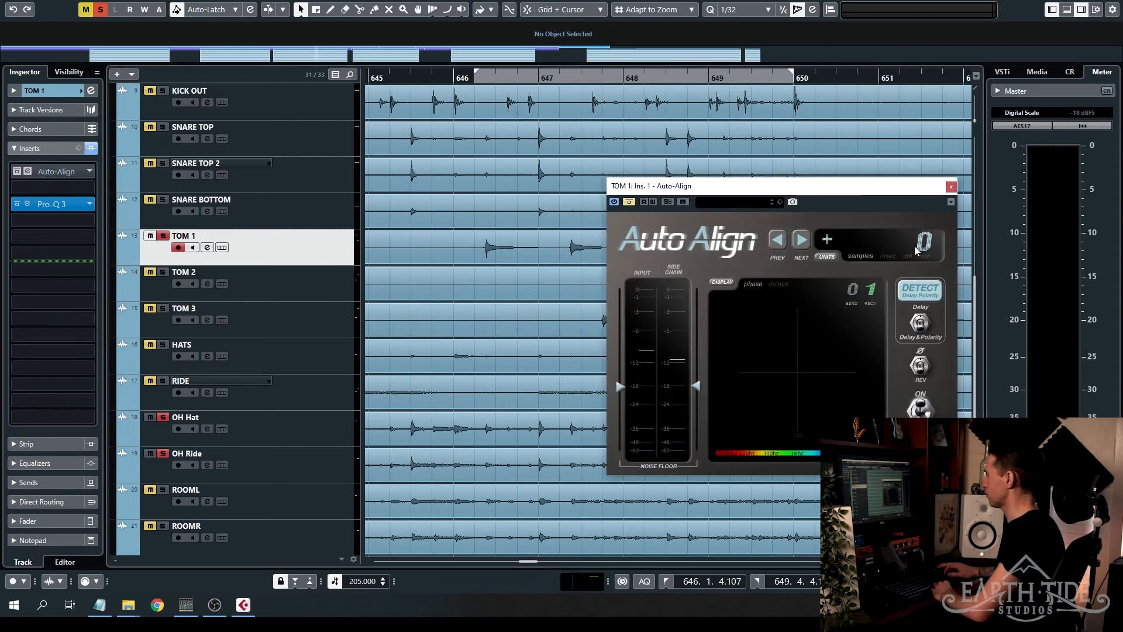
click(468, 78)
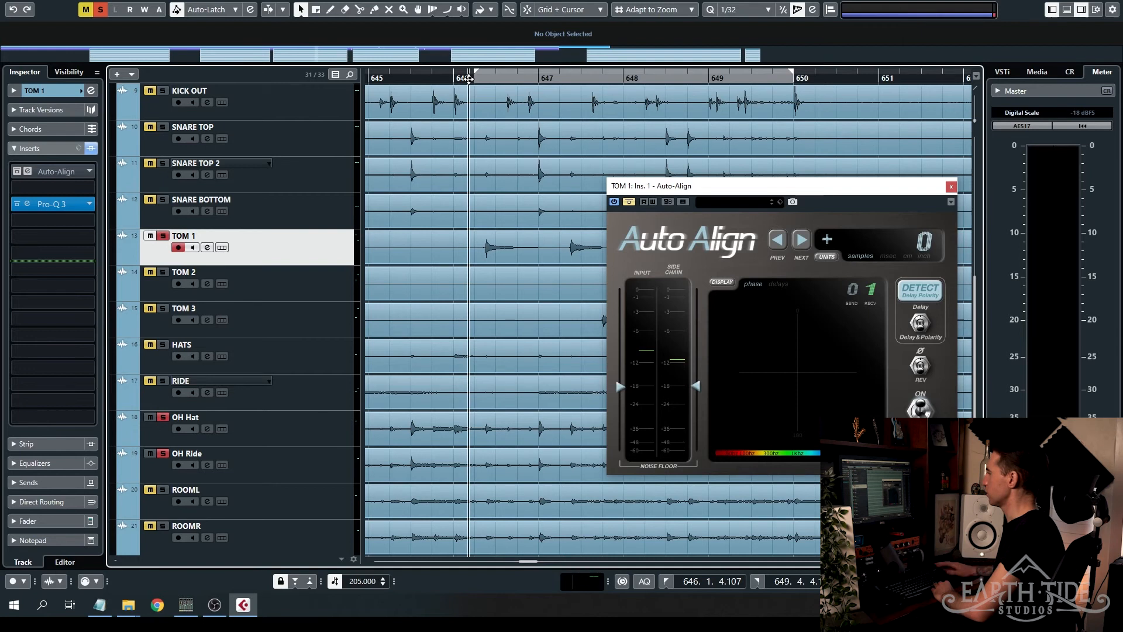
key(KP_Divide)
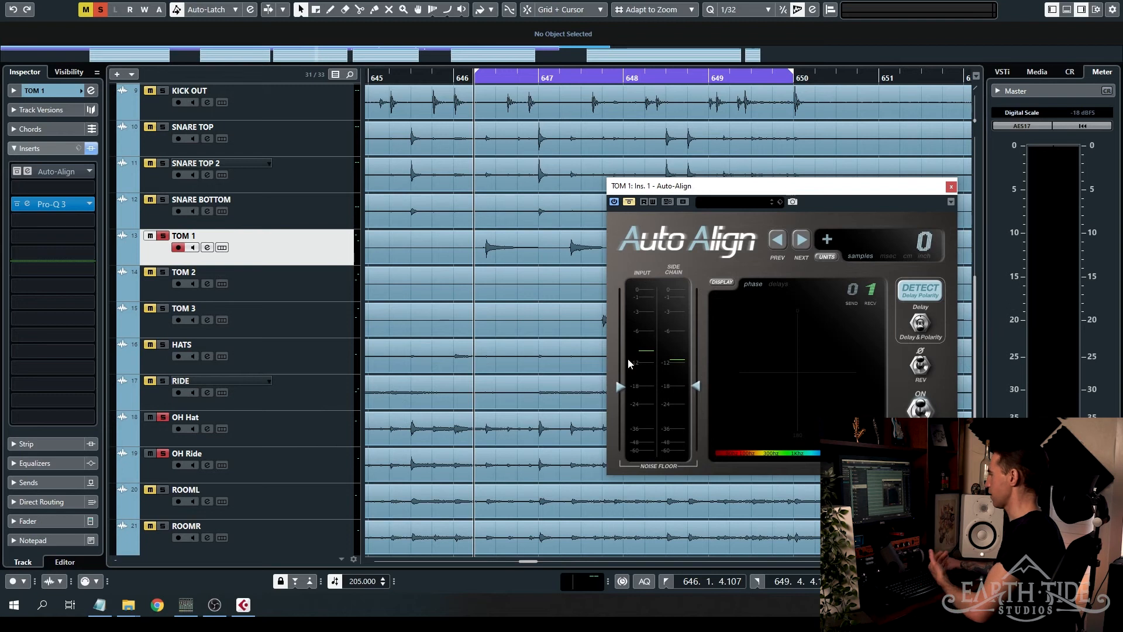
- Take Auto-Align out of bypass on TOM 1, run delay and polarity detection during playback, and close its window
click(629, 201)
click(943, 298)
key(space)
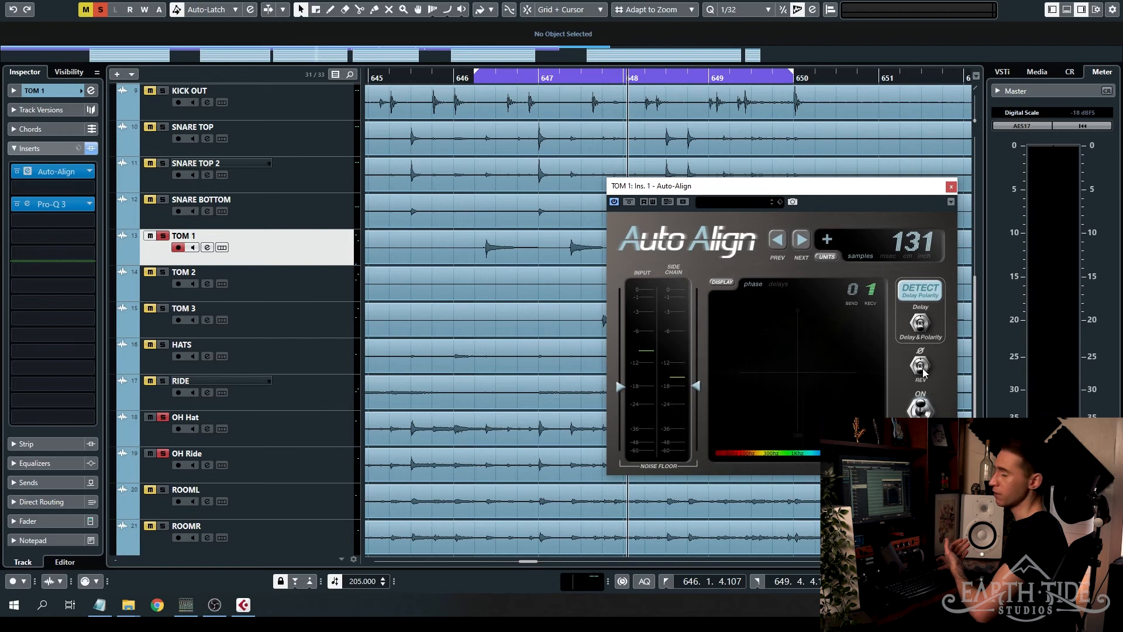
click(951, 186)
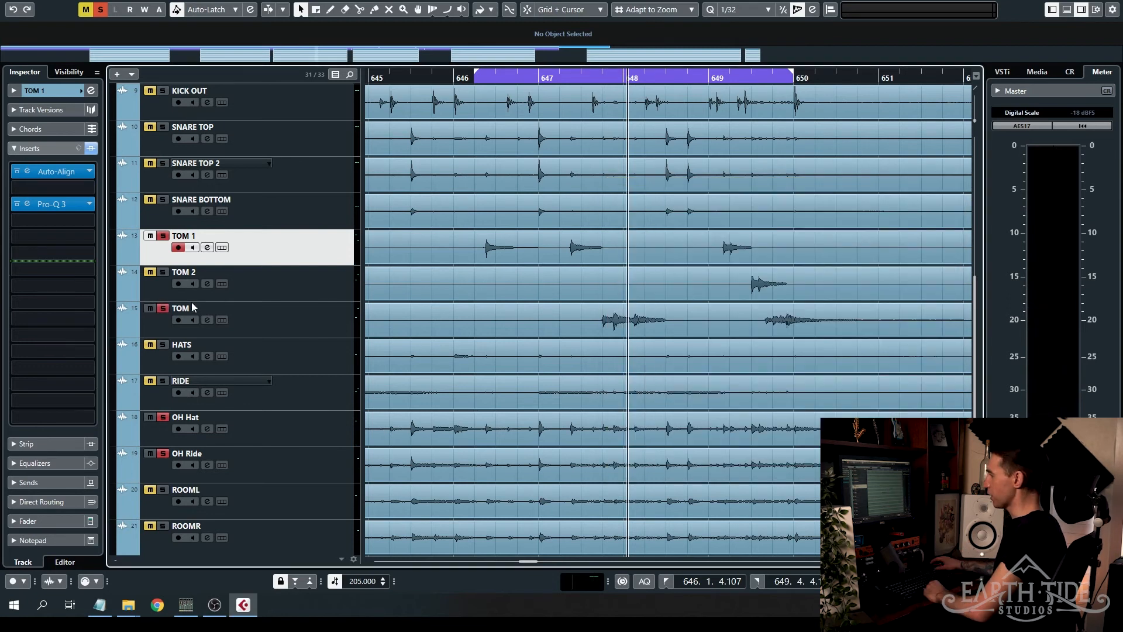
- Activate Auto-Align on TOM 2 and solo TOM 2 and TOM 3 for the tom passage starting at bar 662
click(343, 295)
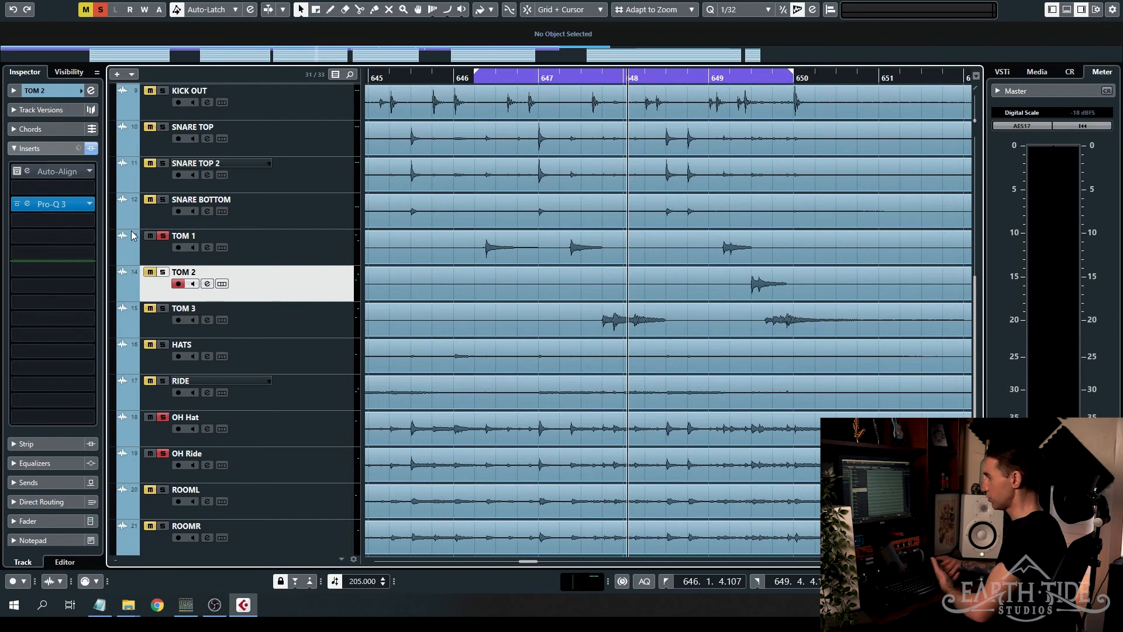
click(18, 171)
click(151, 310)
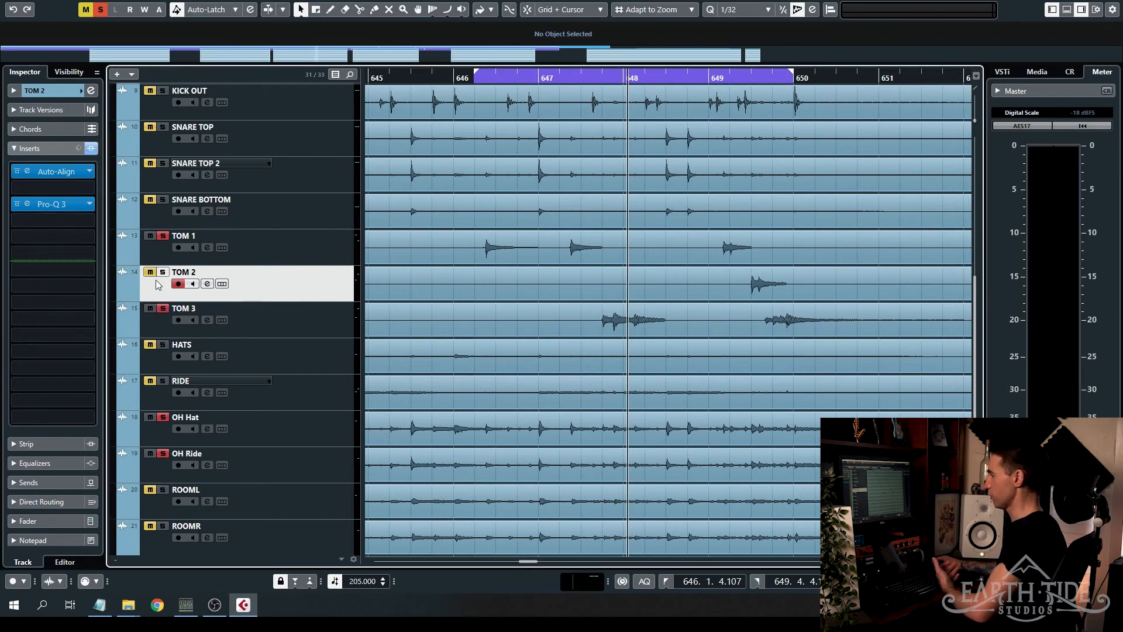
key(g)
key(g)
key(g)
key(h)
key(h)
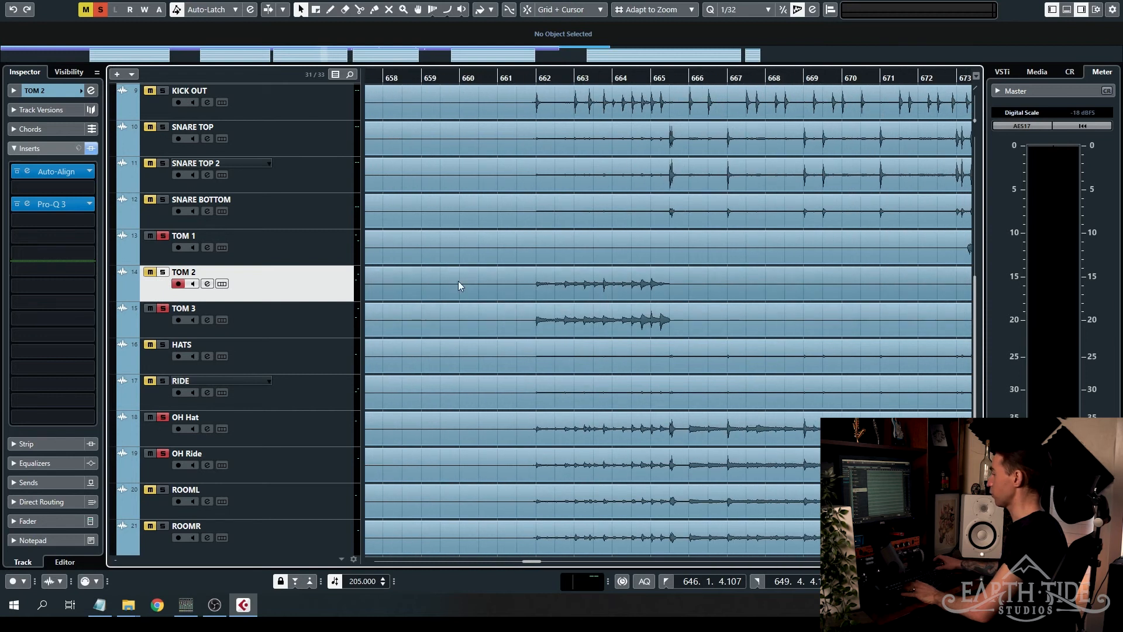
click(163, 272)
click(150, 272)
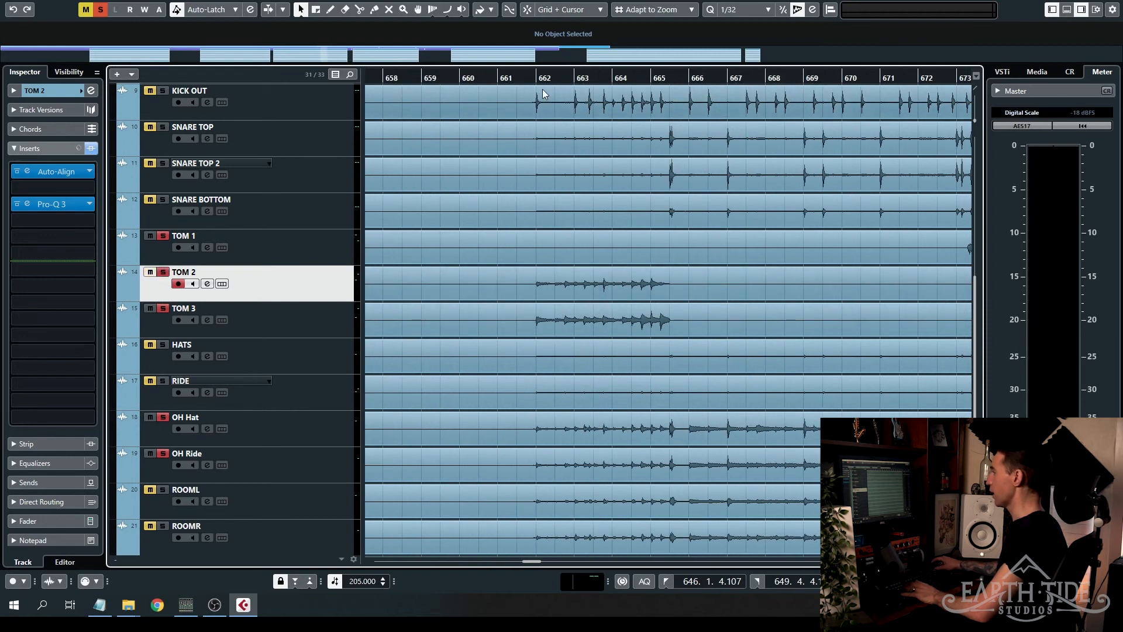
- Select TOM 2 and TOM 3 together, switch off their Auto-Align, and listen from just before the passage at bar 662
click(316, 321)
ctrl+click(320, 292)
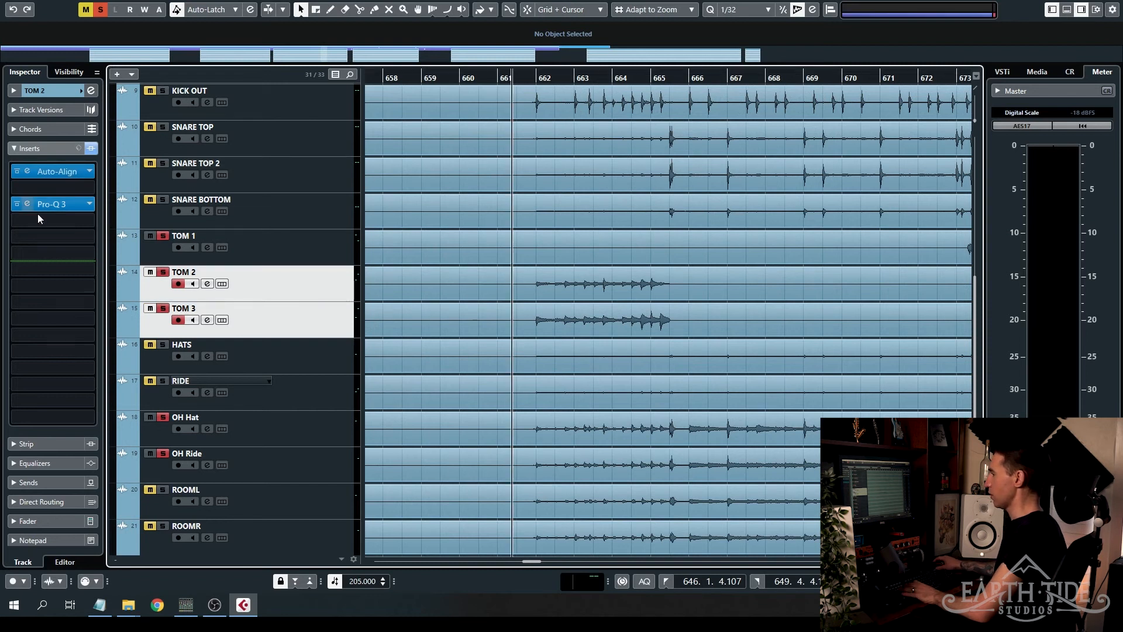
click(17, 171)
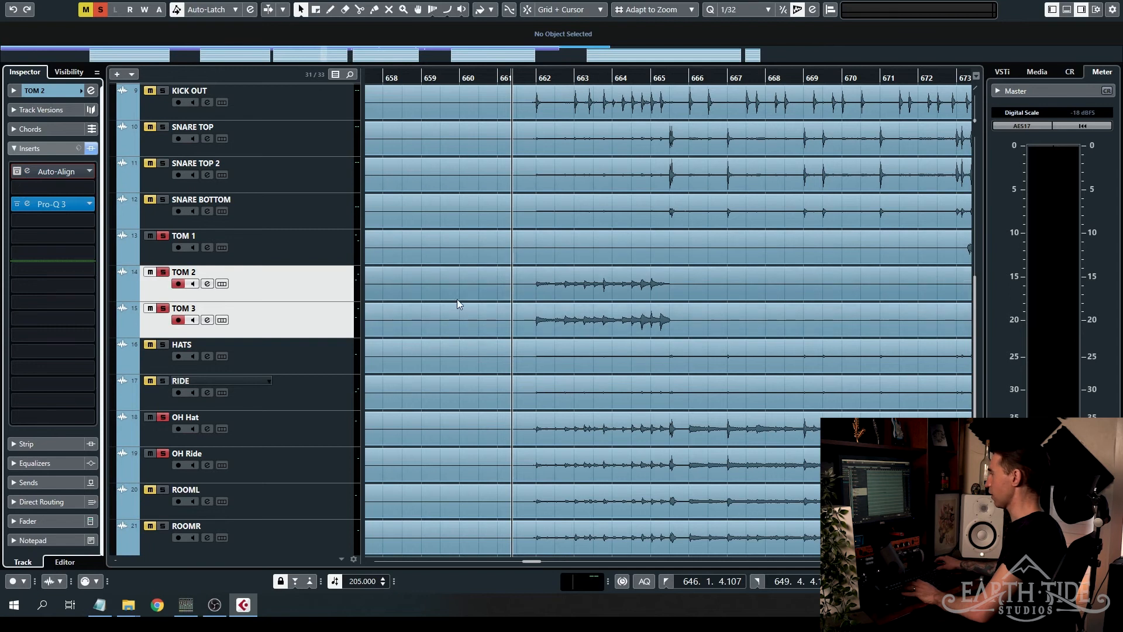
scroll(279, 238, up, 5)
scroll(499, 342, down, 5)
key(space)
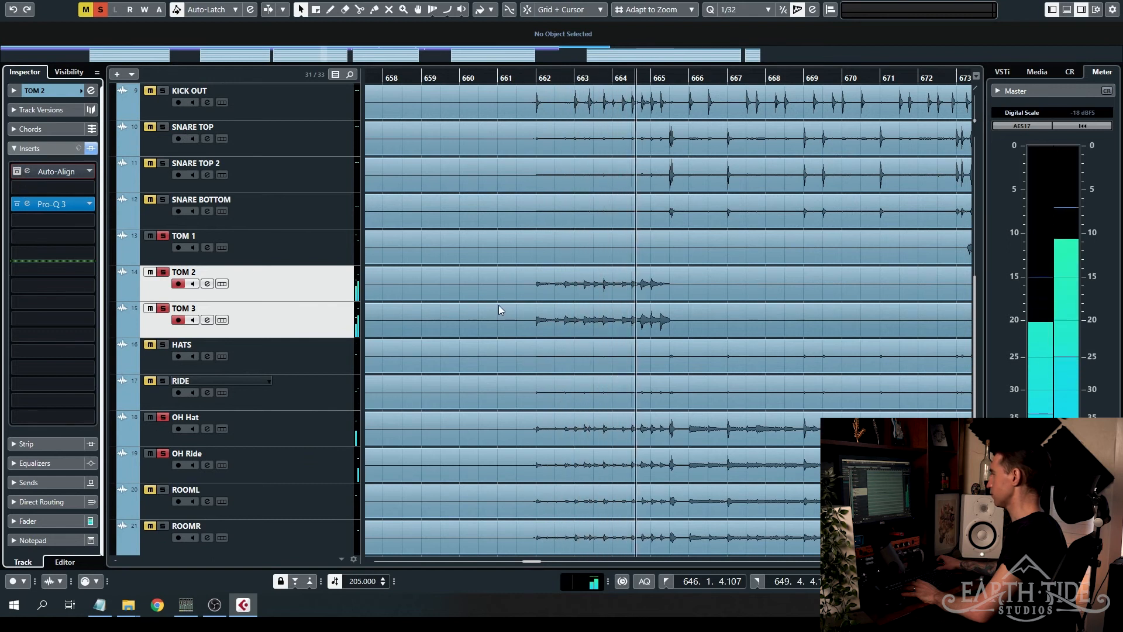
key(space)
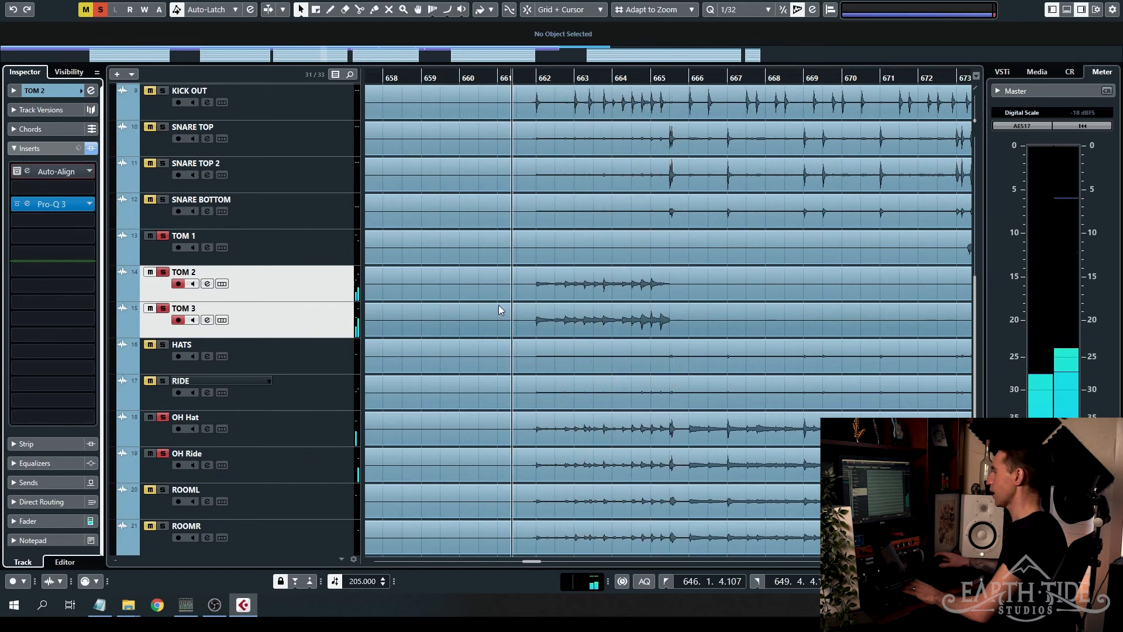
key(space)
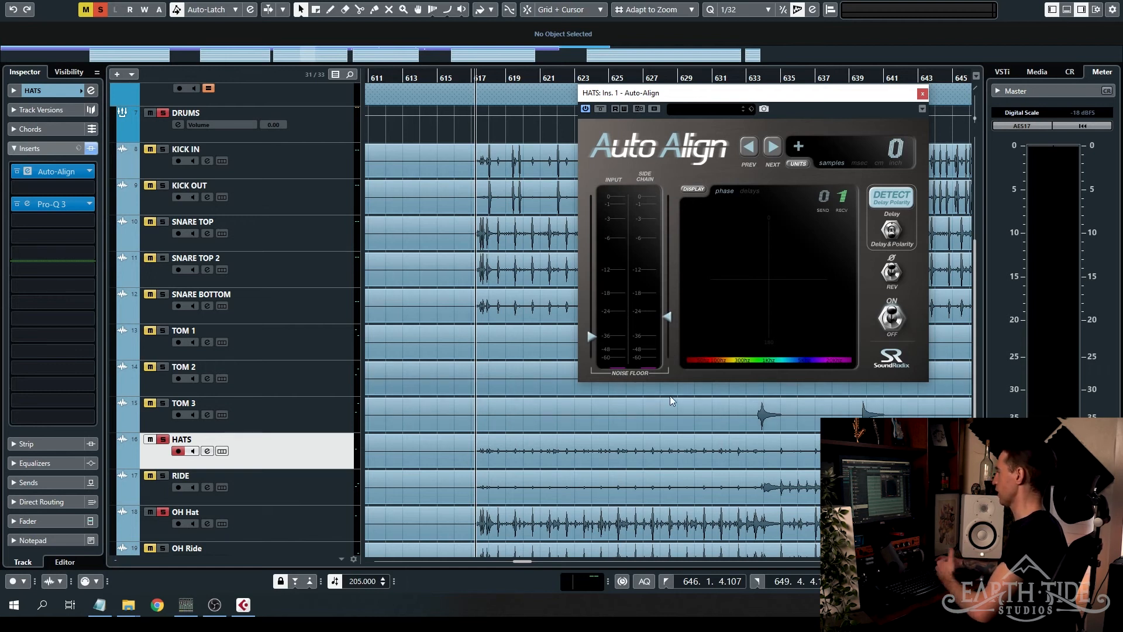
- Run Auto-Align's delay and polarity detection on HATS during playback and close the plug-in window
click(892, 198)
key(space)
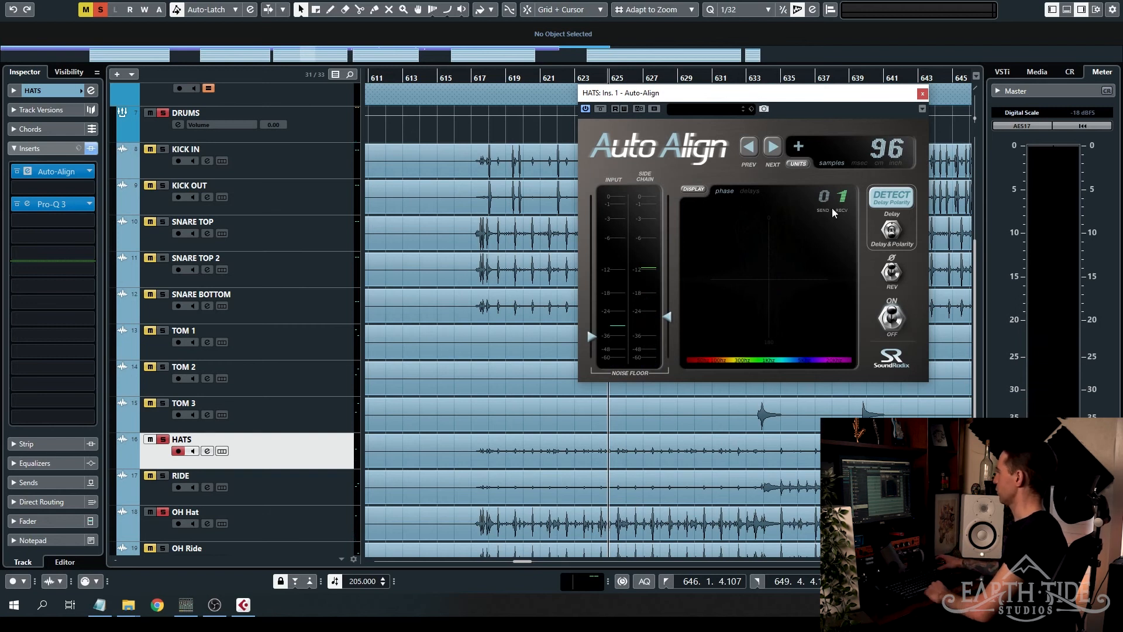
click(922, 96)
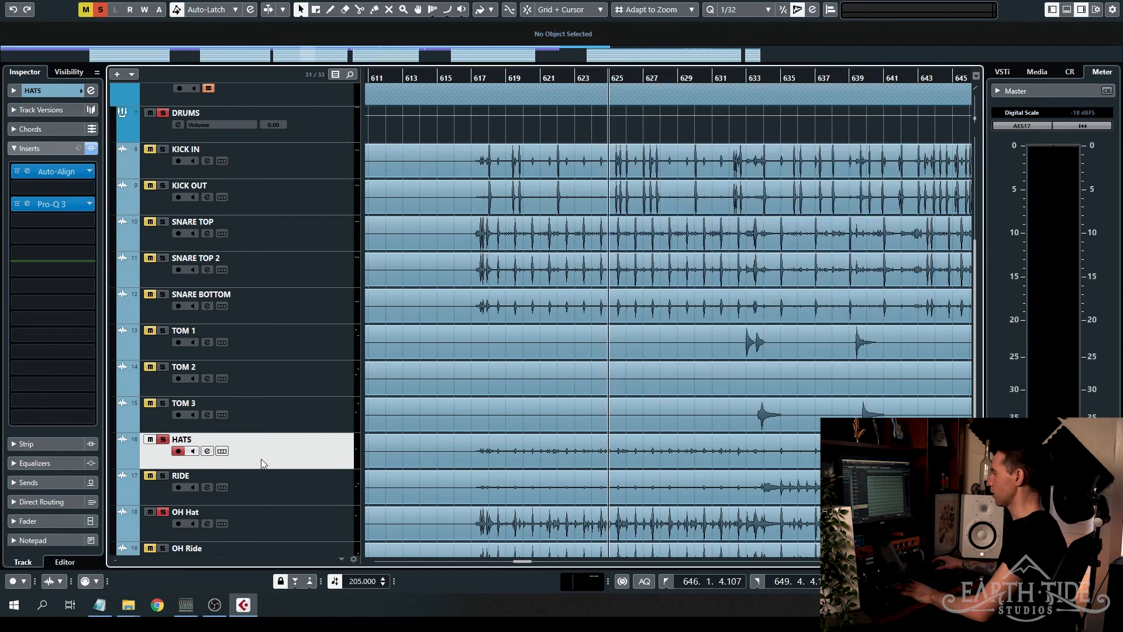
- Run Auto-Align's delay and polarity detection on RIDE with playback from about bar 633 and cycling off, closing the plug-in window when done
click(325, 493)
click(28, 172)
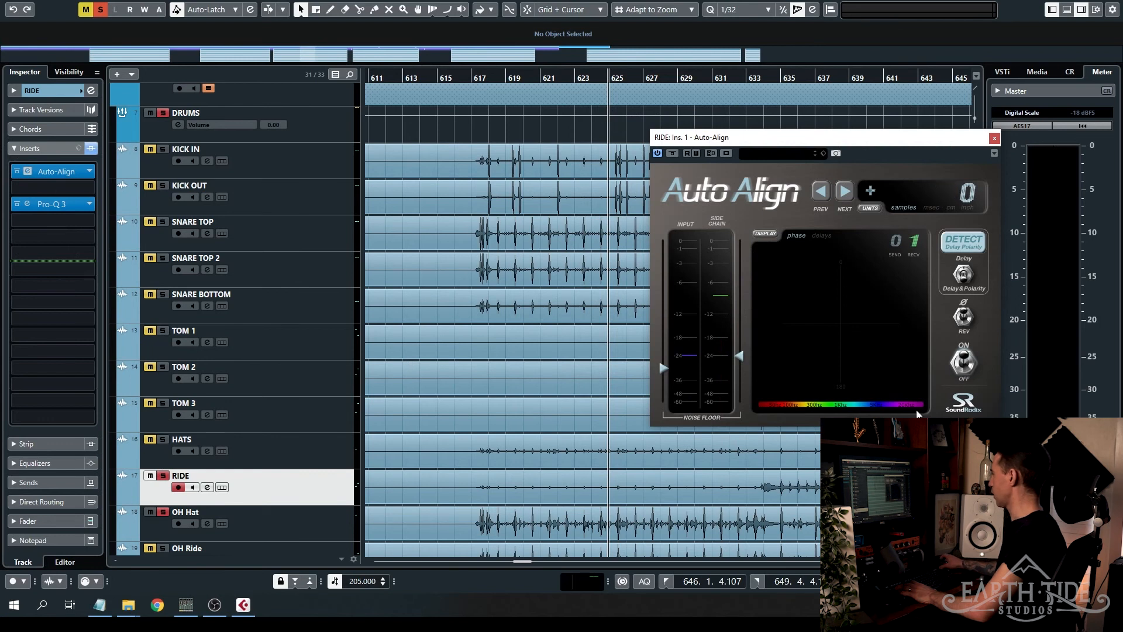
scroll(622, 495, right, 4)
click(508, 78)
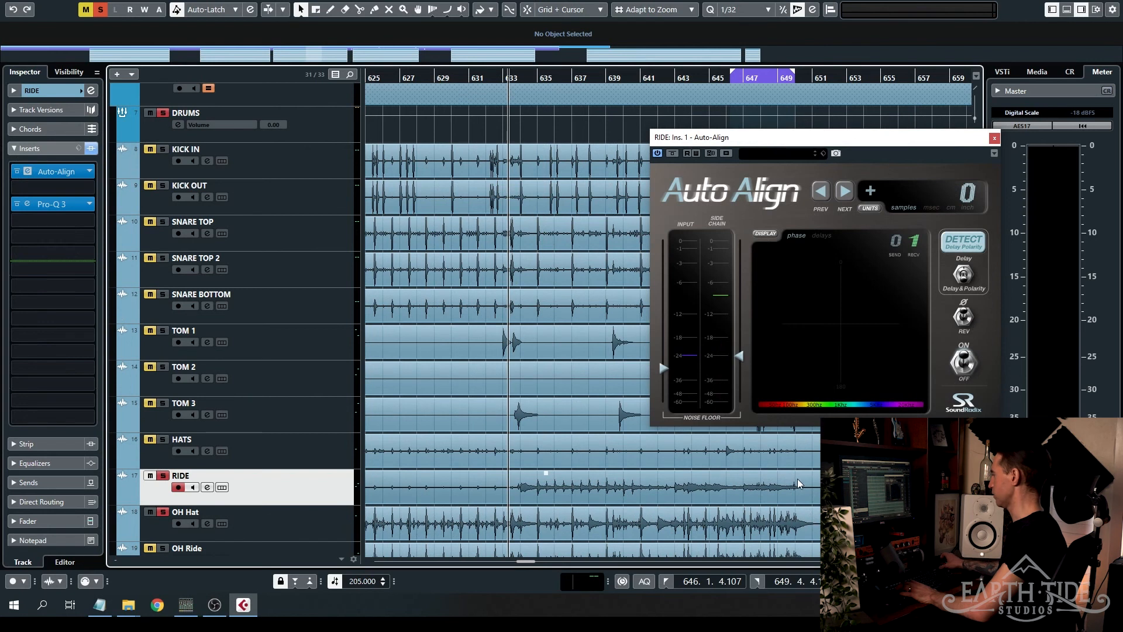
key(slash)
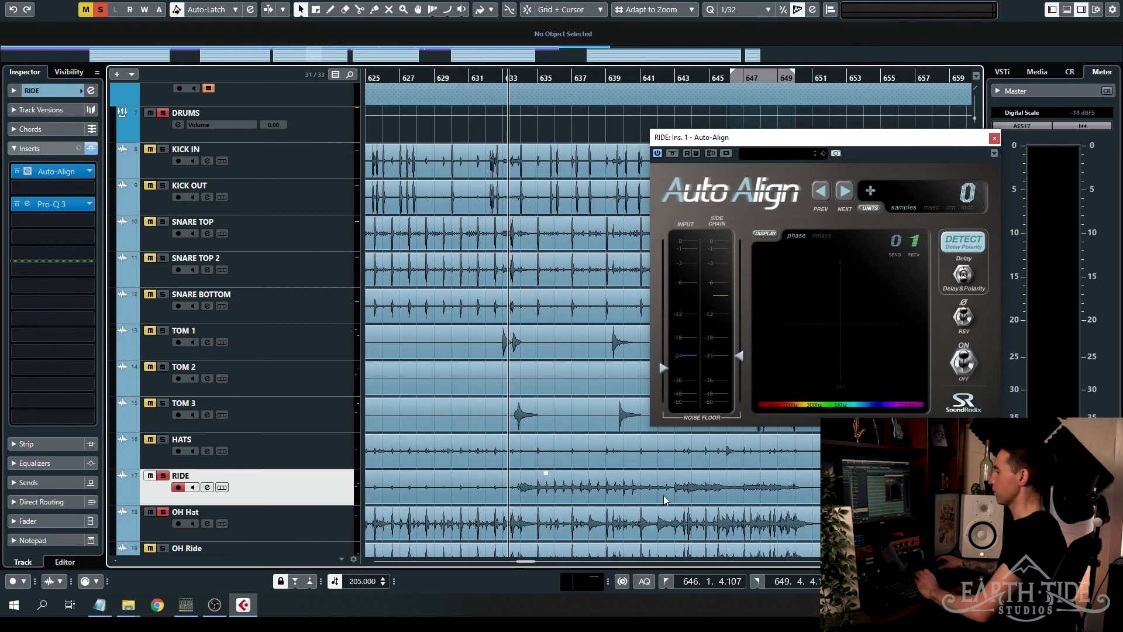
click(963, 241)
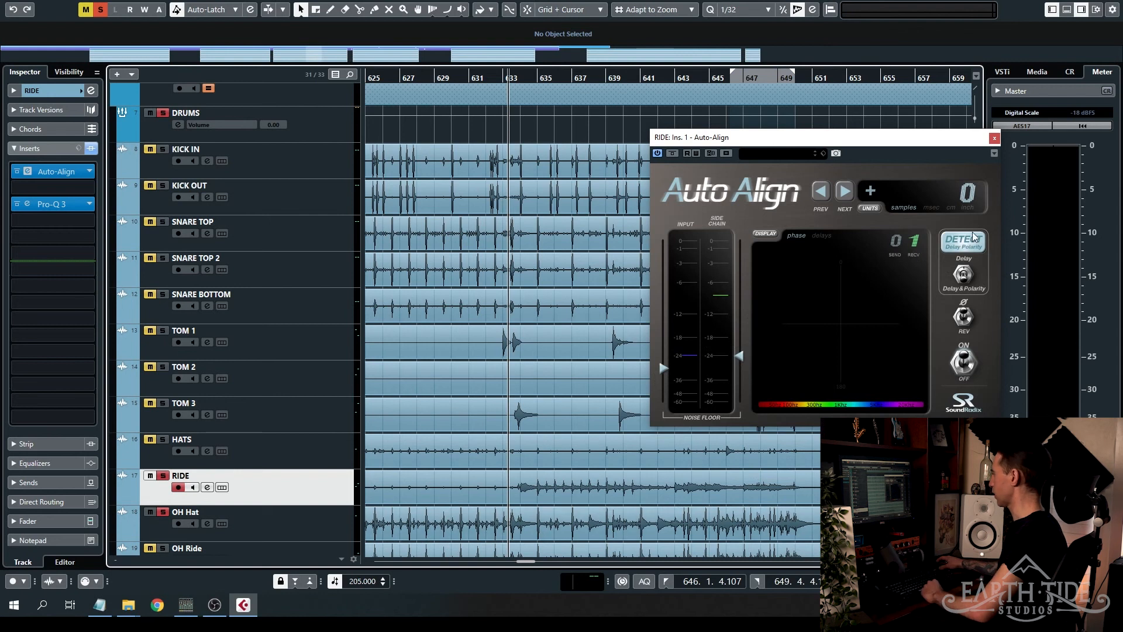
key(space)
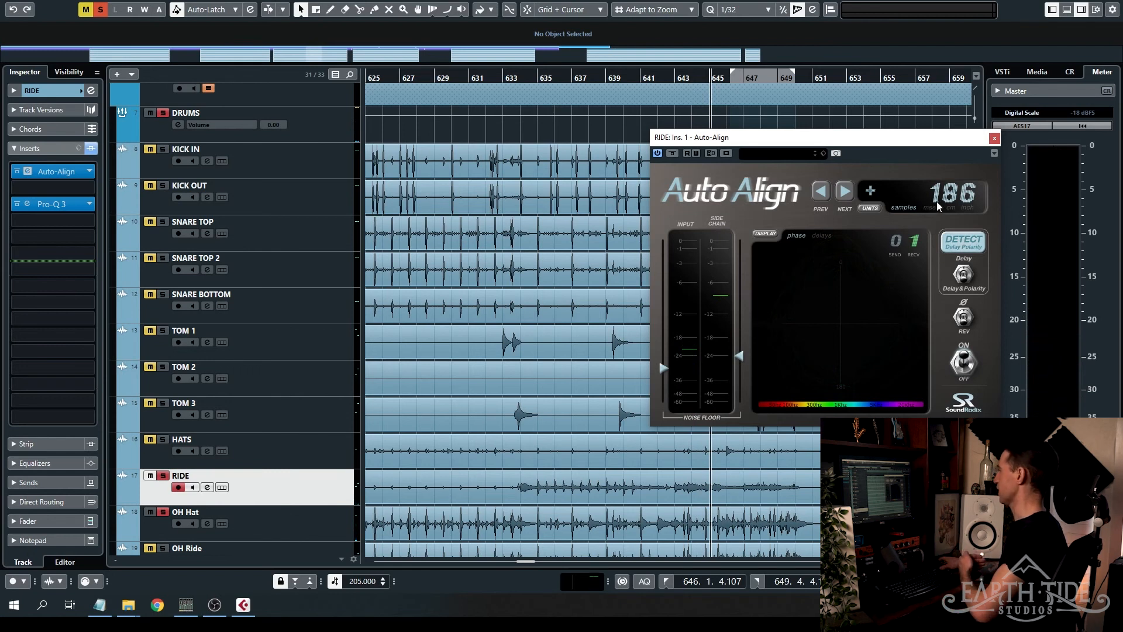
click(994, 138)
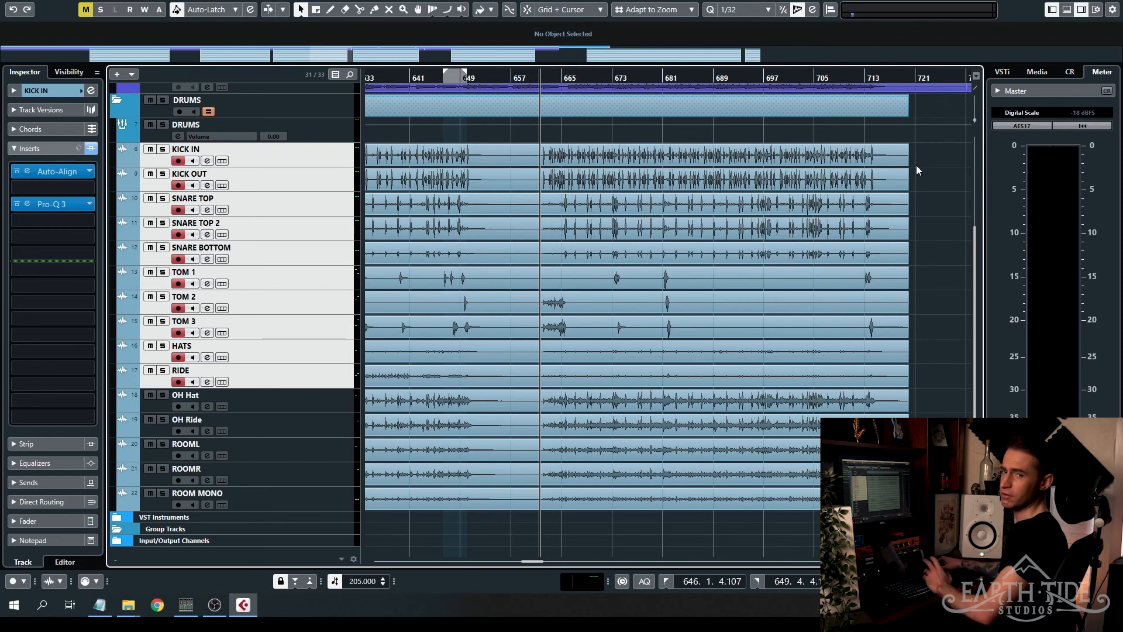
- Extend the track selection from KICK IN through OH Ride and inspect the close, overhead and room mic waveforms around bar 663, enlarging their display
shift+click(314, 423)
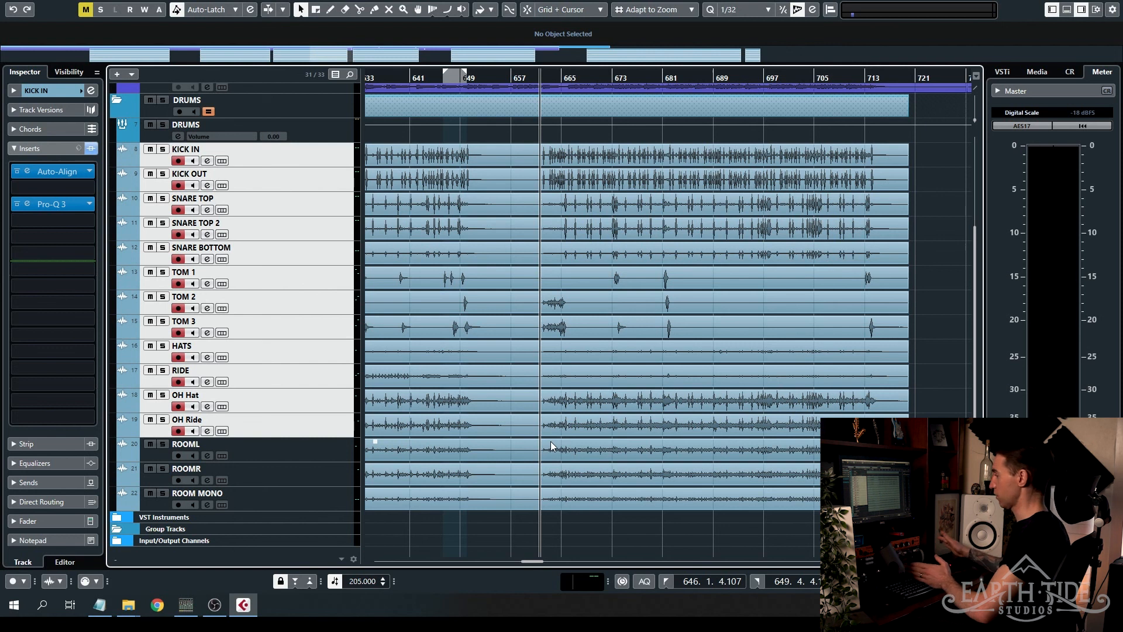
scroll(543, 458, up, 6)
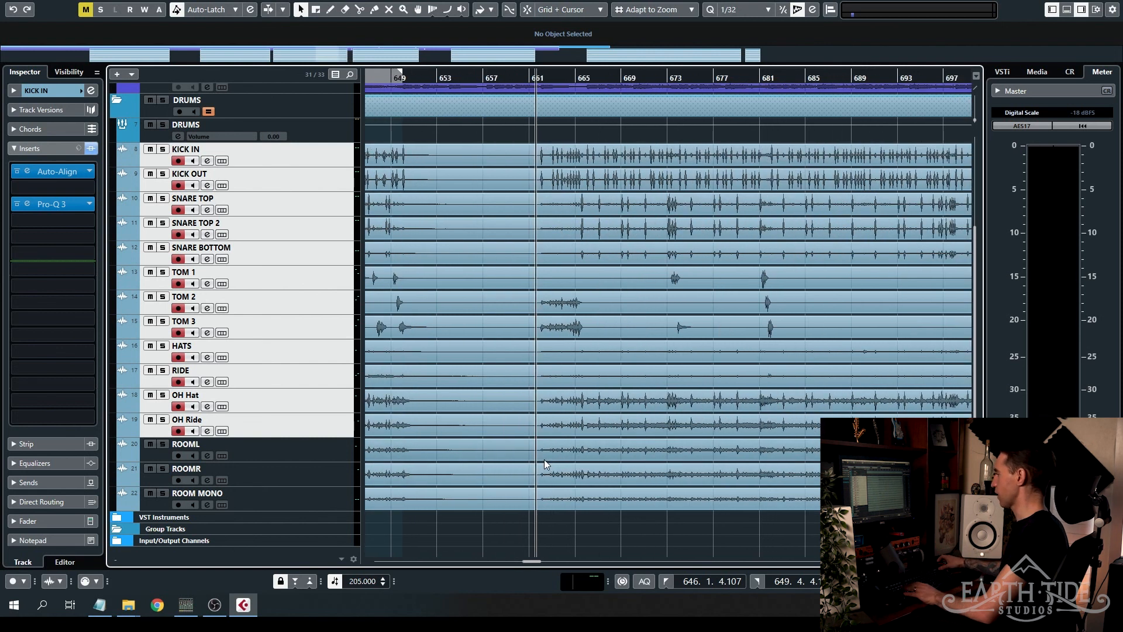
drag(977, 121, 975, 117)
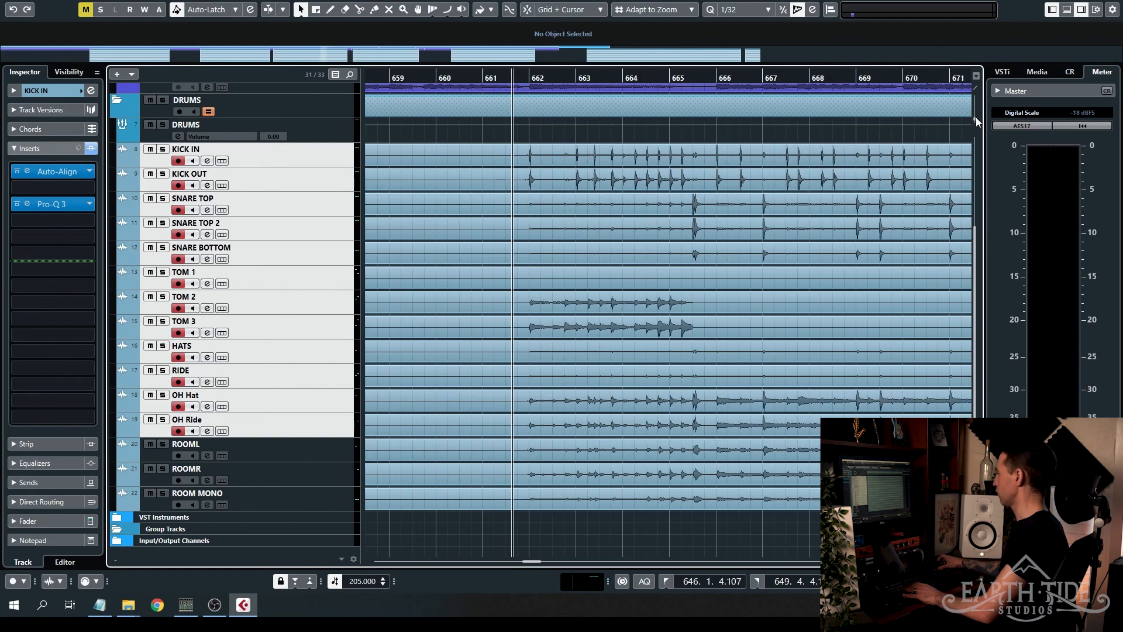
scroll(574, 461, up, 8)
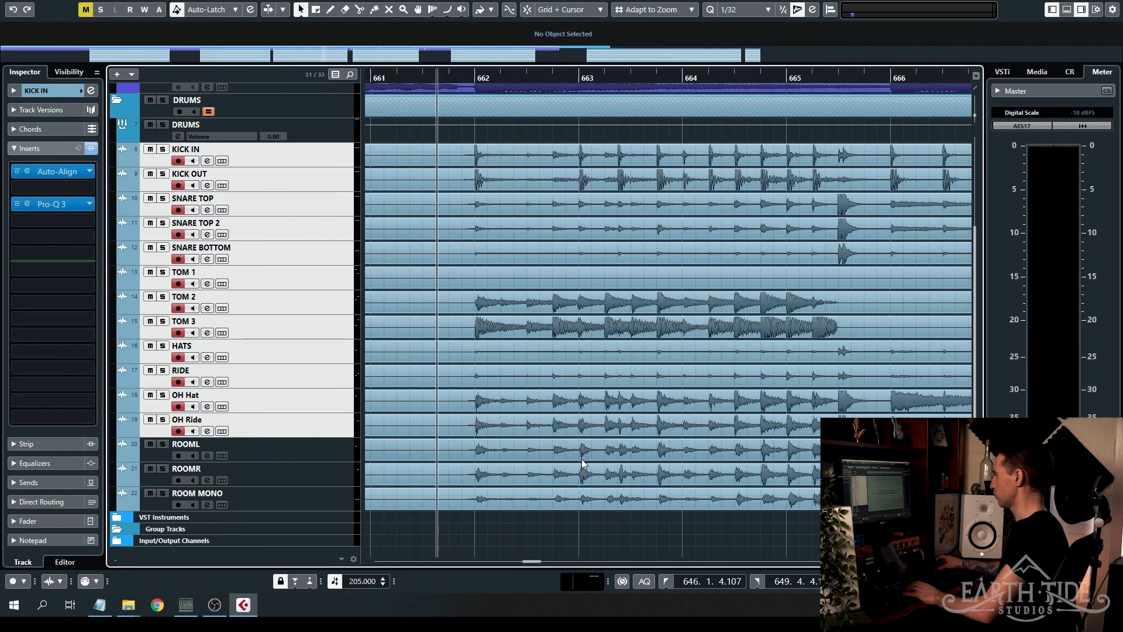
scroll(574, 461, up, 4)
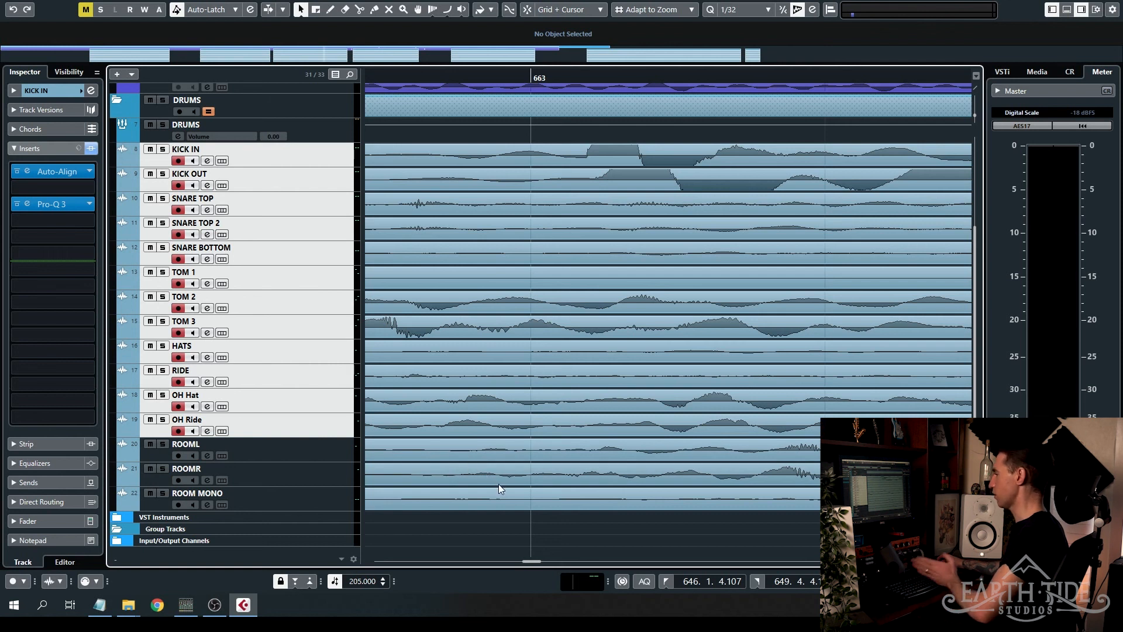
scroll(493, 448, down, 1)
scroll(500, 451, down, 8)
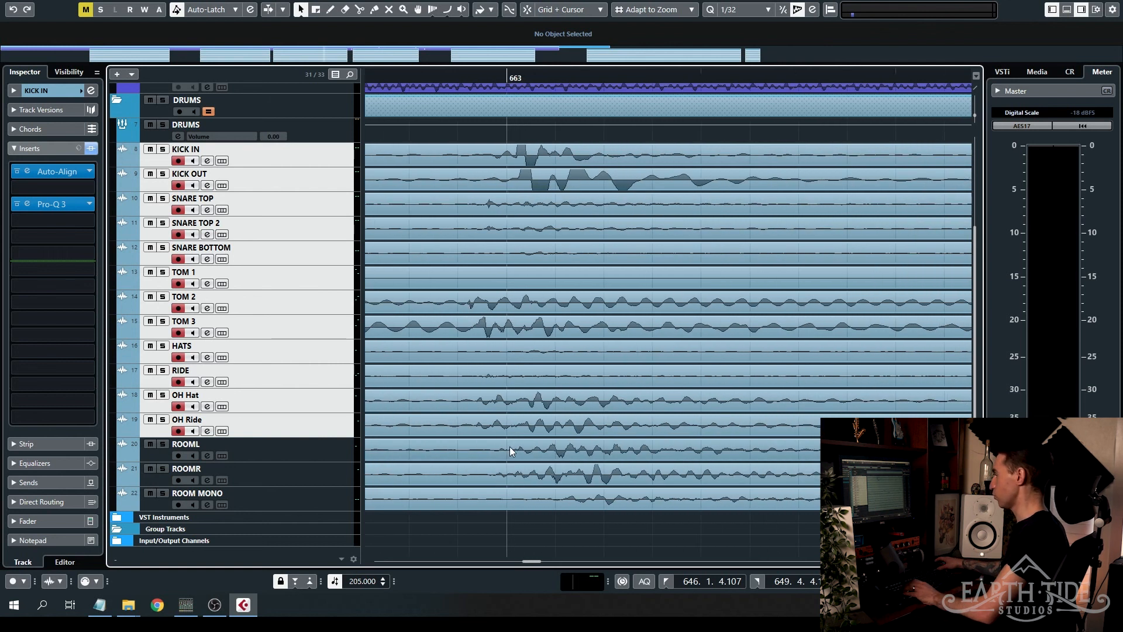
scroll(516, 441, down, 3)
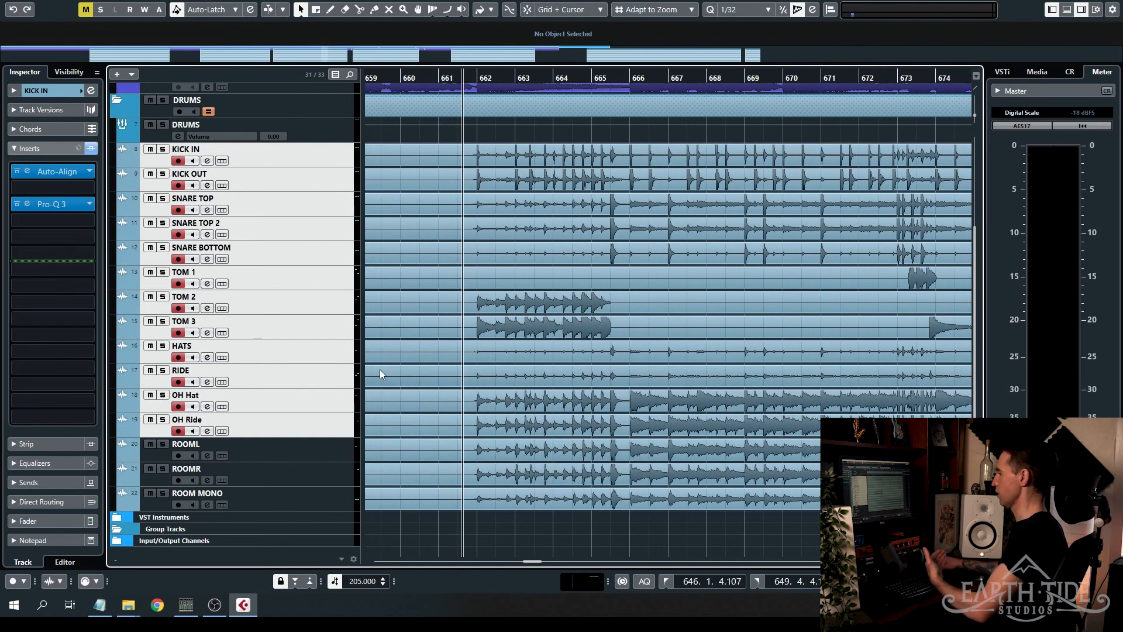
- Compare the full drum mix with and without Auto-Align on the selected tracks during playback from before bar 662, ending with it bypassed
click(16, 172)
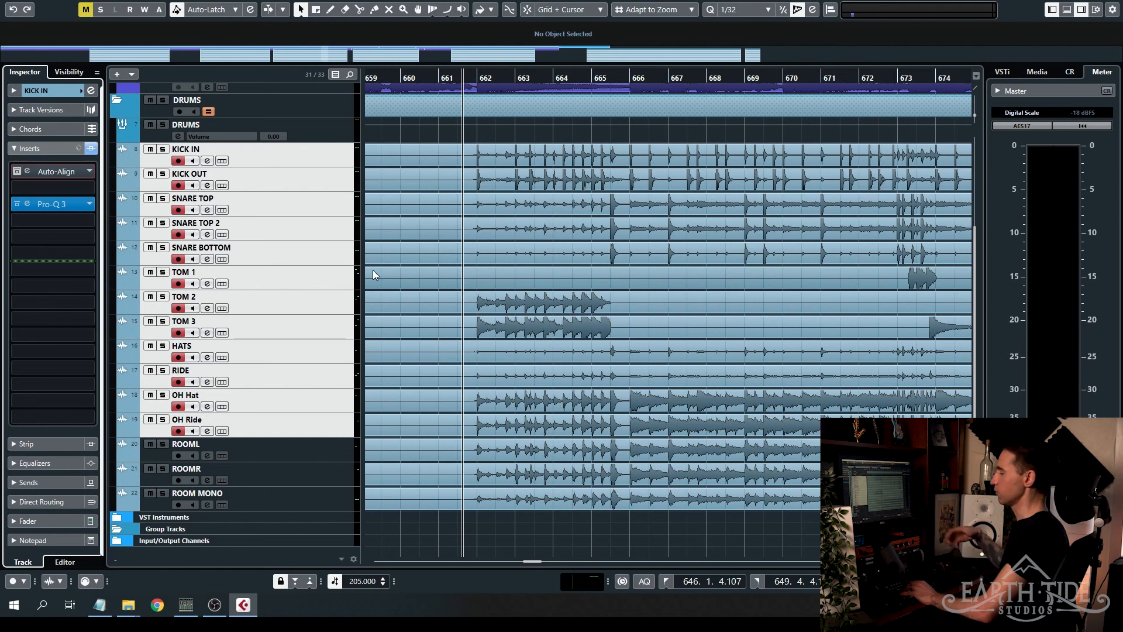
key(space)
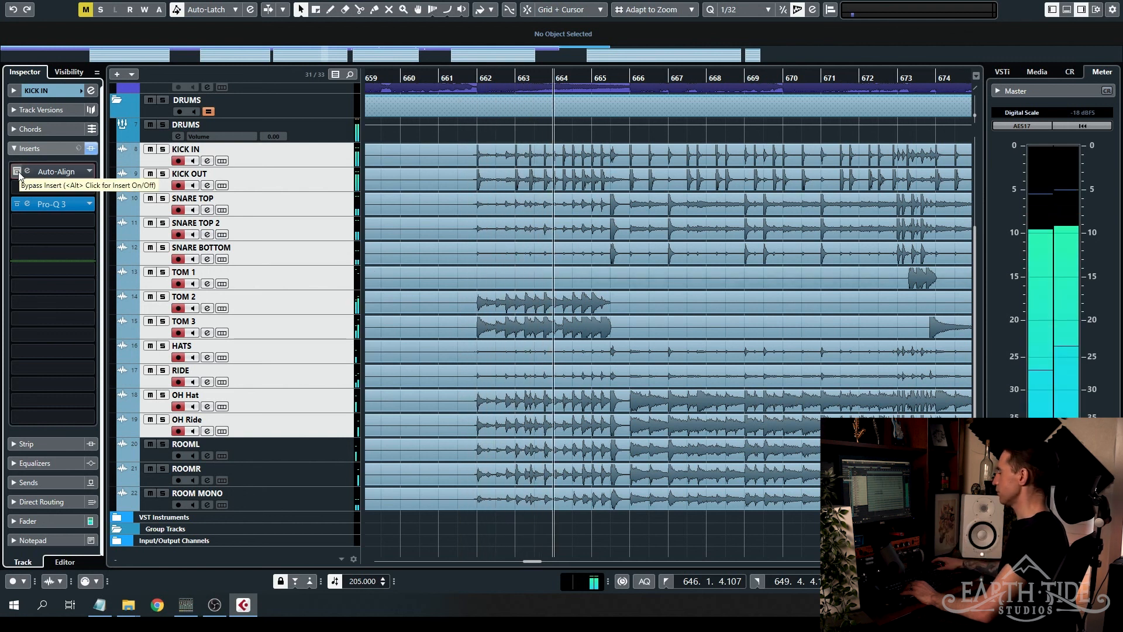
click(17, 171)
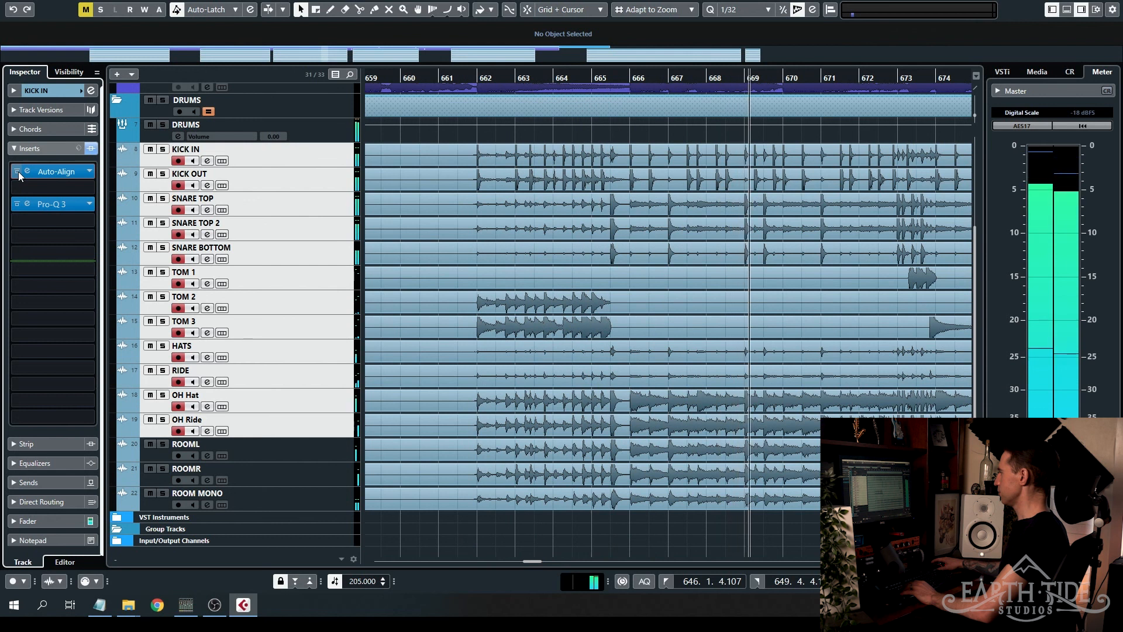
click(17, 172)
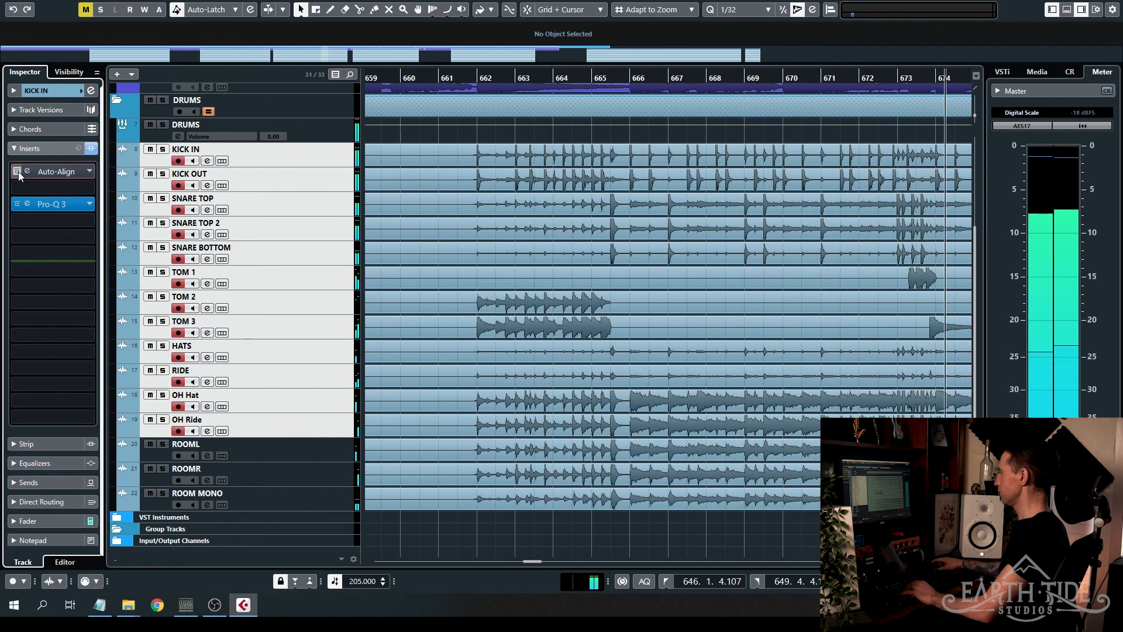
click(18, 172)
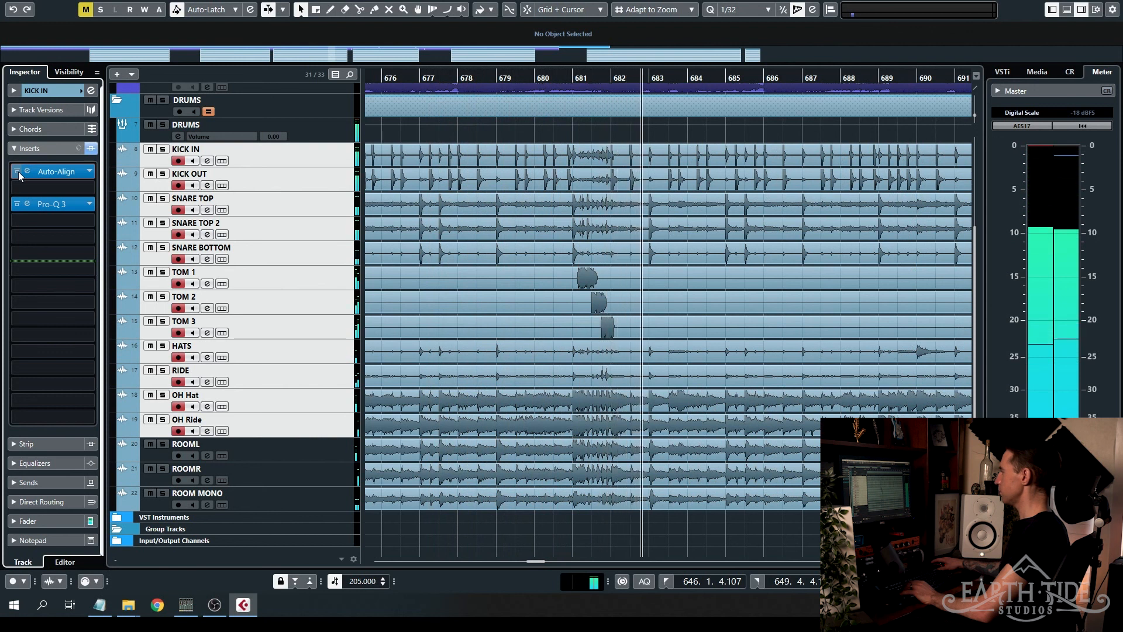
click(18, 171)
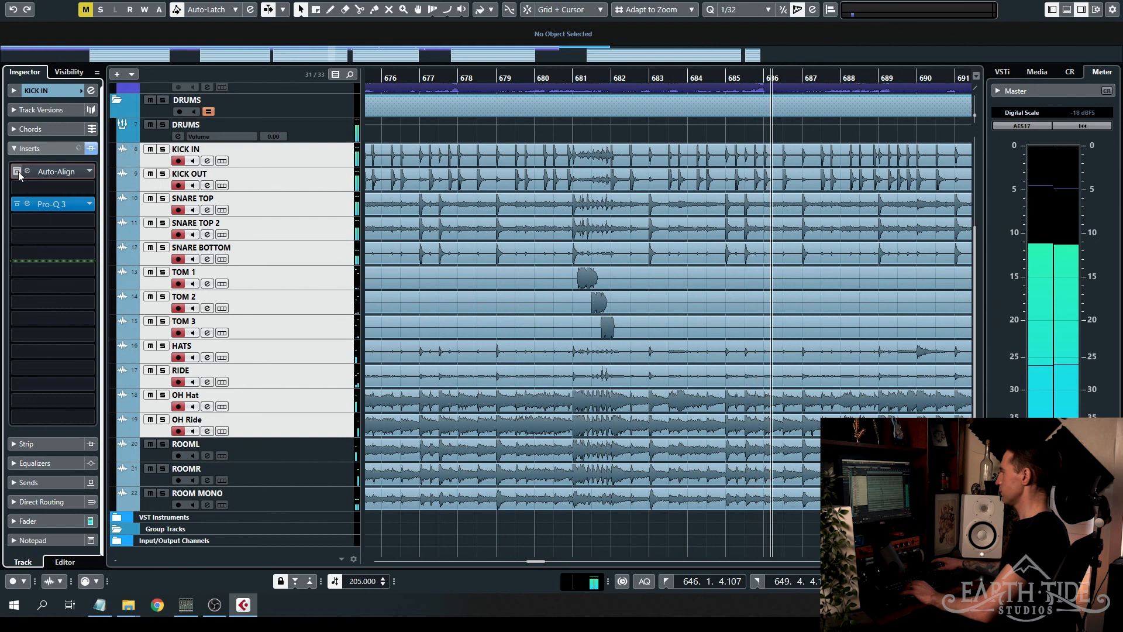
key(space)
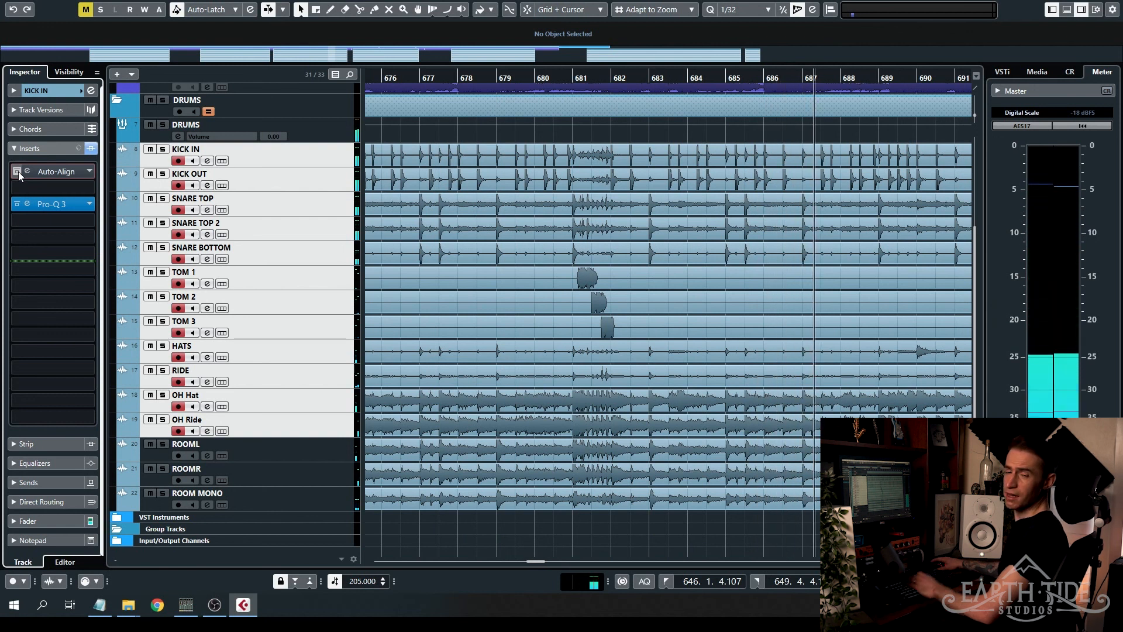